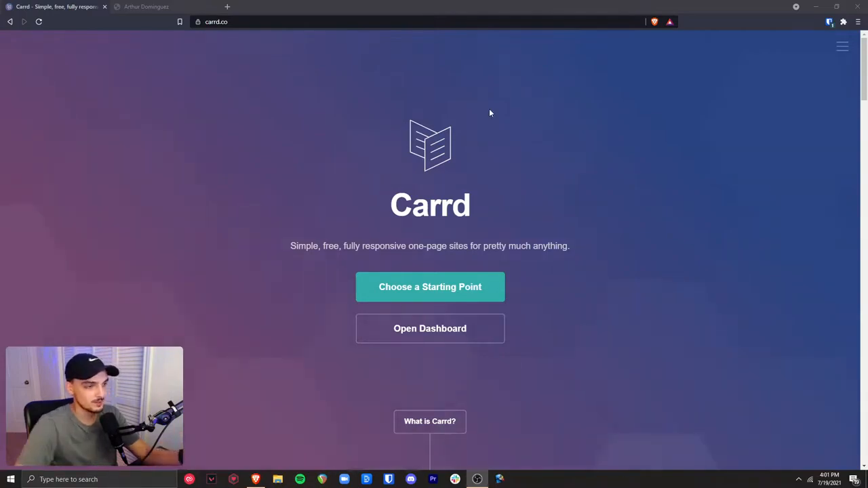
# Review the example portfolio site from its header to its blog section, and return to the Carrd homepage.
pyautogui.moveTo(282, 238); pyautogui.dragTo(395, 248)
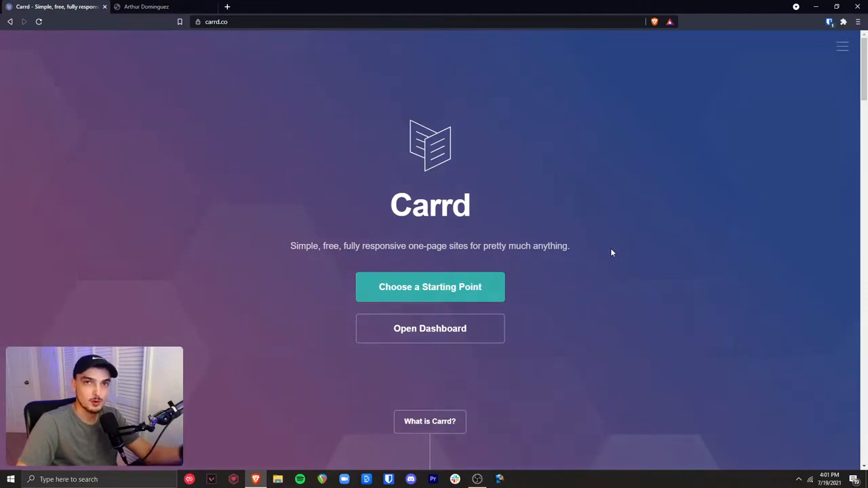
pyautogui.click(161, 6)
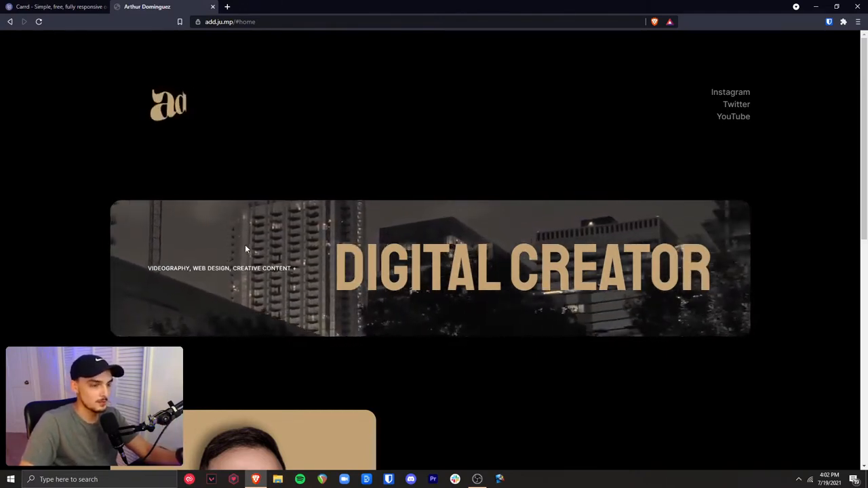
pyautogui.scroll(-2, 563, 246)
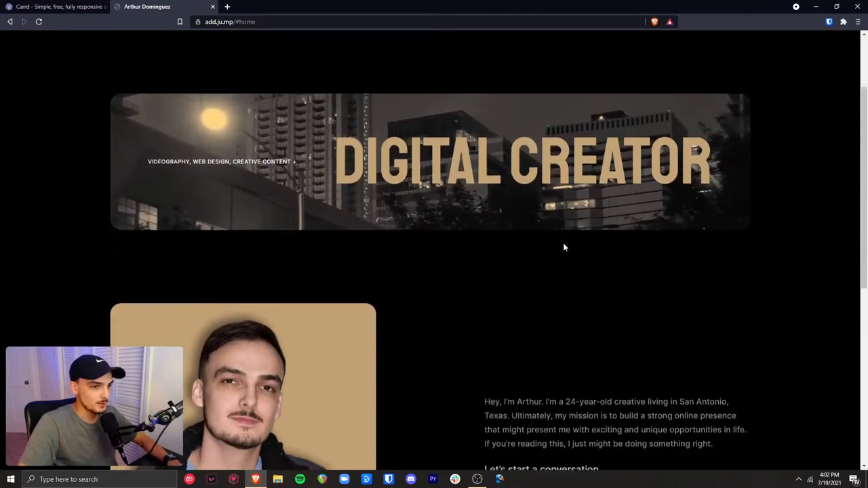
pyautogui.scroll(-3, 562, 247)
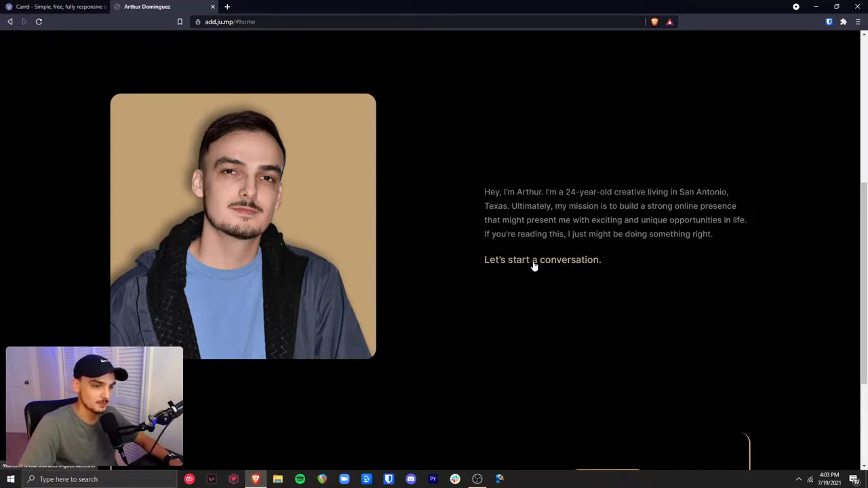
pyautogui.scroll(-3, 534, 266)
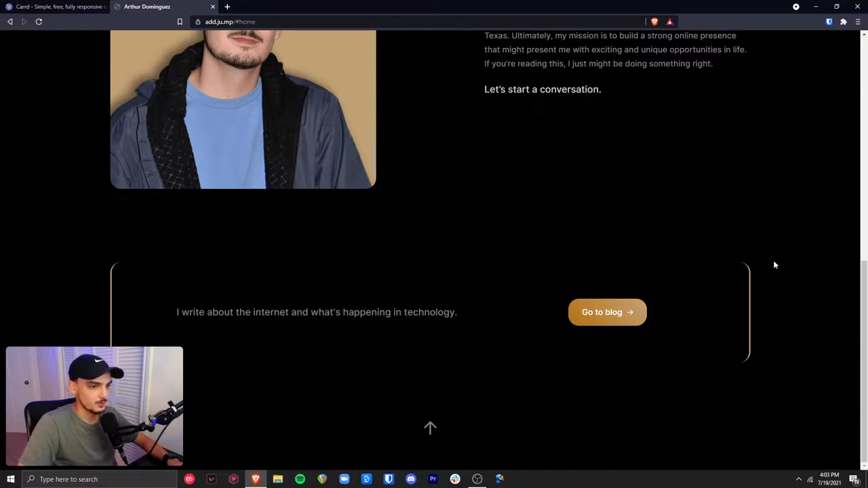
pyautogui.click(431, 428)
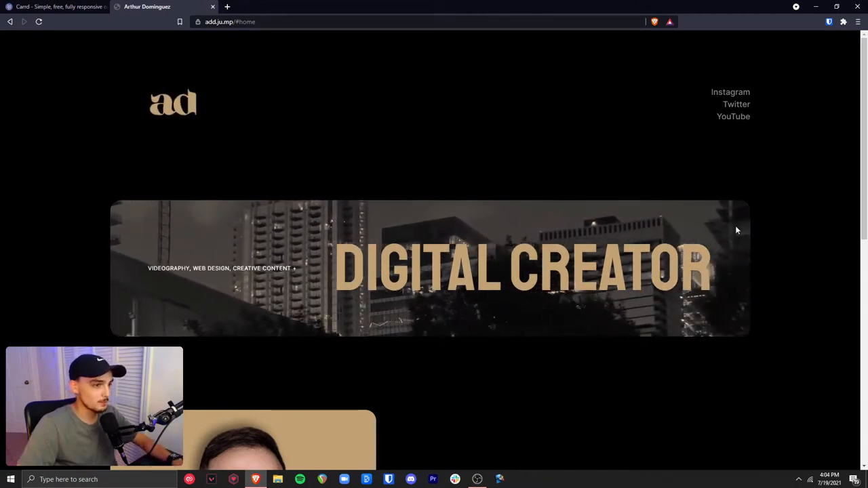
pyautogui.click(58, 8)
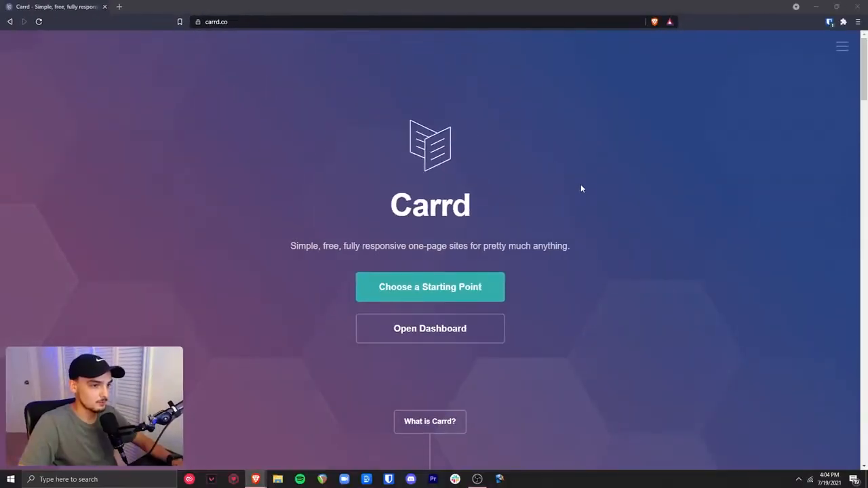
# Start a new site from a blank canvas instead of a template.
pyautogui.click(435, 291)
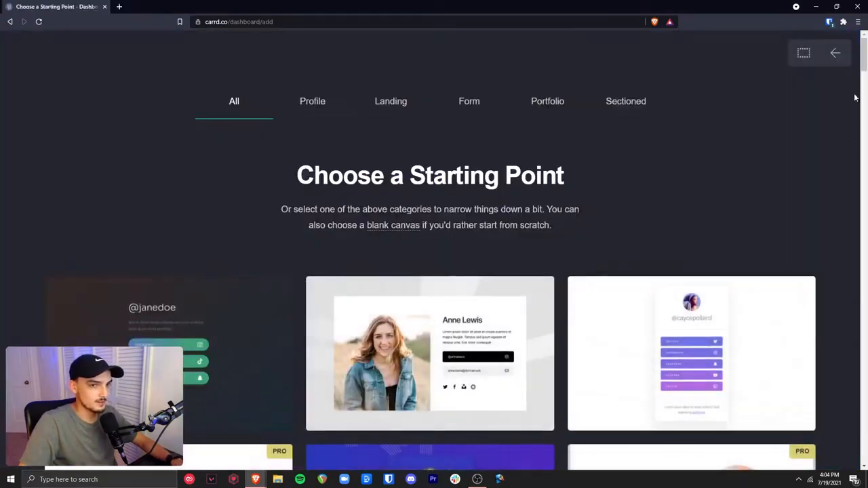
pyautogui.moveTo(864, 60); pyautogui.dragTo(863, 42)
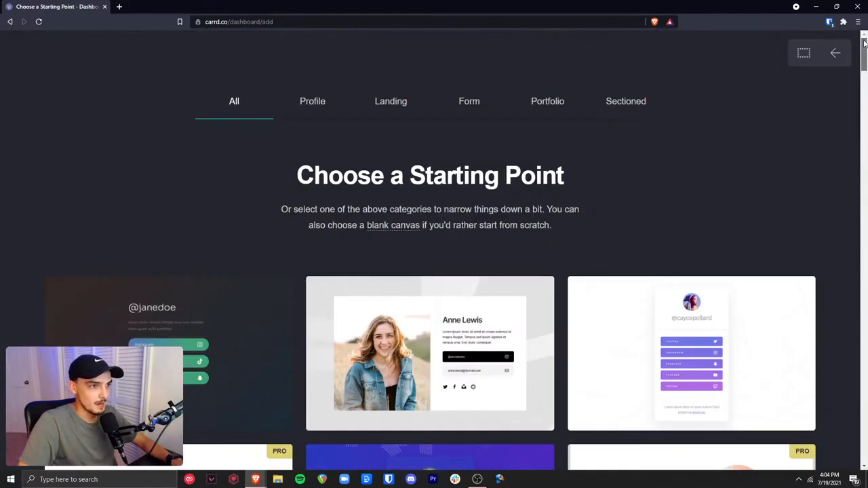
pyautogui.click(393, 229)
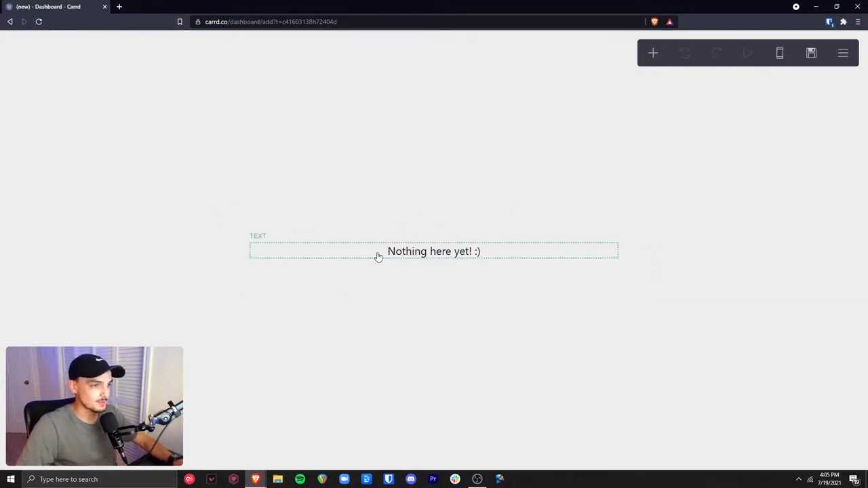
# Examine the settings of the placeholder text and the page, trying a page width of 57.
pyautogui.click(437, 258)
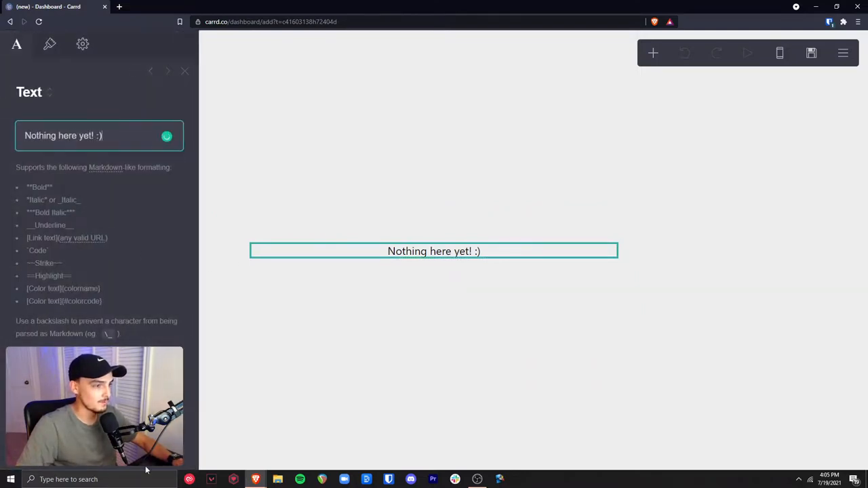
pyautogui.click(245, 220)
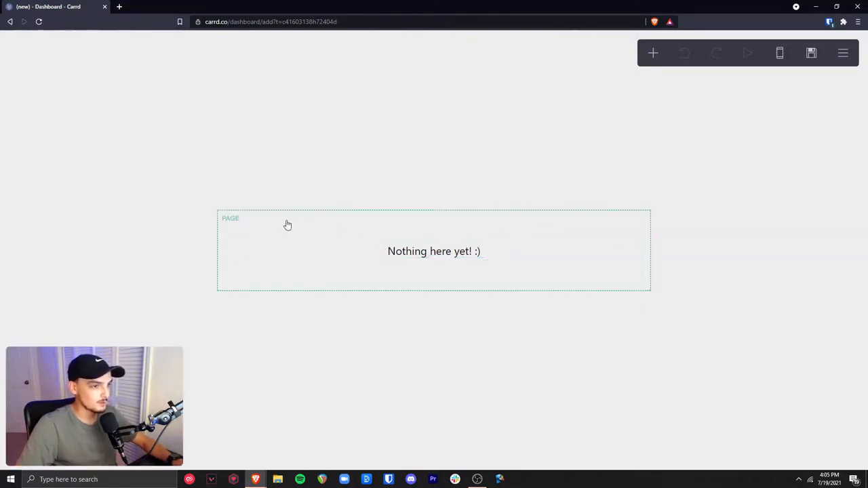
pyautogui.click(287, 225)
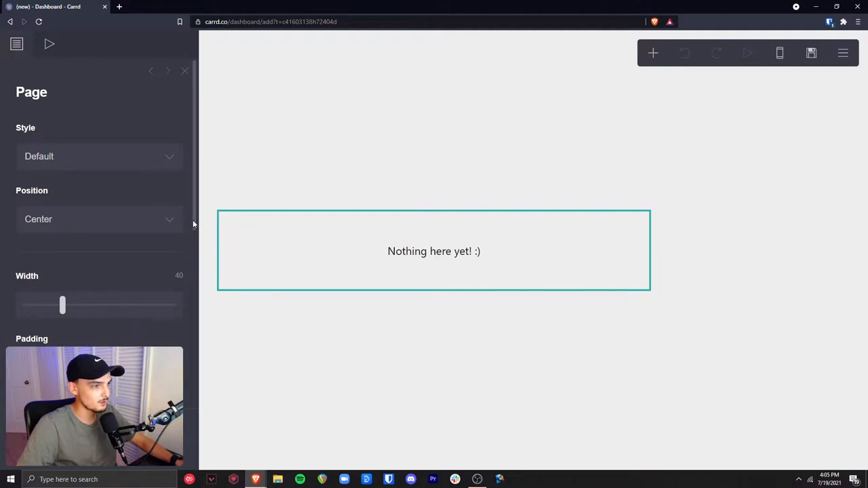
pyautogui.moveTo(193, 225); pyautogui.dragTo(190, 276)
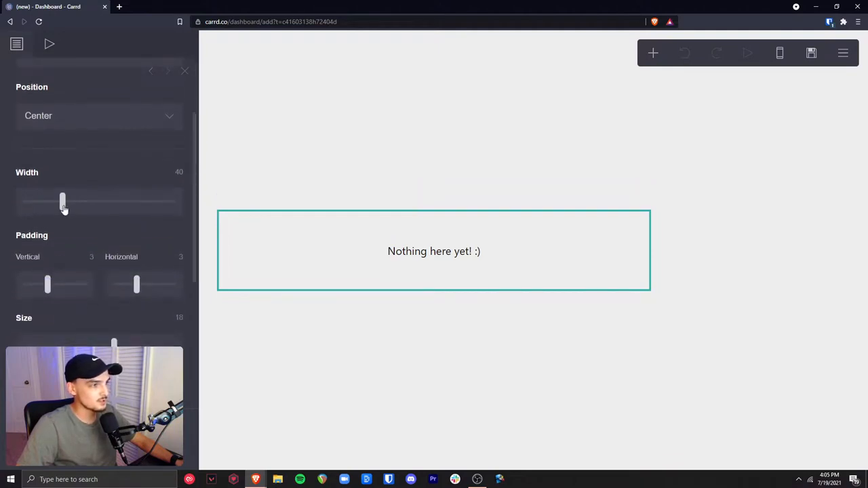
pyautogui.moveTo(63, 206); pyautogui.dragTo(94, 208)
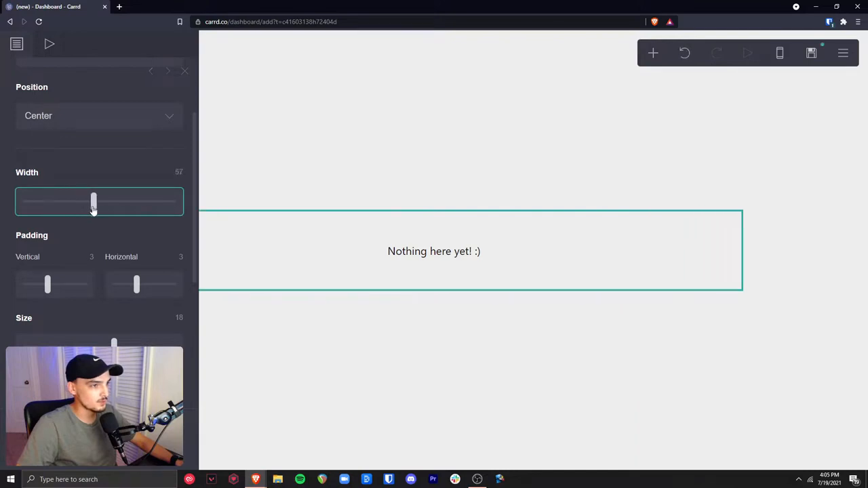
pyautogui.scroll(-2, 87, 279)
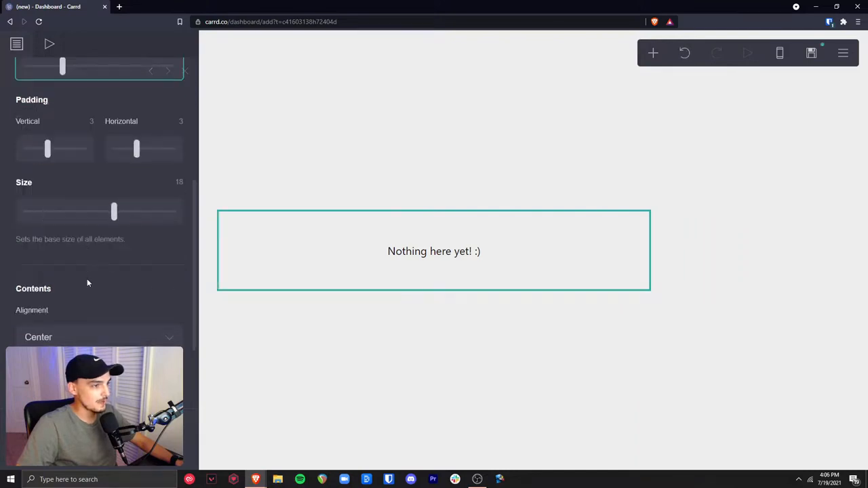
pyautogui.scroll(-2, 87, 285)
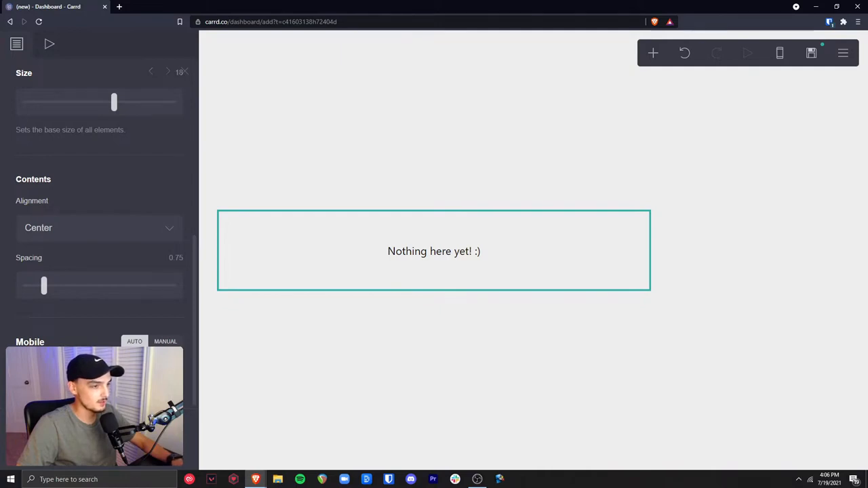
pyautogui.click(99, 440)
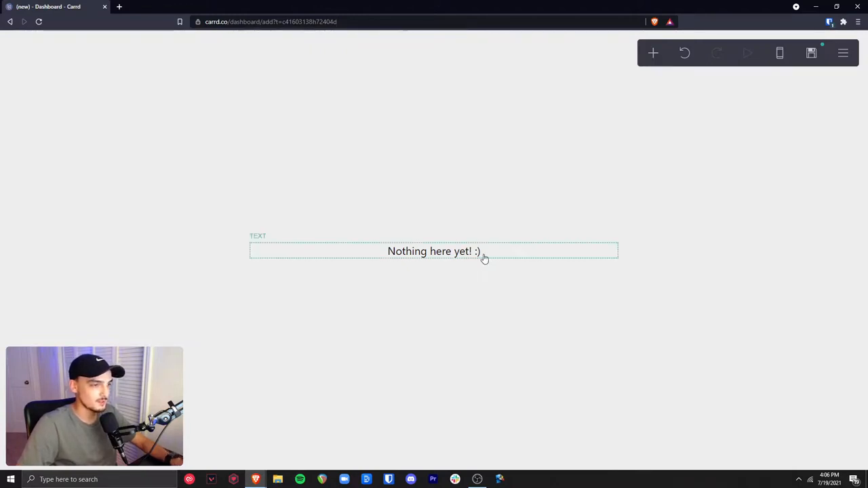
# Add a text element below the placeholder text, and delete that new element again.
pyautogui.click(653, 55)
pyautogui.click(514, 99)
pyautogui.moveTo(451, 265); pyautogui.dragTo(467, 275)
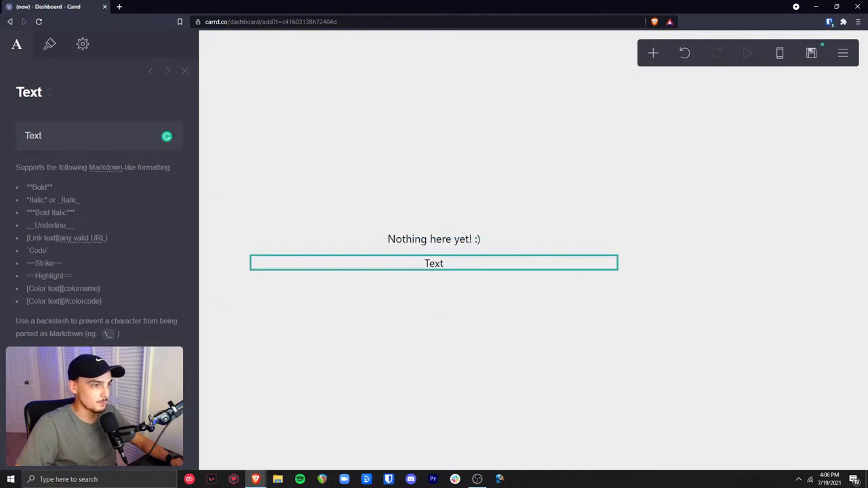
pyautogui.click(169, 450)
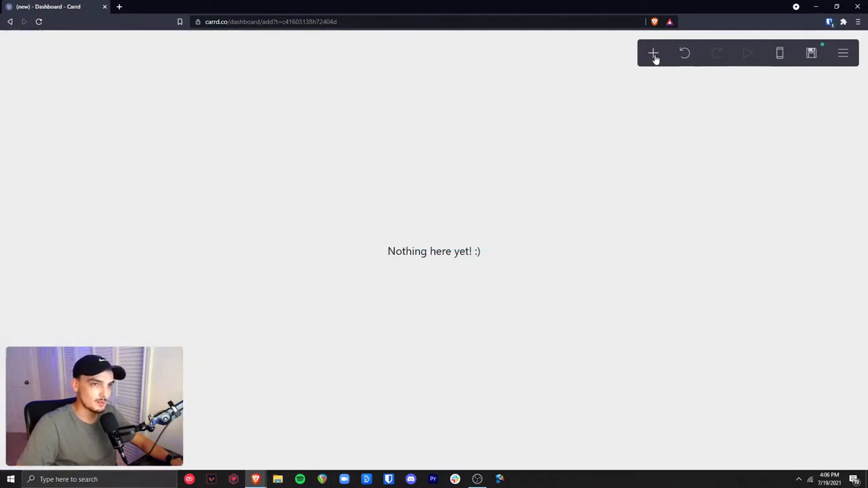
# Examine how the header, banner, photo and blog sections of the example portfolio site are laid out, and return to the site editor.
pyautogui.click(652, 54)
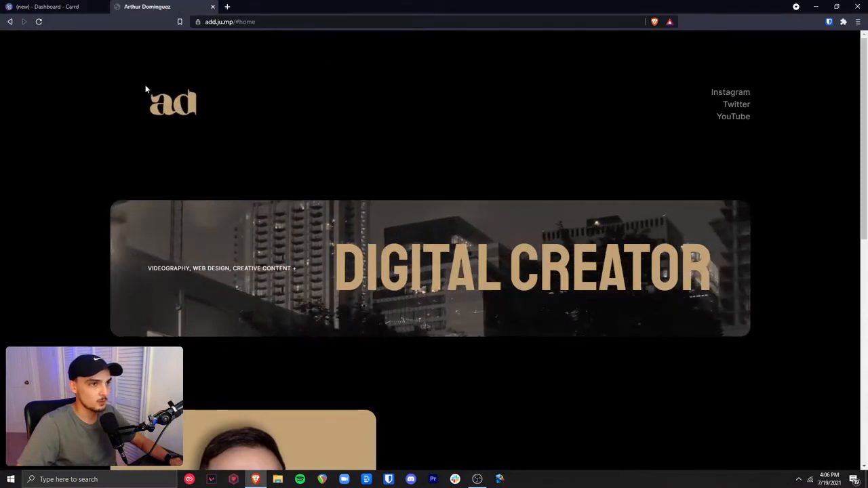
pyautogui.scroll(-1, 306, 143)
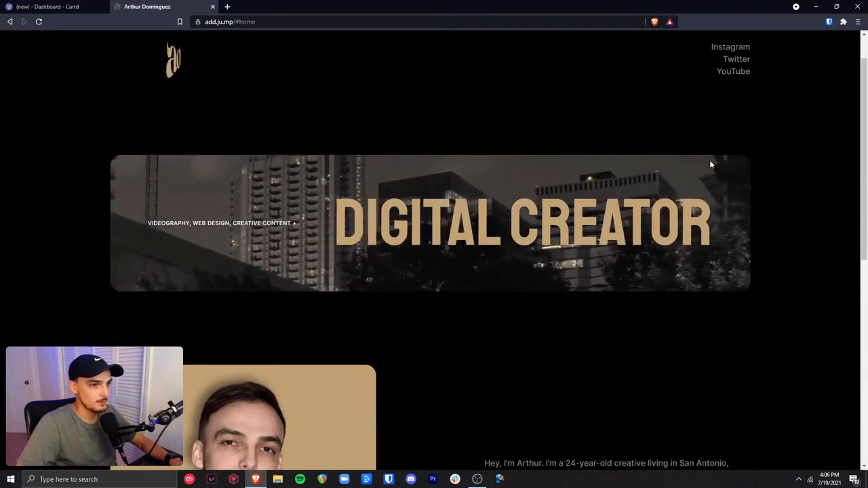
pyautogui.scroll(-3, 283, 187)
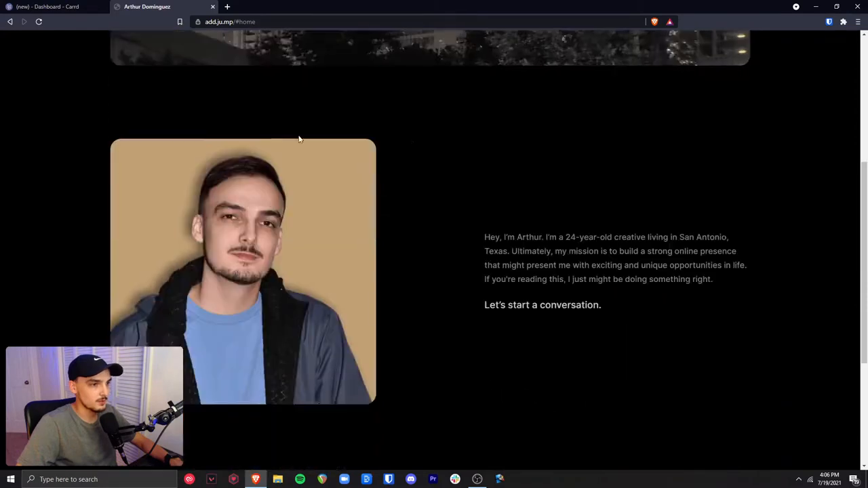
pyautogui.scroll(-1, 576, 349)
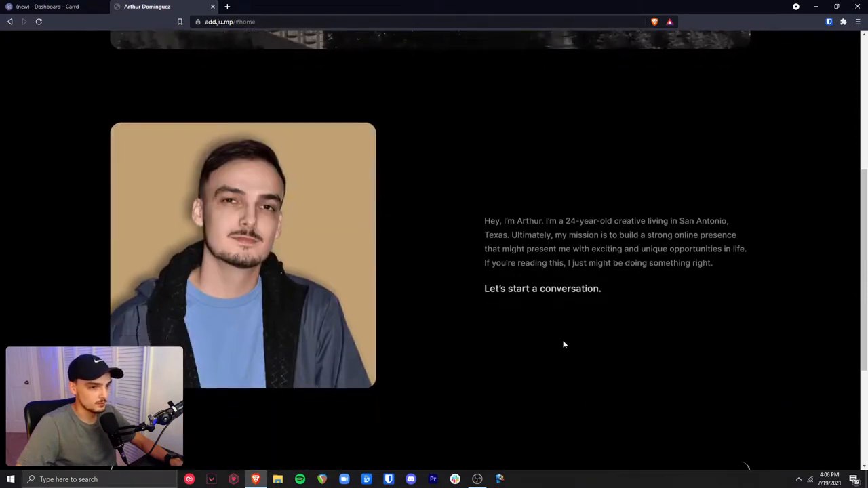
pyautogui.scroll(-3, 562, 344)
pyautogui.scroll(7, 415, 200)
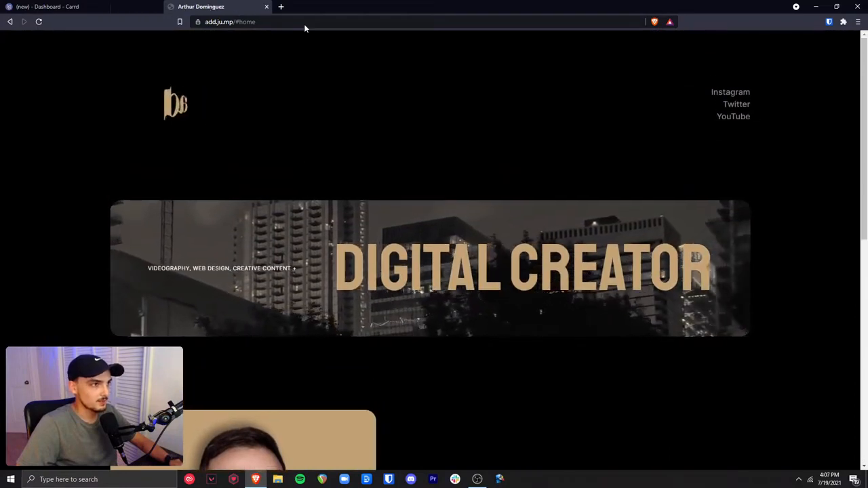
pyautogui.hotkey('ctrl', 'w')
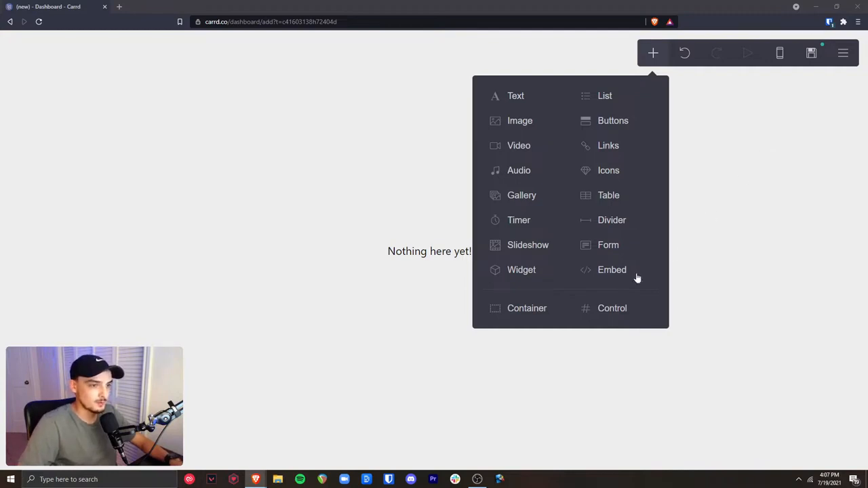
# Add a container below the placeholder text and set its type to Columns.
pyautogui.click(526, 310)
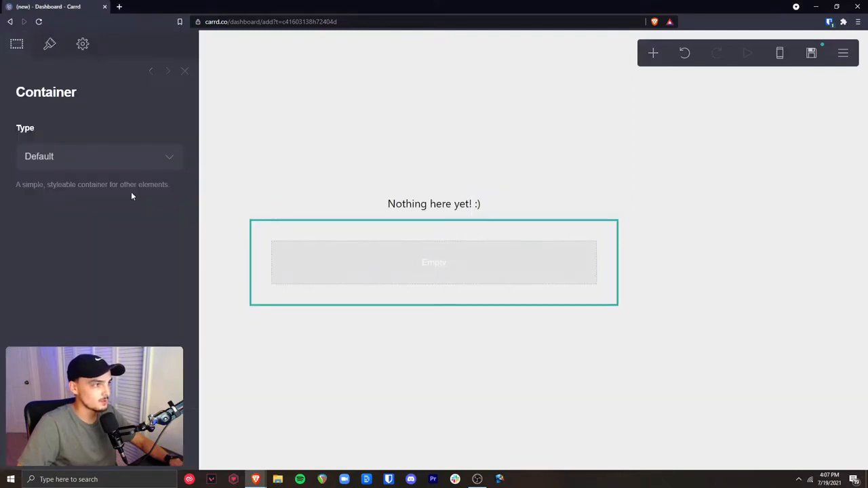
pyautogui.click(112, 160)
pyautogui.click(93, 187)
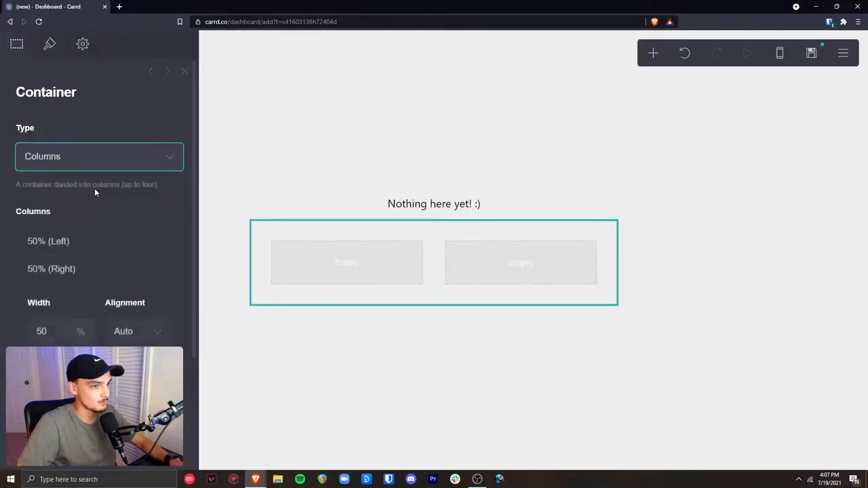
pyautogui.click(277, 386)
# Move the placeholder text into the container's left column and add a new text element in its right column.
pyautogui.moveTo(446, 204); pyautogui.dragTo(343, 256)
pyautogui.click(657, 57)
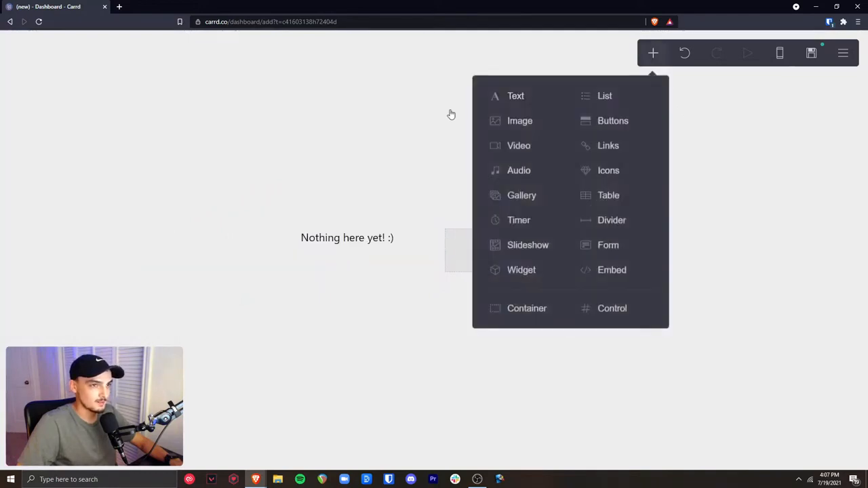
pyautogui.click(505, 96)
pyautogui.moveTo(420, 301); pyautogui.dragTo(502, 252)
pyautogui.click(269, 429)
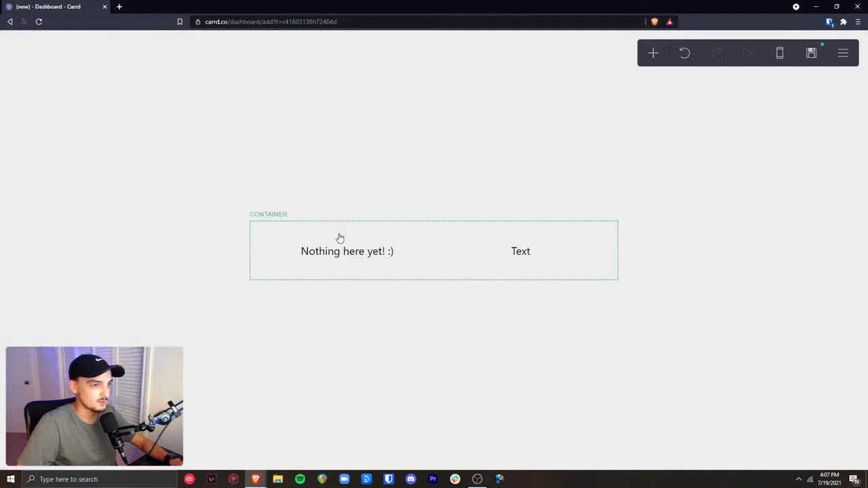
# Move the placeholder text out above the container, and delete both it and the text in the right column.
pyautogui.moveTo(341, 253); pyautogui.dragTo(320, 185)
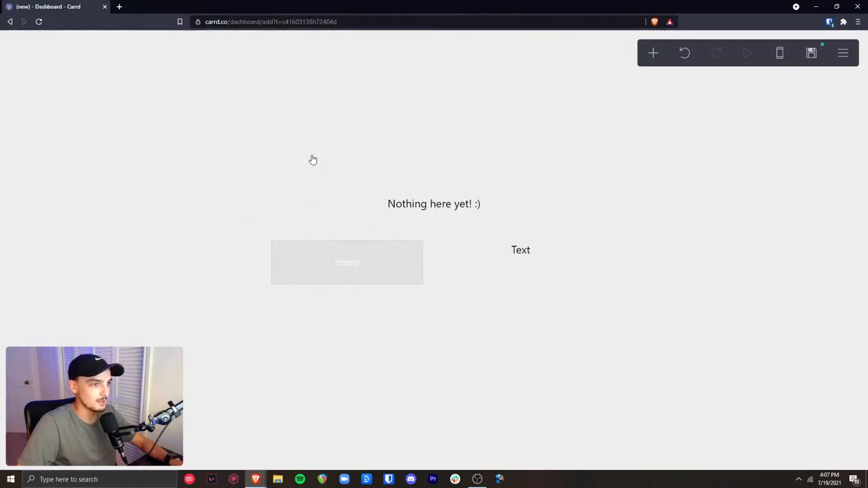
pyautogui.click(459, 205)
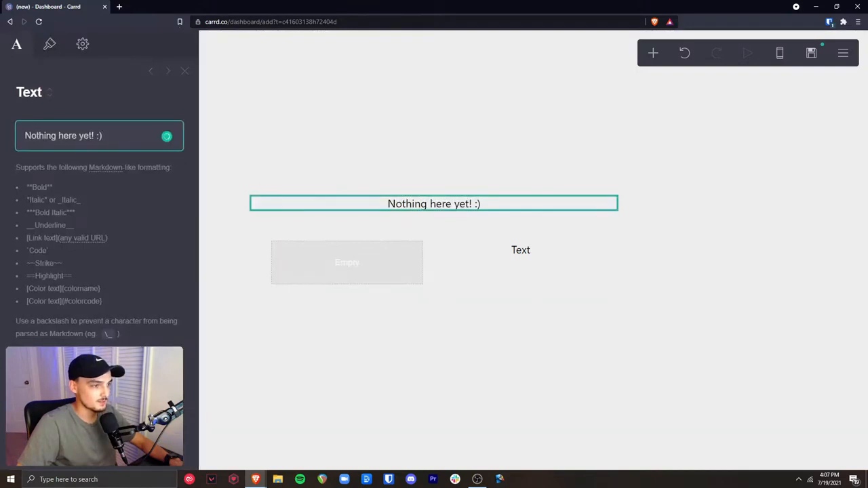
pyautogui.click(168, 450)
pyautogui.click(533, 242)
pyautogui.click(168, 450)
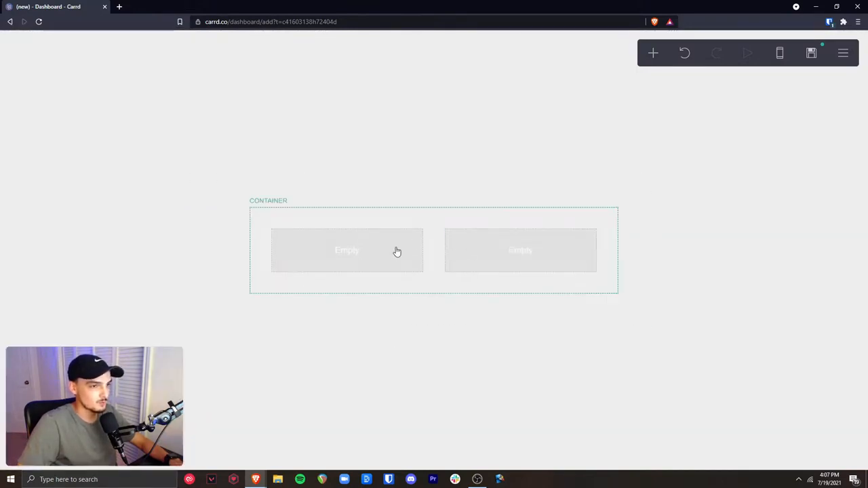
# Add an image element in the container's left column and upload the ad-logo GIF from the Desktop into it.
pyautogui.click(396, 252)
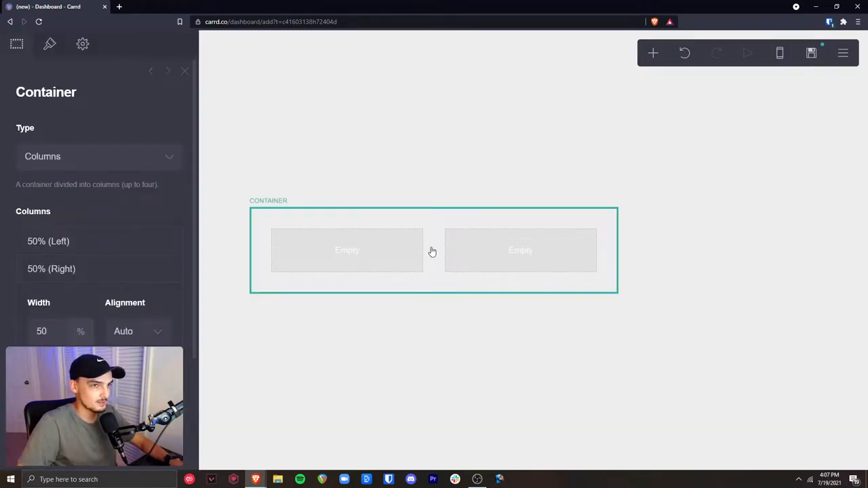
pyautogui.click(653, 52)
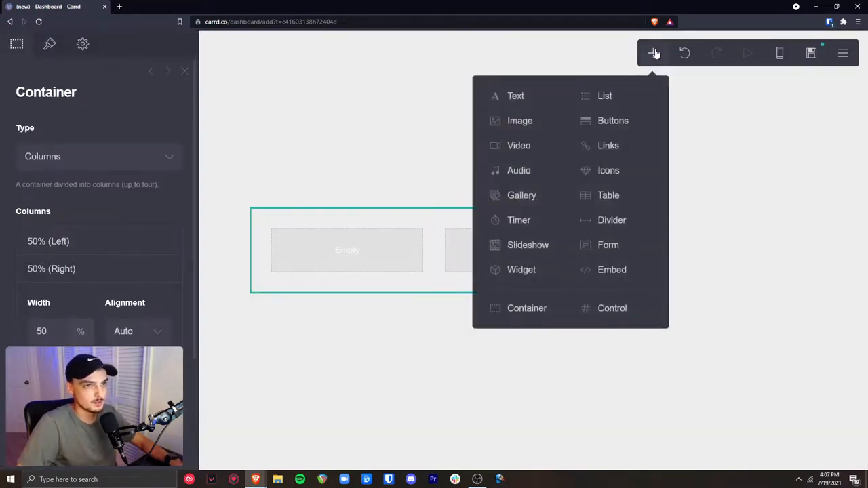
pyautogui.click(522, 123)
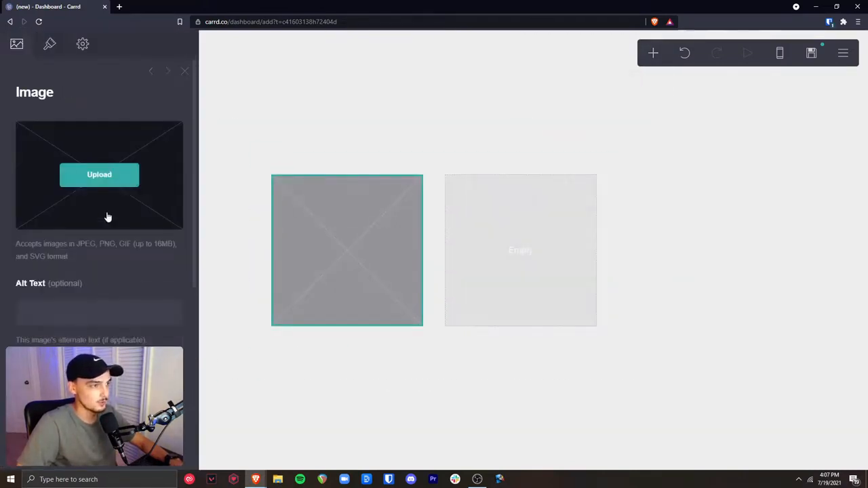
pyautogui.click(99, 178)
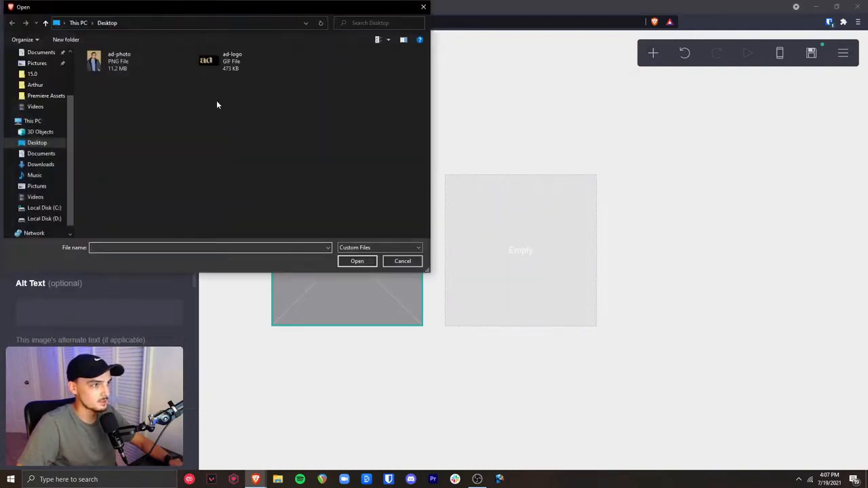
pyautogui.doubleClick(218, 61)
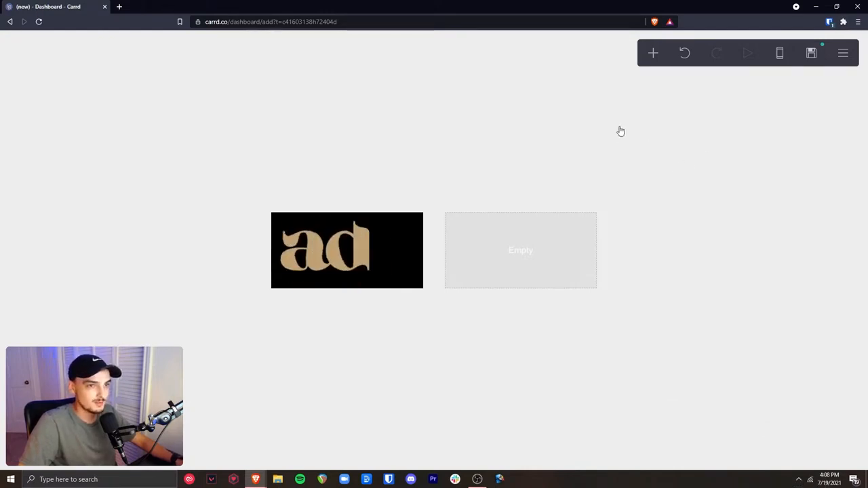
# Set the page background to a solid black colour, #000000, keeping the Color style.
pyautogui.click(733, 169)
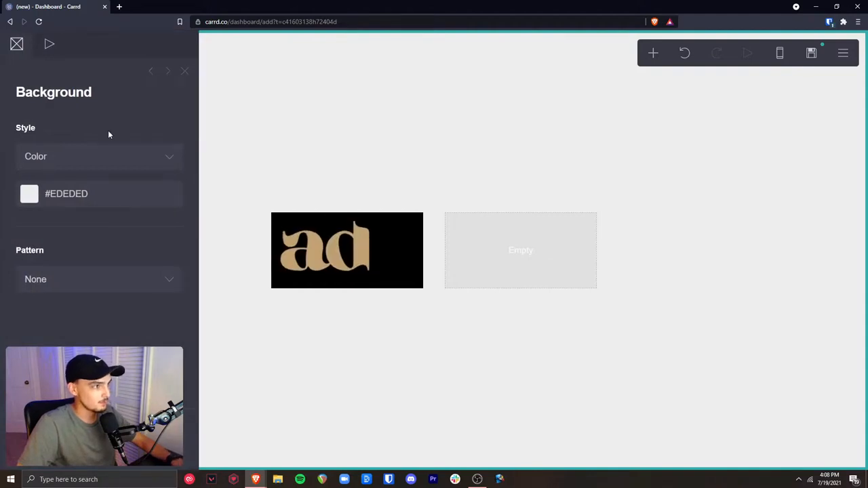
pyautogui.click(33, 195)
pyautogui.moveTo(44, 256); pyautogui.dragTo(40, 352)
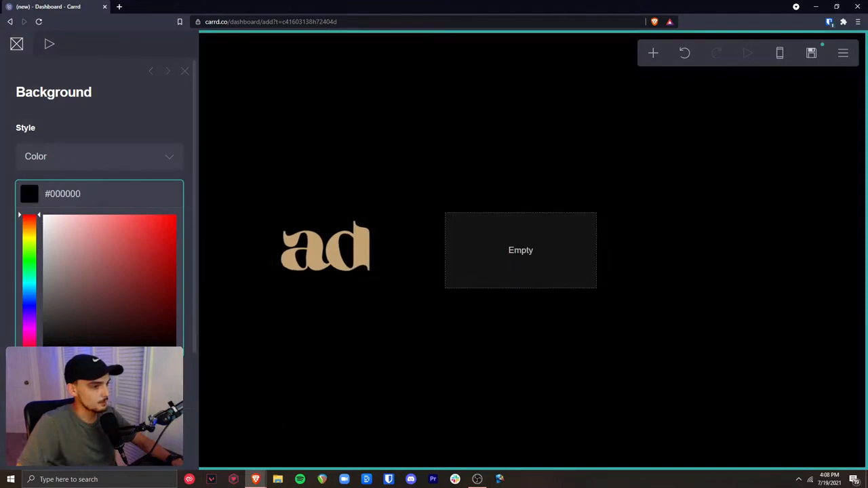
pyautogui.click(164, 161)
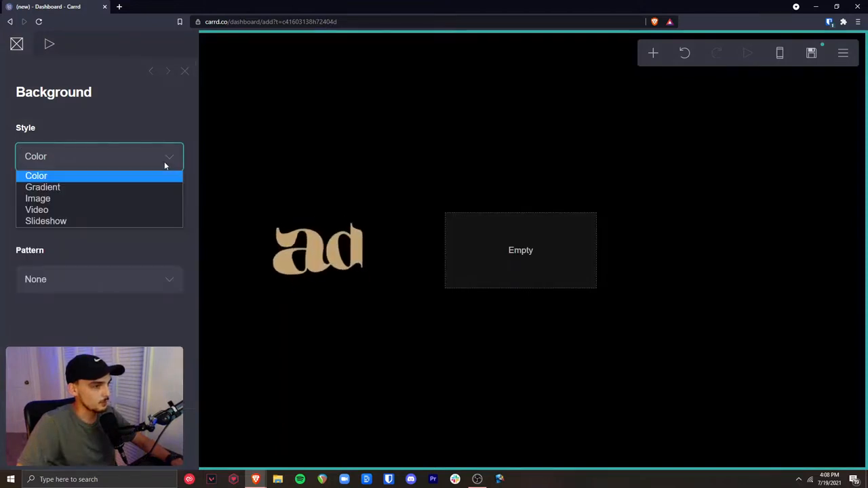
pyautogui.click(97, 178)
pyautogui.press('Escape')
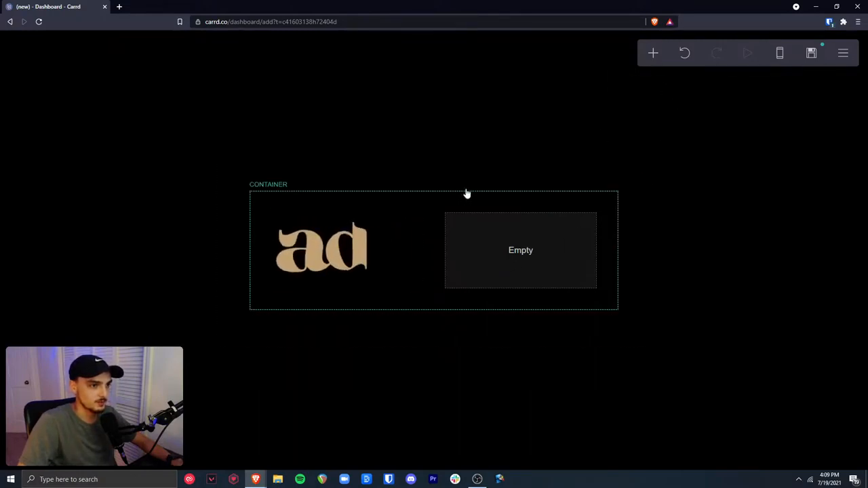
# Add a text element in the container's right column with Instagram, Twitter and YouTube on three separate lines.
pyautogui.click(467, 194)
pyautogui.click(651, 61)
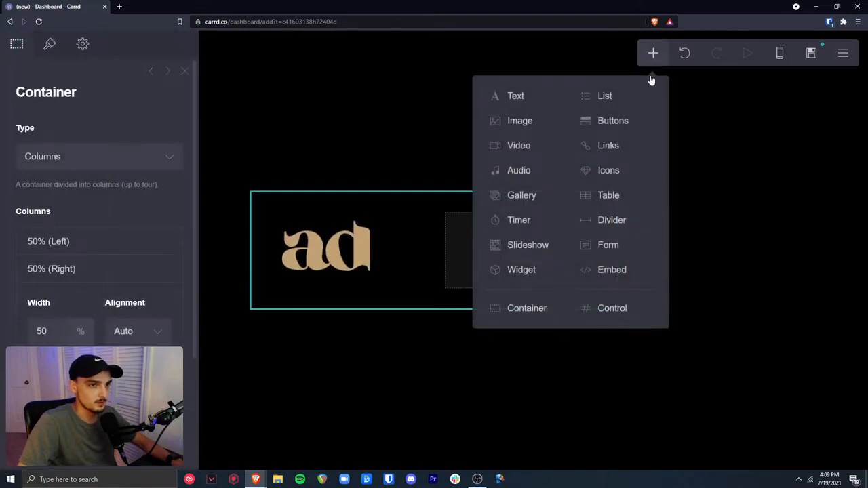
pyautogui.click(530, 98)
pyautogui.moveTo(320, 300); pyautogui.dragTo(529, 255)
pyautogui.moveTo(75, 138); pyautogui.dragTo(11, 141)
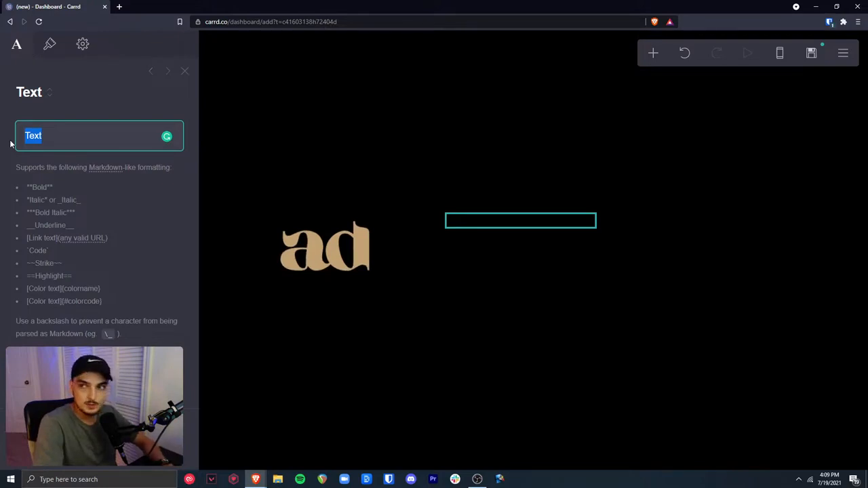
pyautogui.write('Instagram')
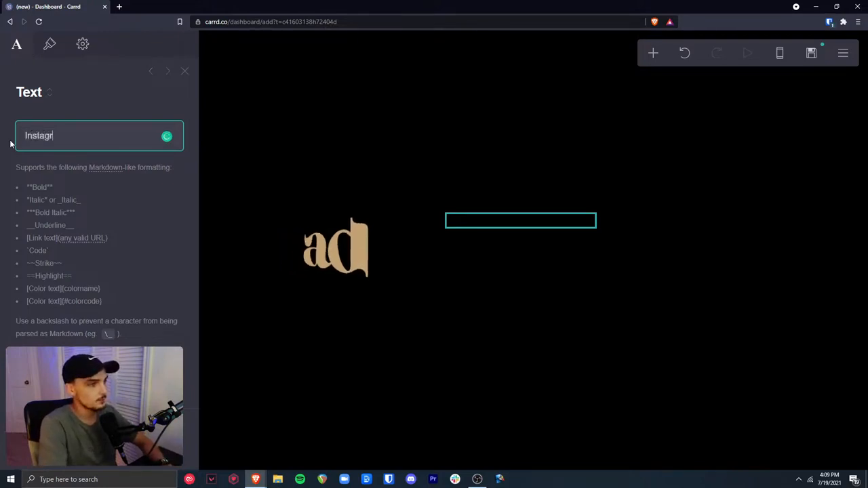
pyautogui.press('Return')
pyautogui.write('Twitter')
pyautogui.press('Return')
pyautogui.write('YouTube')
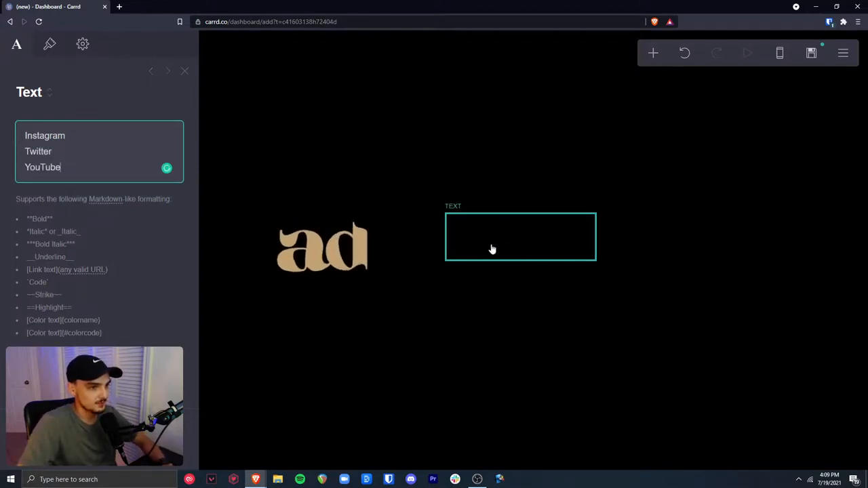
# Set the colour of the social links text to grey #858585.
pyautogui.click(53, 50)
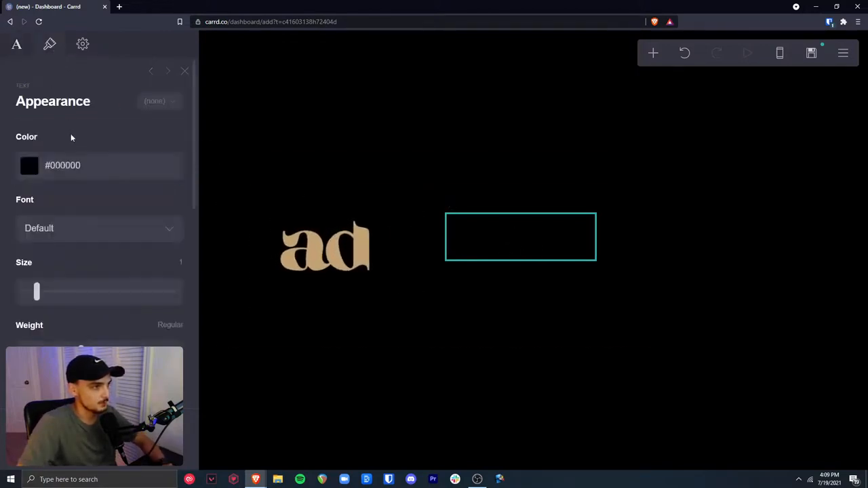
pyautogui.click(30, 165)
pyautogui.moveTo(46, 253); pyautogui.dragTo(36, 251)
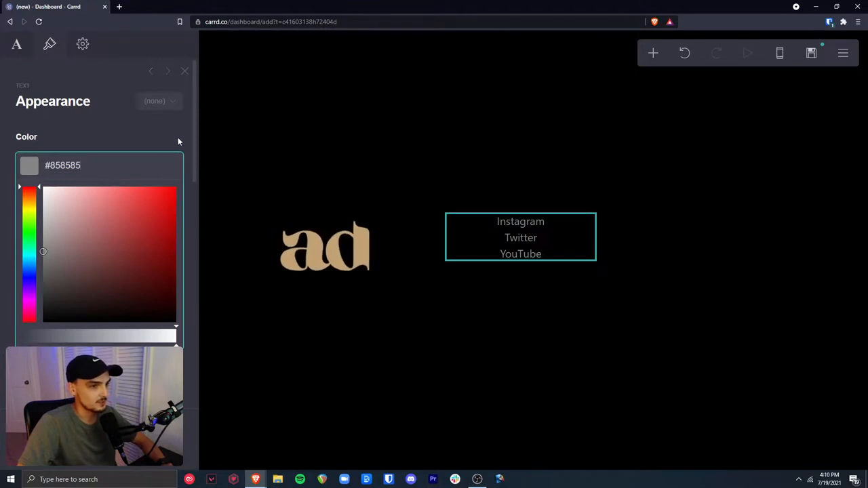
pyautogui.click(186, 329)
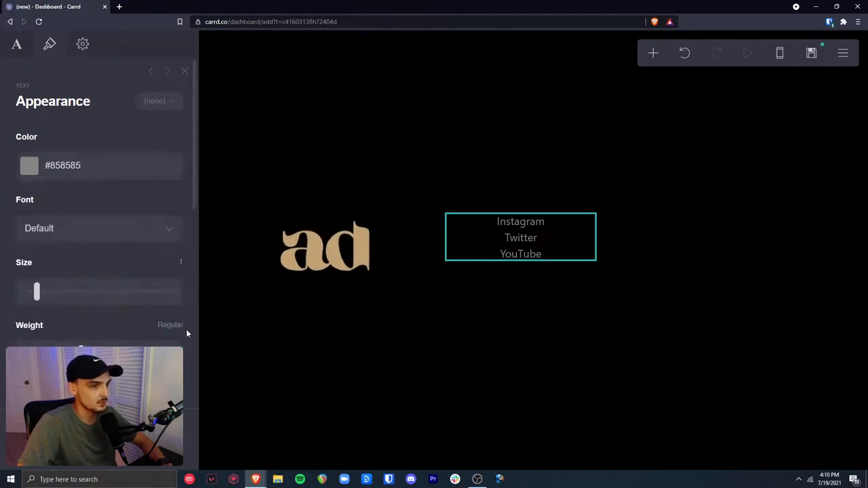
# Change the font of the social links text to Inter.
pyautogui.click(92, 232)
pyautogui.write('inter')
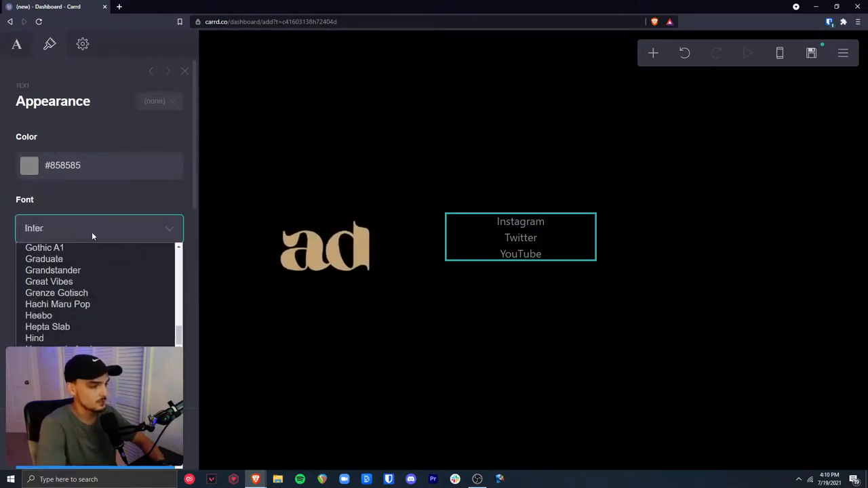
pyautogui.scroll(1, 93, 379)
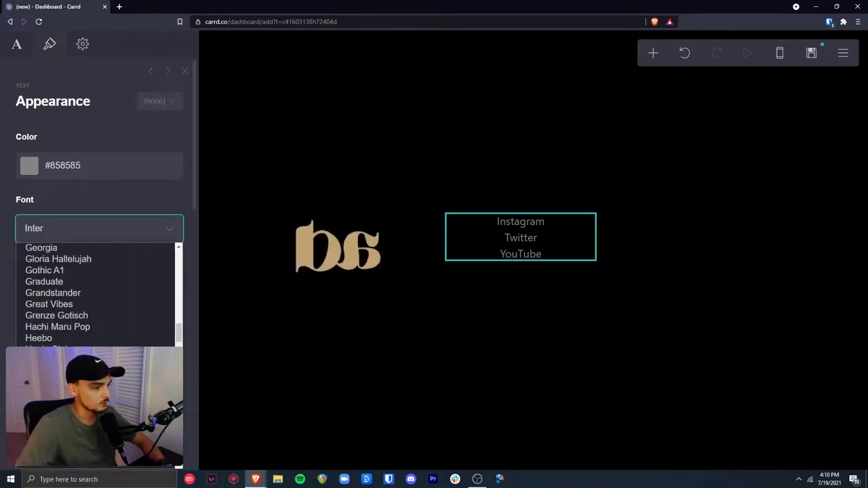
pyautogui.scroll(-3, 95, 292)
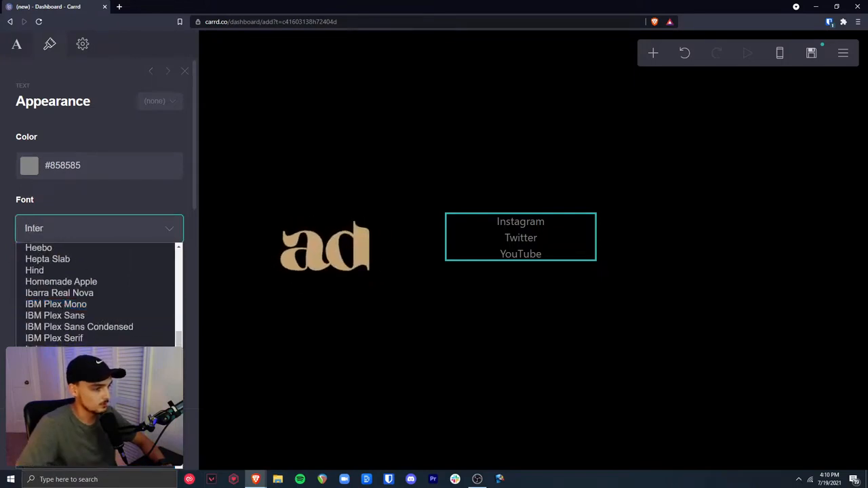
pyautogui.click(93, 350)
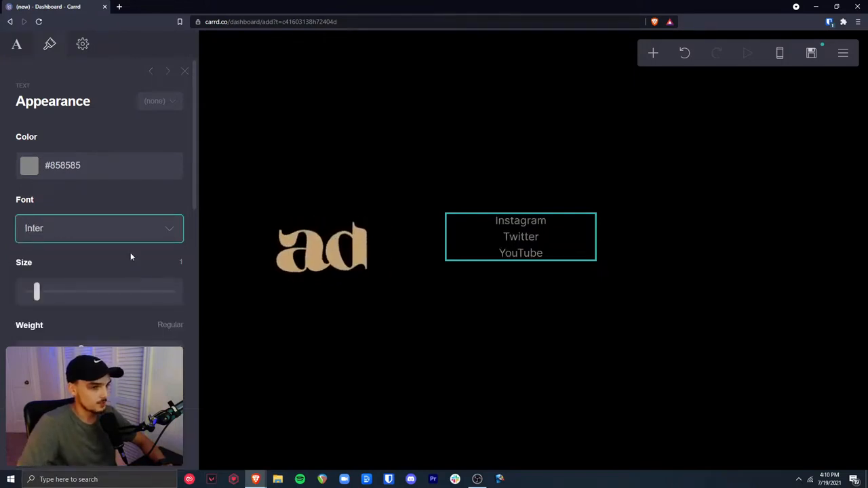
# Reduce the social links text to size 0.75 and set its weight to Medium.
pyautogui.moveTo(37, 292); pyautogui.dragTo(31, 297)
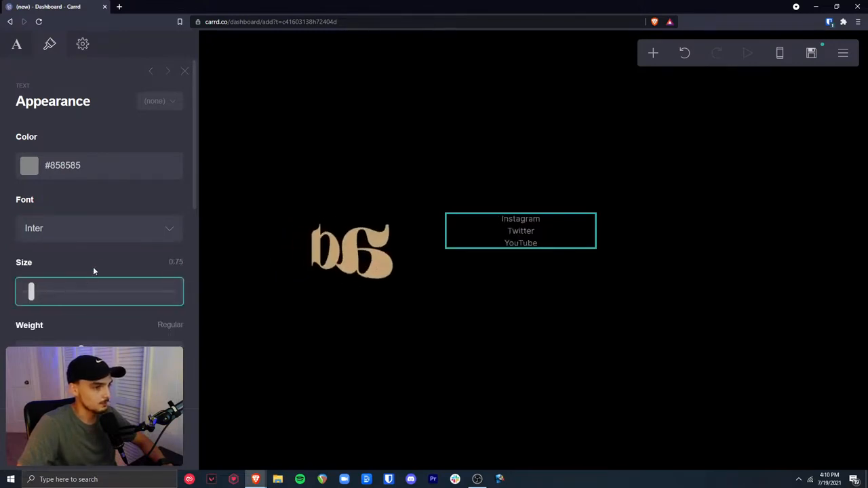
pyautogui.scroll(-2, 107, 264)
pyautogui.moveTo(80, 270); pyautogui.dragTo(93, 270)
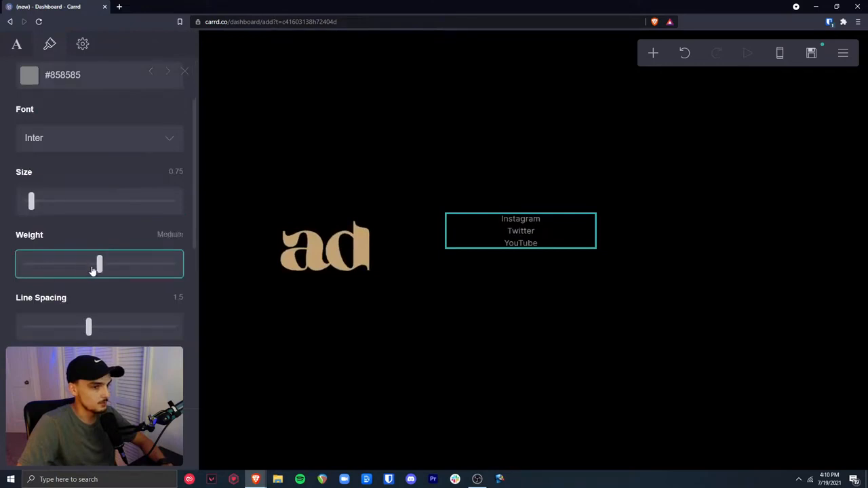
# Align the social links text to the right and close its settings.
pyautogui.scroll(-2, 113, 242)
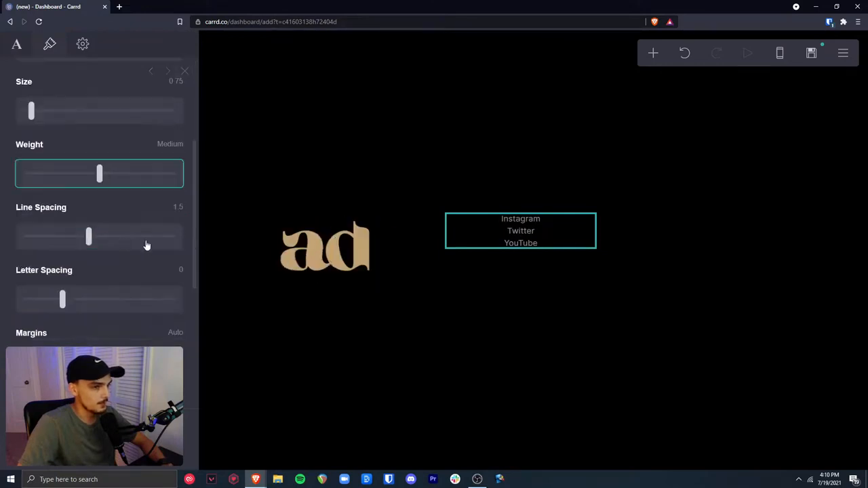
pyautogui.scroll(-3, 102, 264)
pyautogui.scroll(-1, 103, 261)
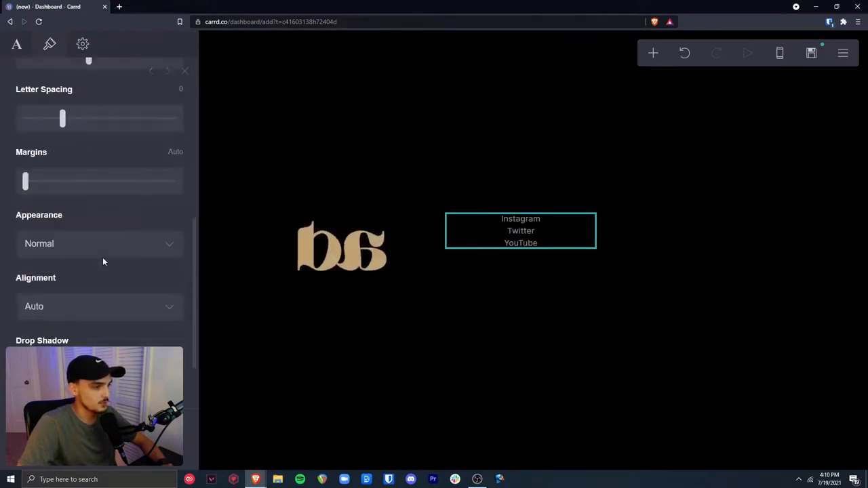
pyautogui.click(95, 306)
pyautogui.click(61, 359)
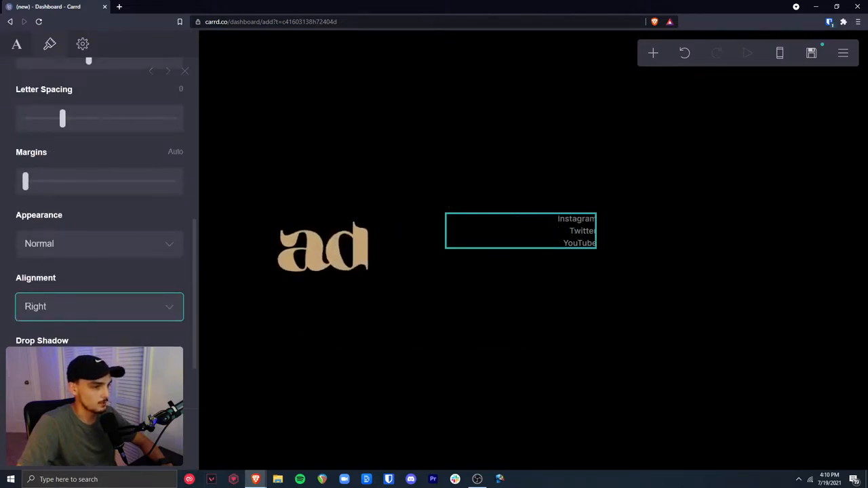
pyautogui.click(289, 398)
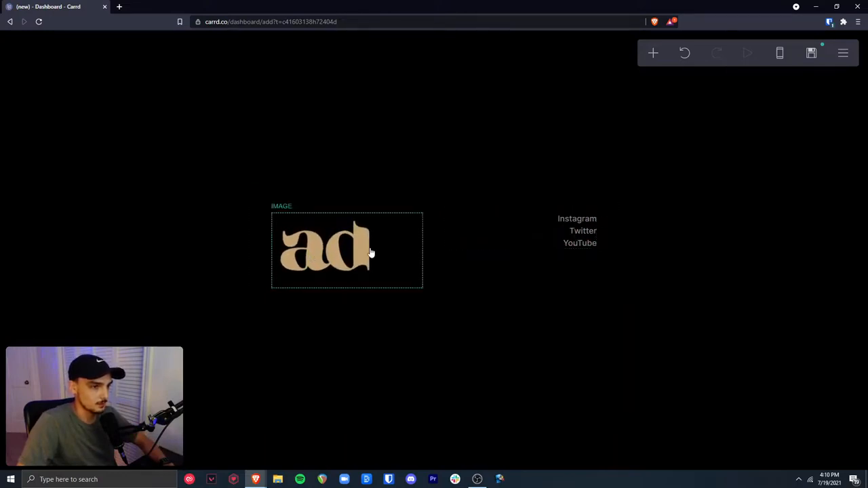
# Set the vertical alignment of the column container's contents to Center.
pyautogui.click(393, 214)
pyautogui.click(654, 188)
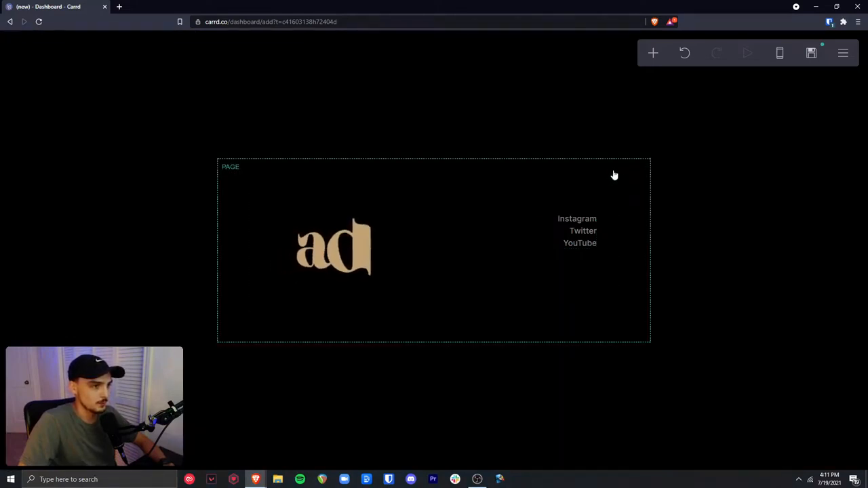
pyautogui.click(544, 205)
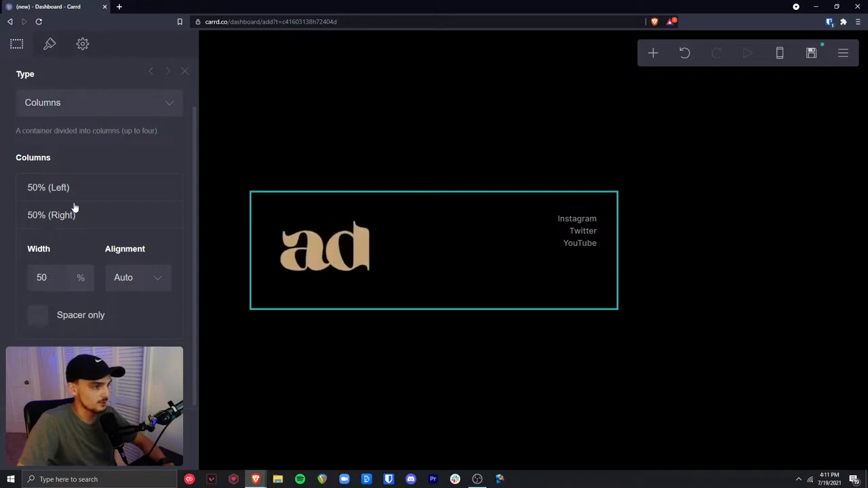
pyautogui.scroll(1, 67, 280)
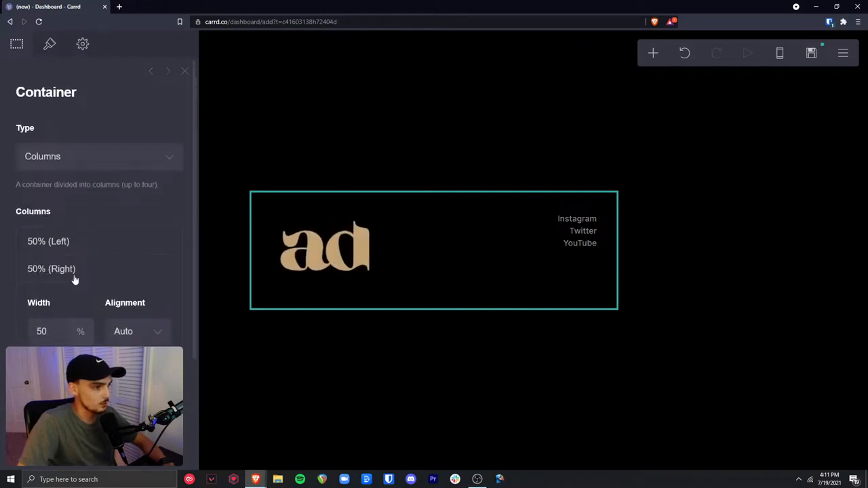
pyautogui.click(51, 48)
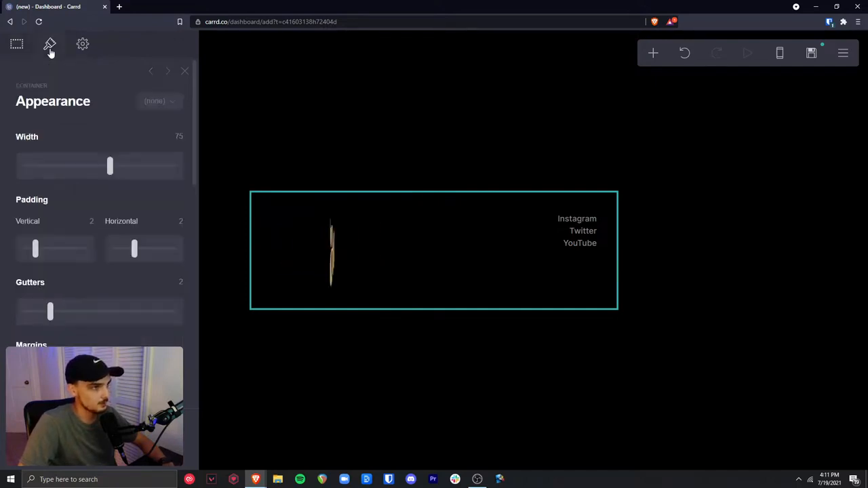
pyautogui.scroll(-1, 95, 169)
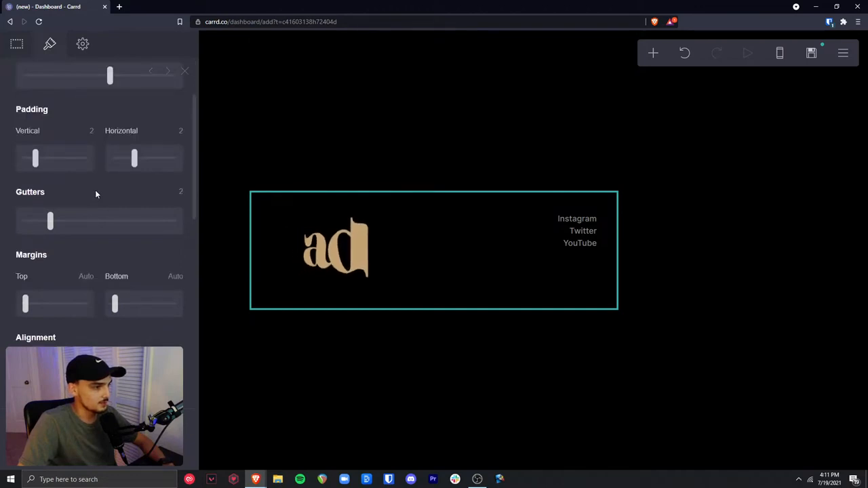
pyautogui.scroll(-1, 96, 194)
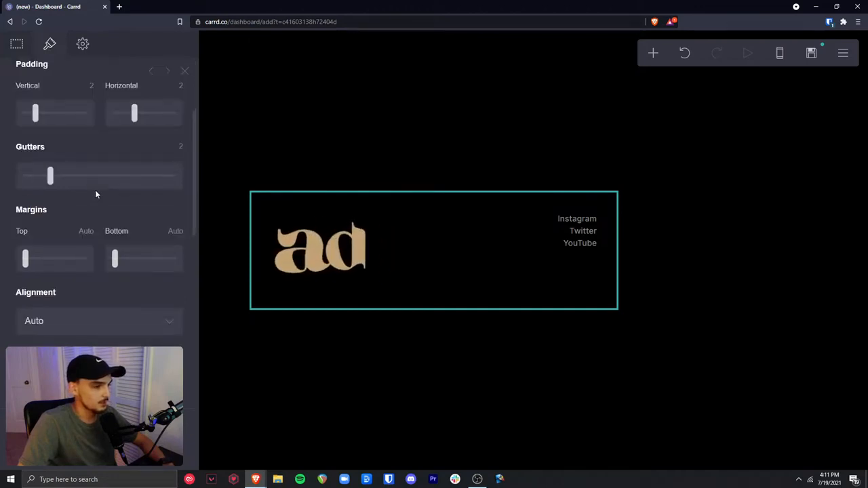
pyautogui.scroll(-5, 96, 194)
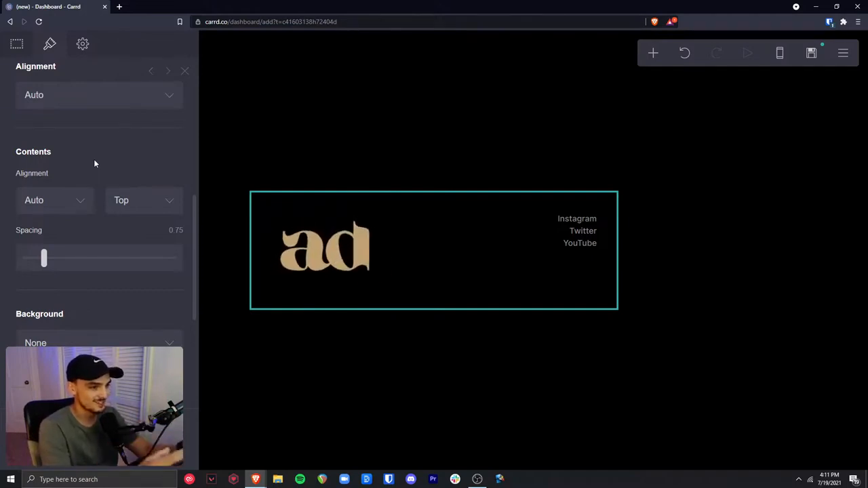
pyautogui.click(141, 203)
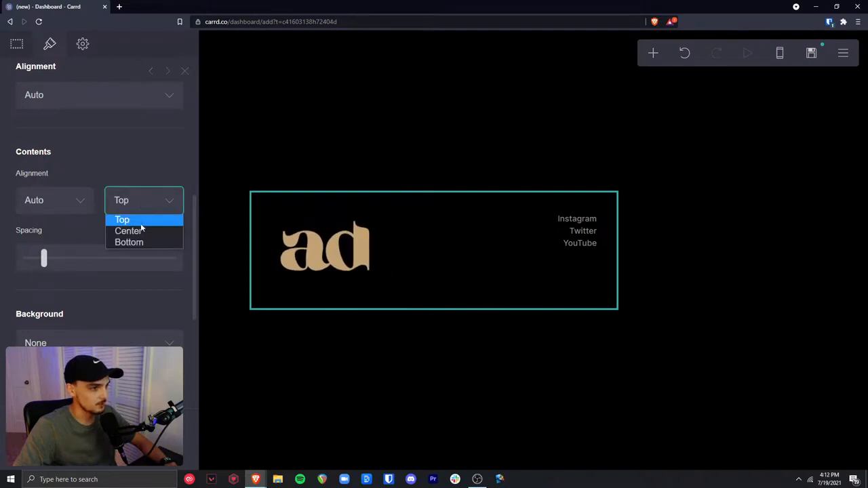
pyautogui.click(128, 231)
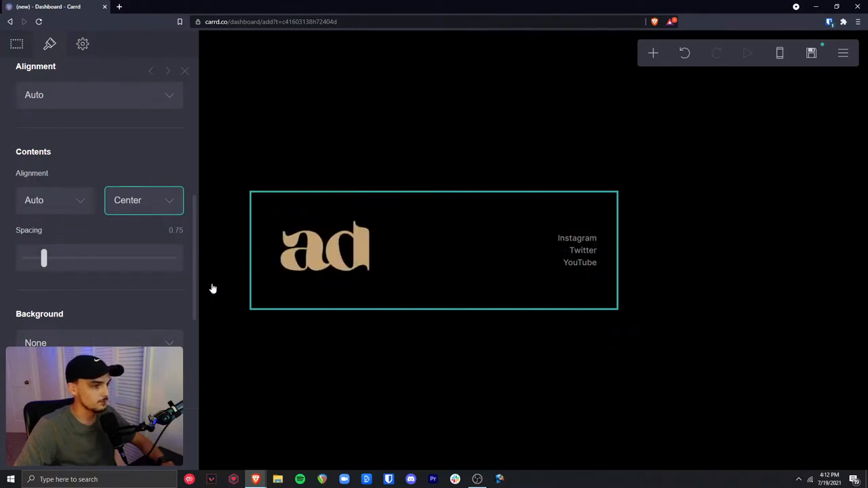
# Widen the page so the header's logo and social links spread much farther apart across the canvas.
pyautogui.click(424, 356)
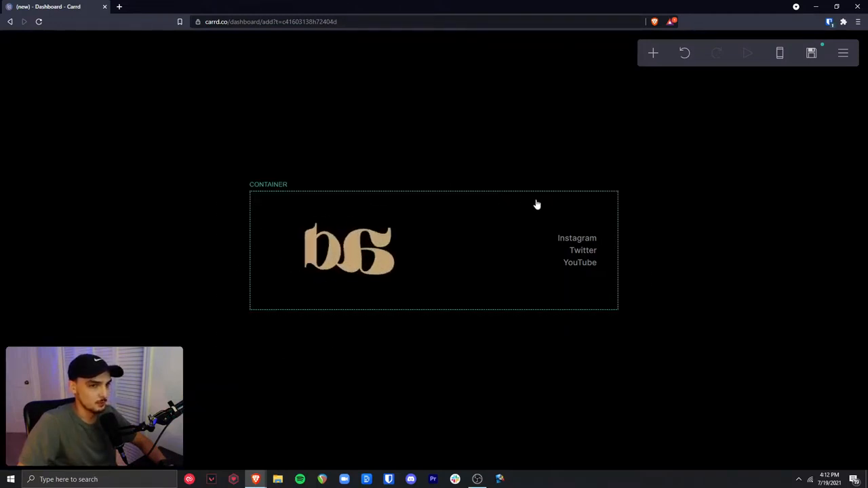
pyautogui.click(843, 57)
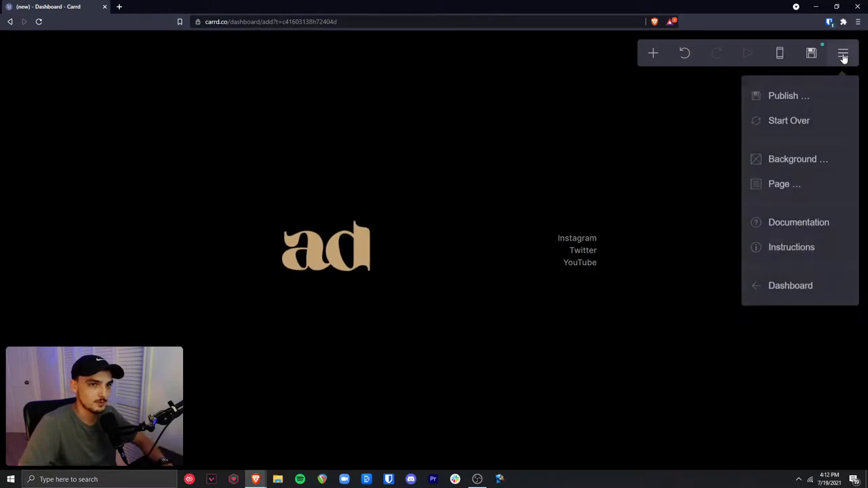
pyautogui.click(800, 185)
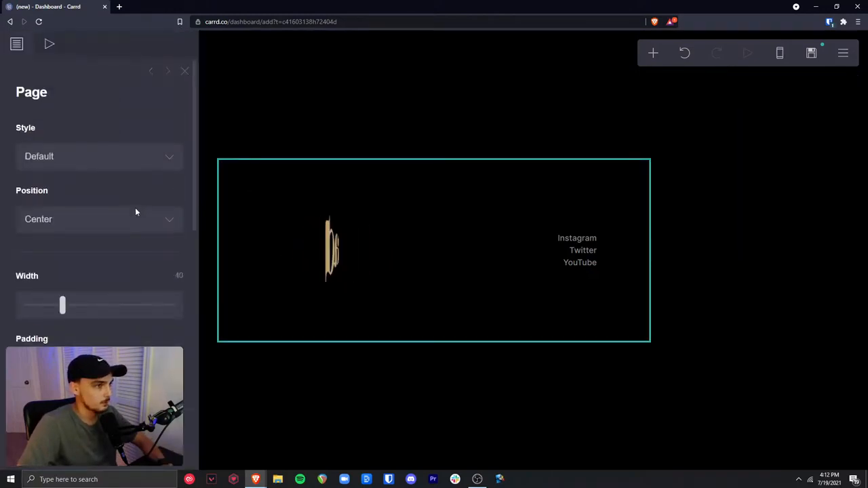
pyautogui.moveTo(63, 306); pyautogui.dragTo(108, 306)
pyautogui.click(99, 439)
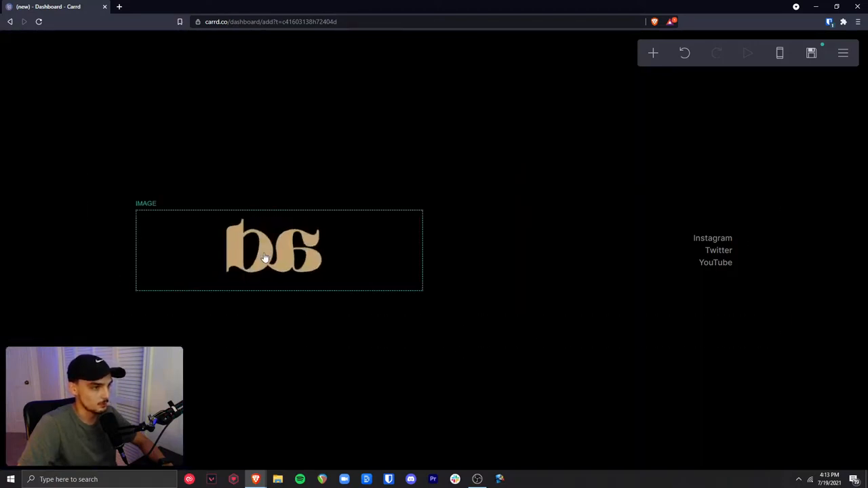
# Reduce the logo image's width to 10 and close its settings.
pyautogui.click(265, 254)
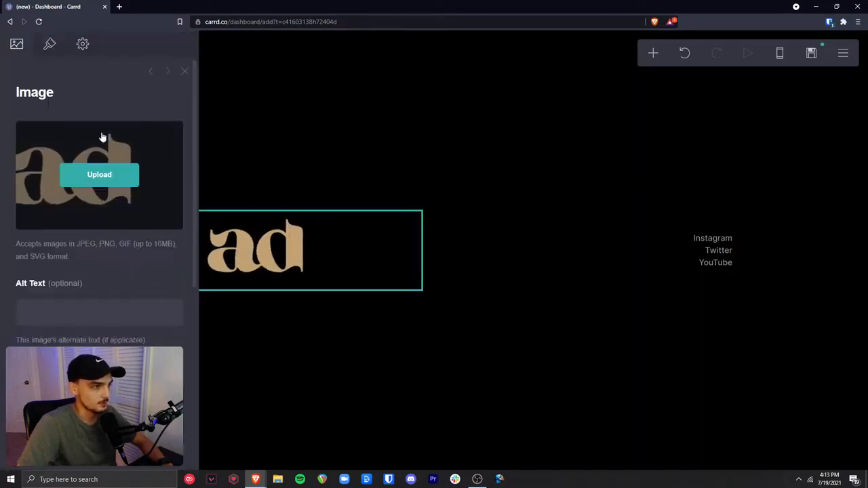
pyautogui.click(51, 51)
pyautogui.moveTo(43, 167); pyautogui.dragTo(37, 173)
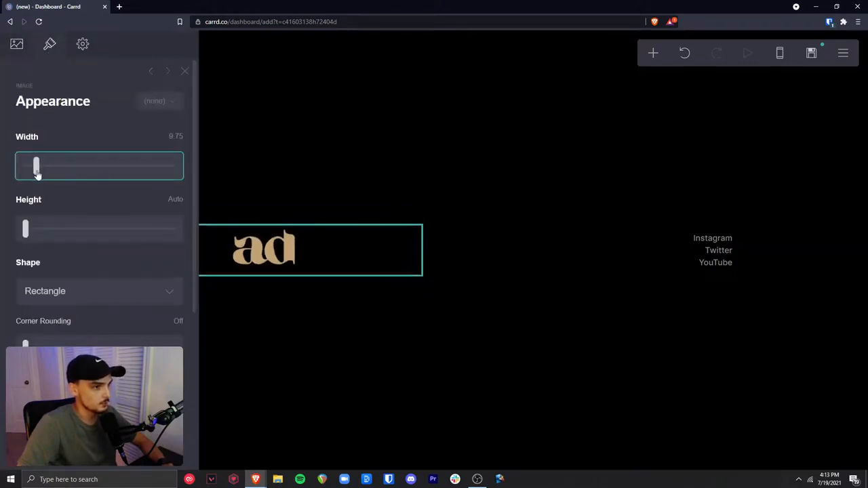
pyautogui.click(176, 136)
pyautogui.write('10')
pyautogui.press('Return')
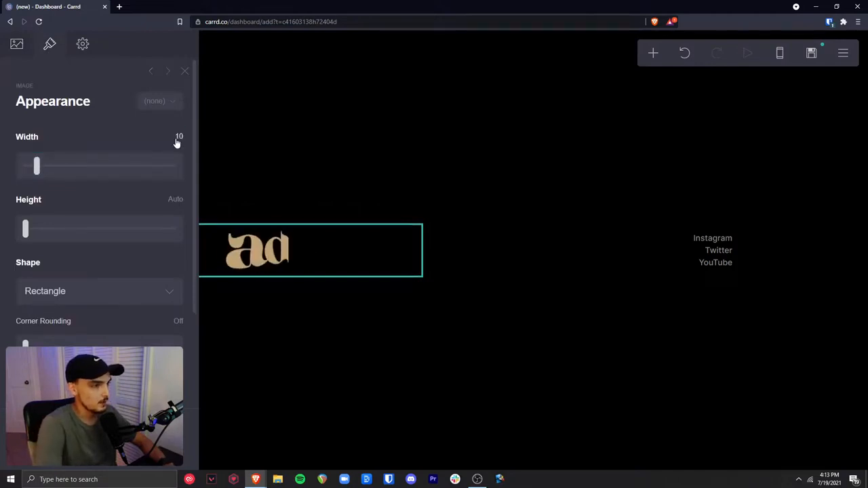
pyautogui.click(499, 385)
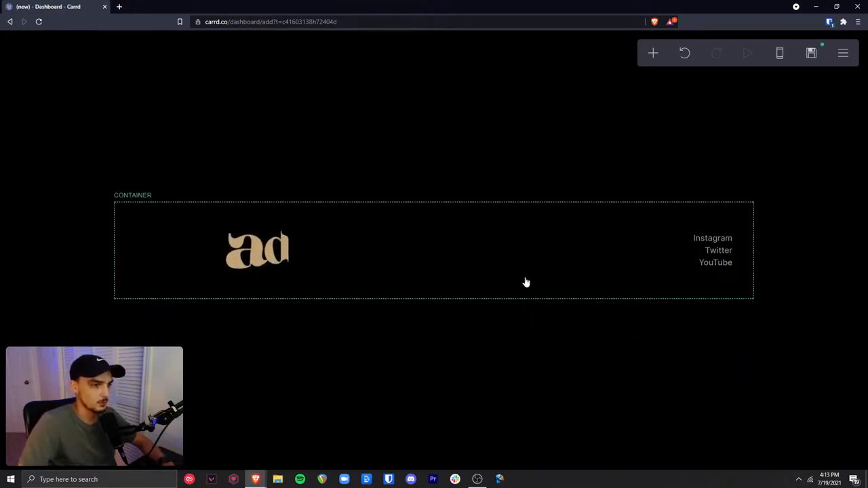
# Add a container below the header and set its type to Columns with two 50% columns.
pyautogui.click(653, 55)
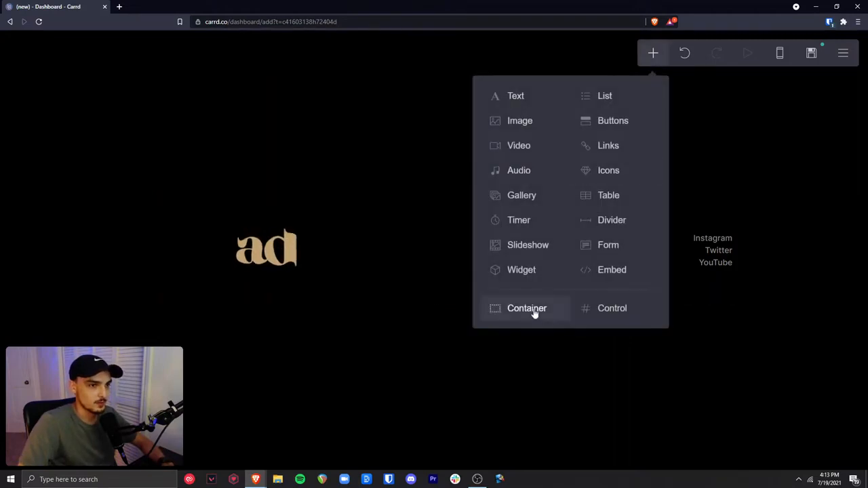
pyautogui.click(531, 308)
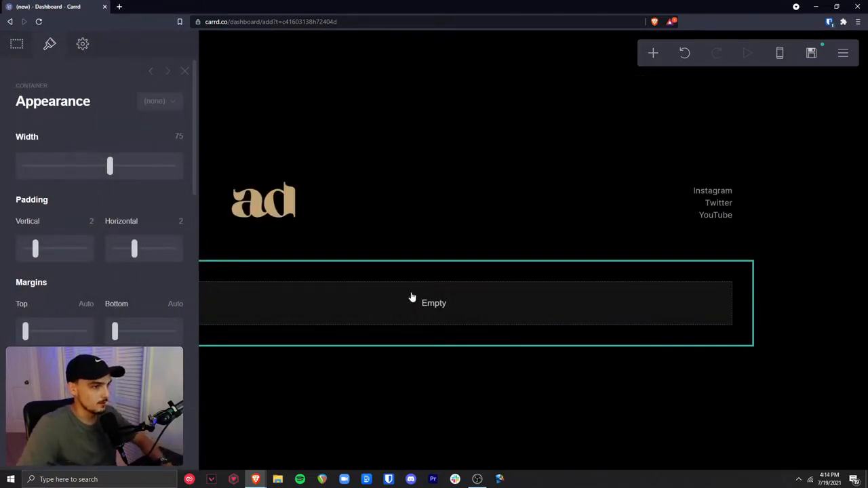
pyautogui.click(18, 54)
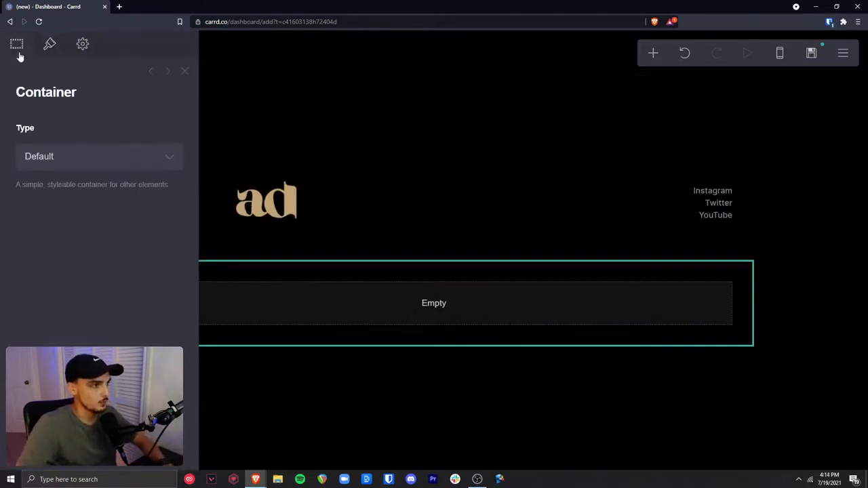
pyautogui.click(94, 162)
pyautogui.click(90, 187)
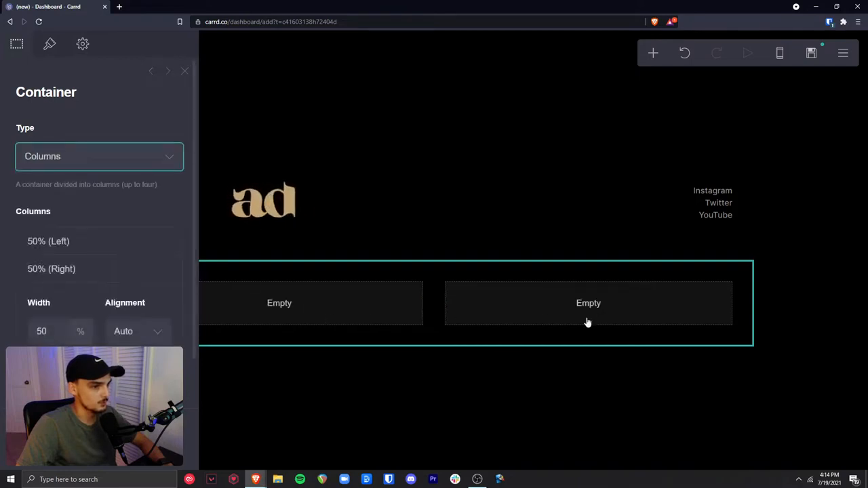
# Give the new column container a video background using the city-background file from the Desktop.
pyautogui.click(50, 45)
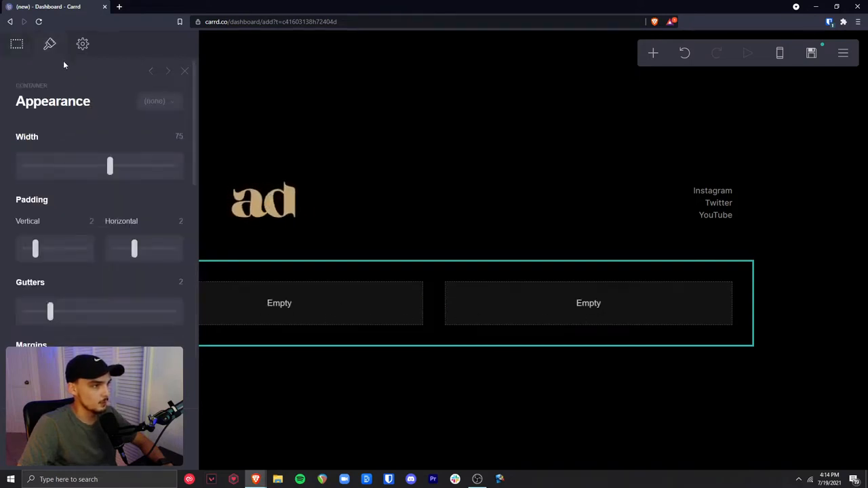
pyautogui.scroll(-10, 93, 101)
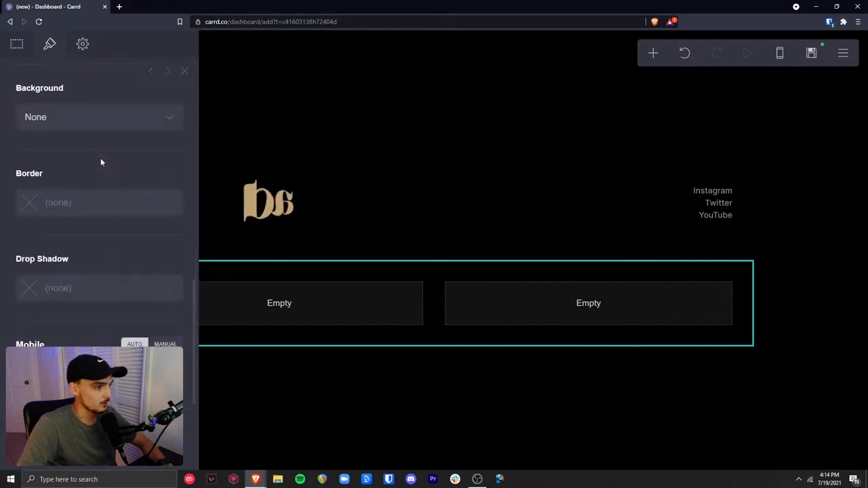
pyautogui.click(103, 116)
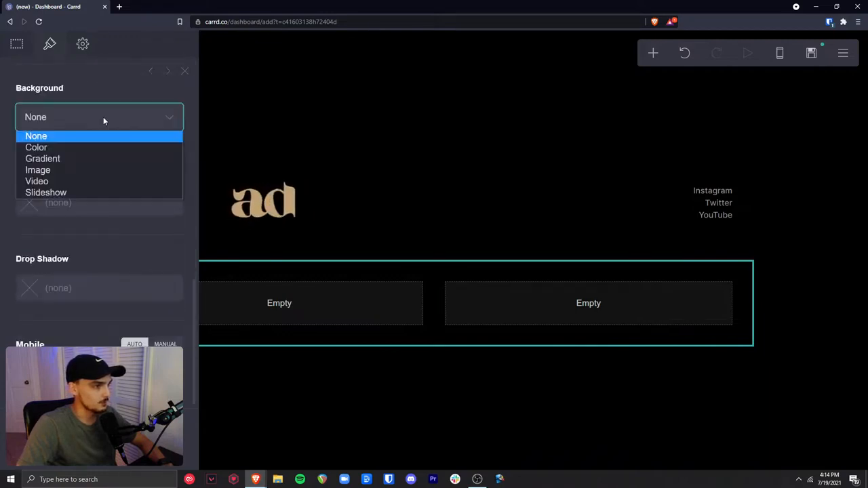
pyautogui.click(96, 181)
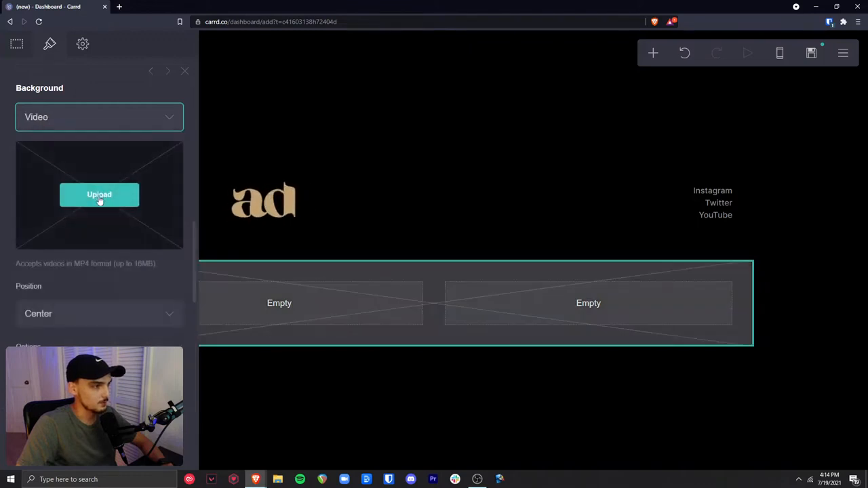
pyautogui.click(99, 197)
pyautogui.click(139, 61)
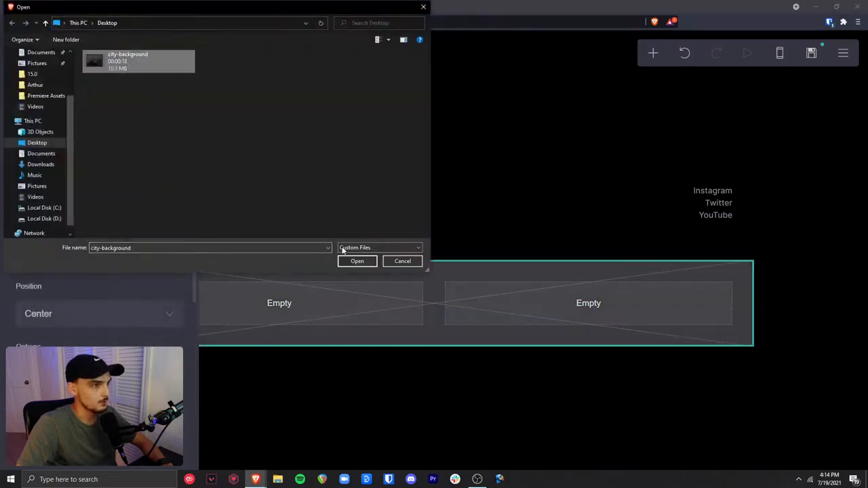
pyautogui.click(358, 261)
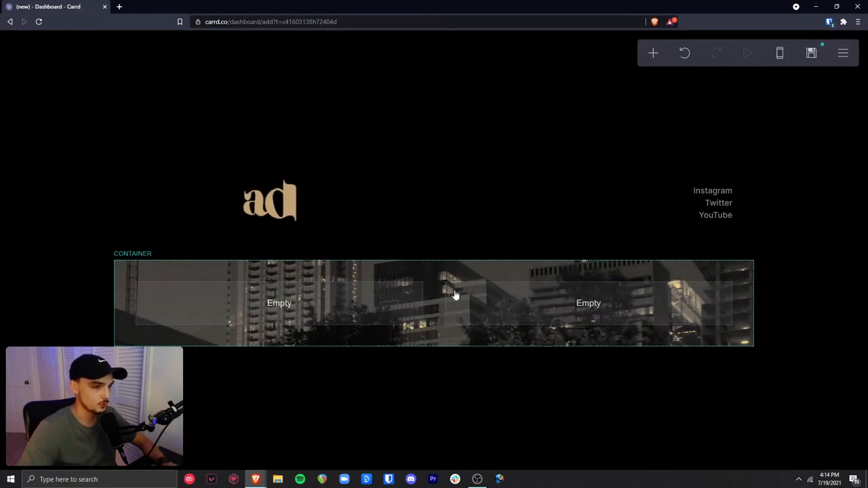
# Examine the site's publishing options, including the action choices and the URL domain endings, and close them without publishing.
pyautogui.click(811, 56)
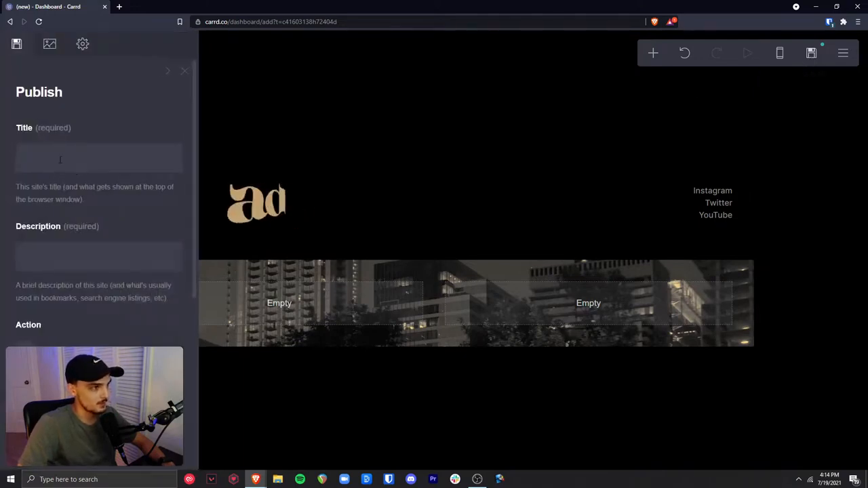
pyautogui.scroll(-2, 66, 257)
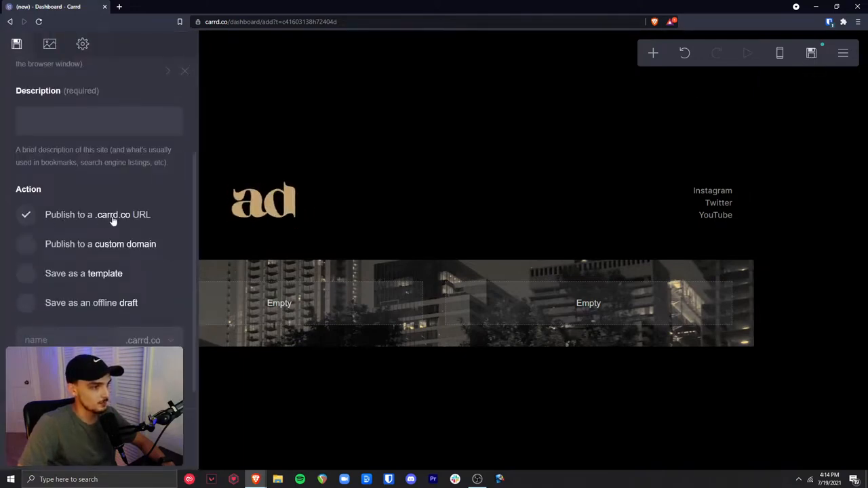
pyautogui.click(148, 343)
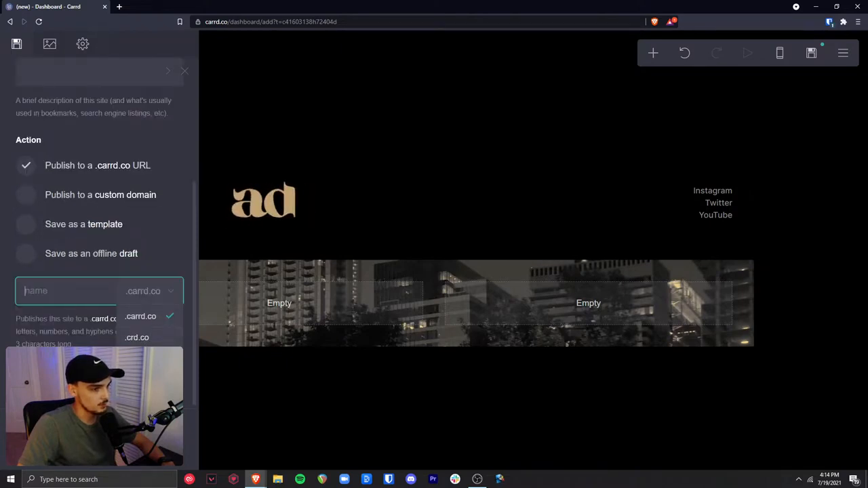
pyautogui.click(61, 331)
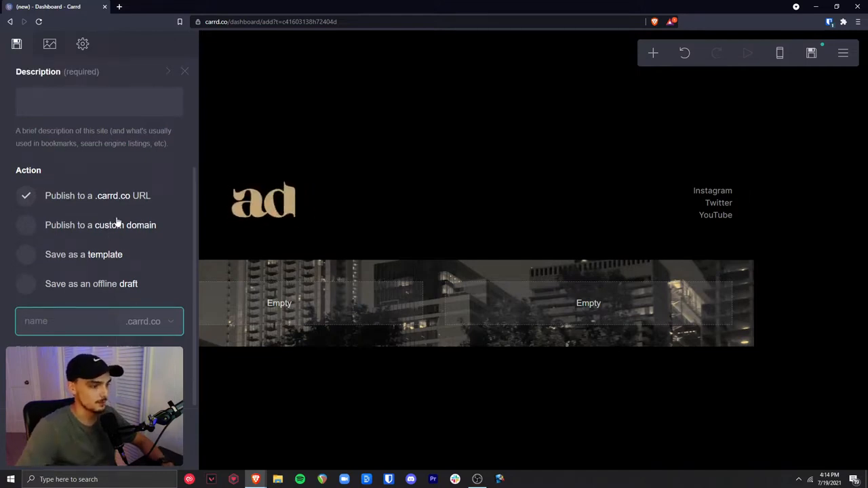
pyautogui.scroll(5, 145, 223)
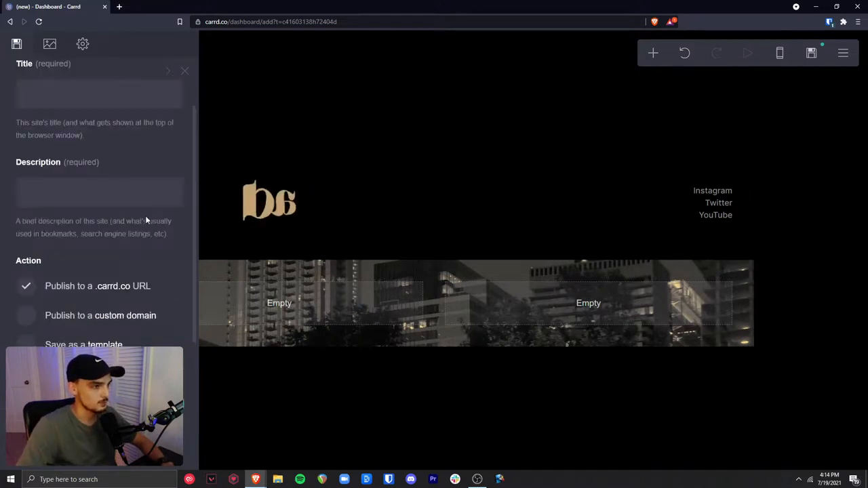
pyautogui.click(185, 72)
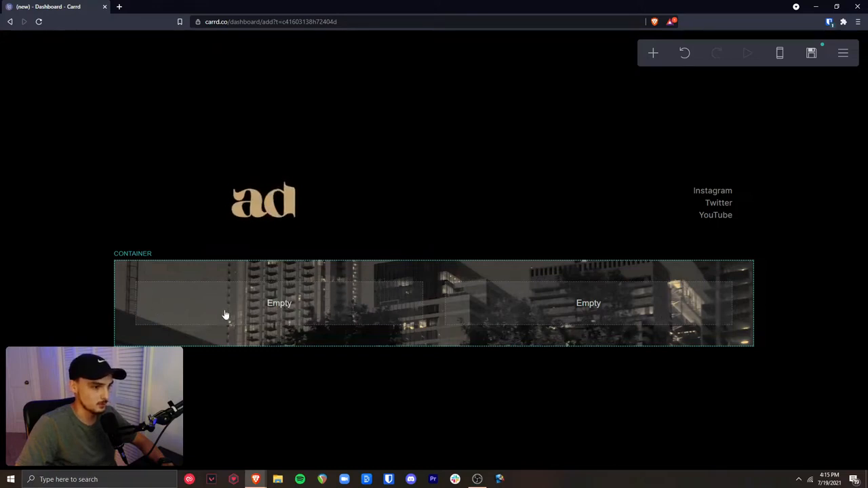
# Add a text element to the first column of the video-background container and show its content settings.
pyautogui.click(511, 314)
pyautogui.click(653, 53)
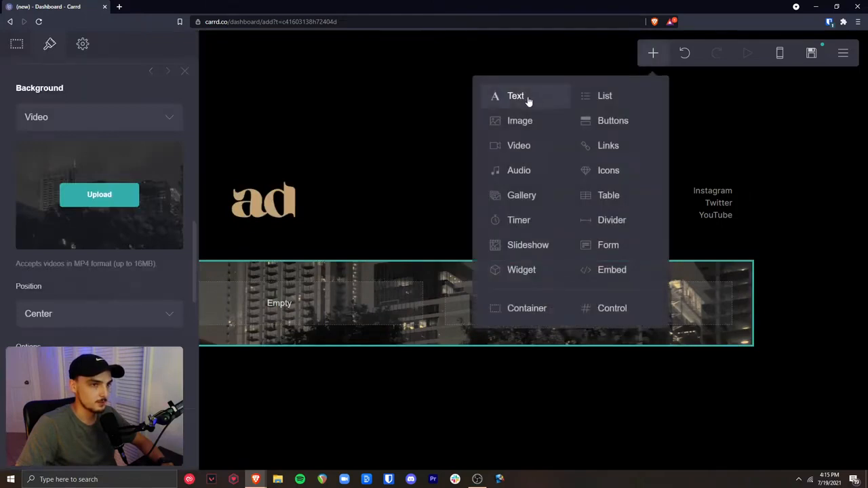
pyautogui.click(528, 100)
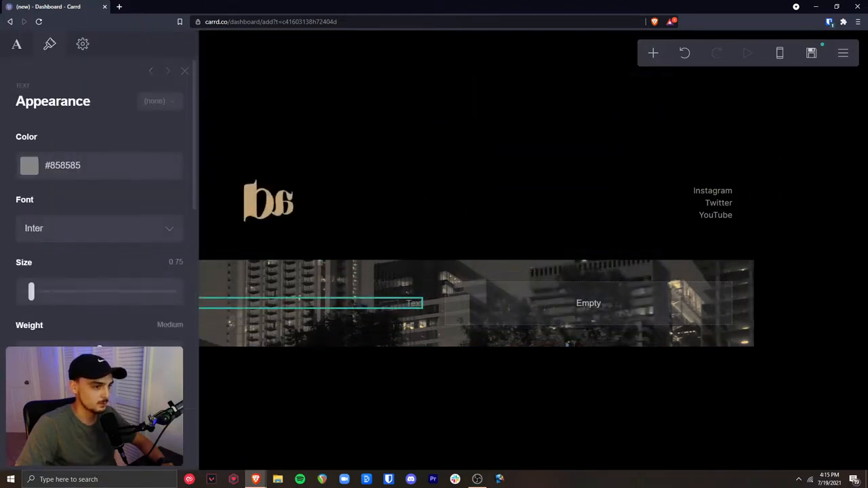
pyautogui.click(17, 49)
# Replace the new element's placeholder text with "Videography, web design, creative content +" and close its settings.
pyautogui.moveTo(60, 136); pyautogui.dragTo(1, 137)
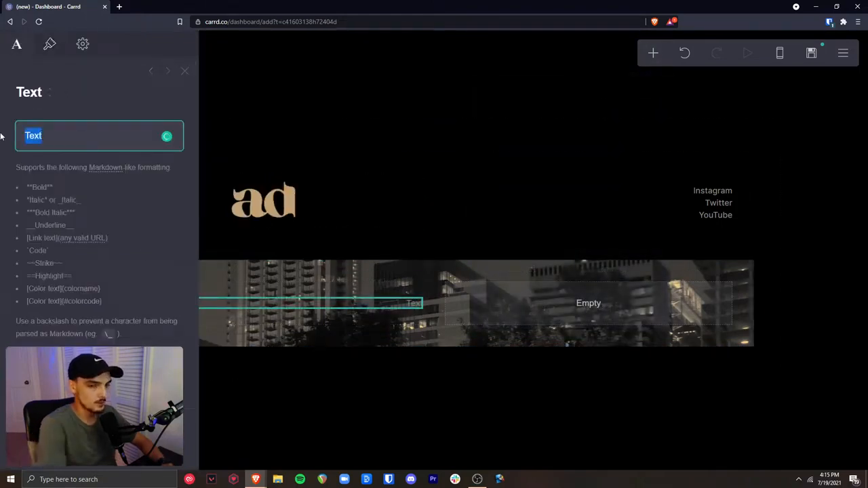
pyautogui.write('Vid')
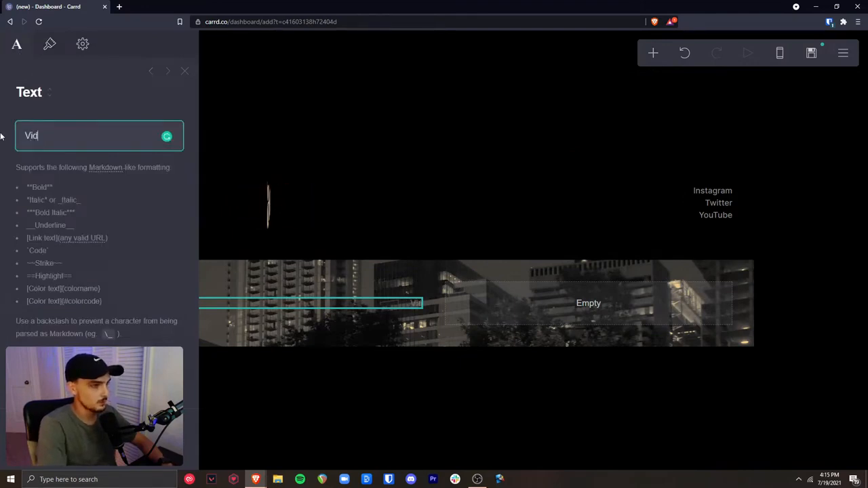
pyautogui.write('eograp')
pyautogui.press('BackSpace')
pyautogui.press('BackSpace')
pyautogui.press('BackSpace')
pyautogui.write('raphy, web')
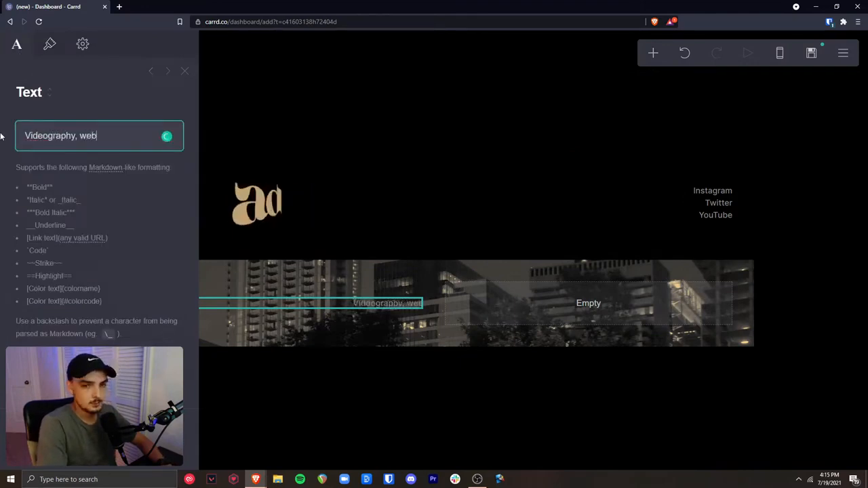
pyautogui.write(' design, creative content ')
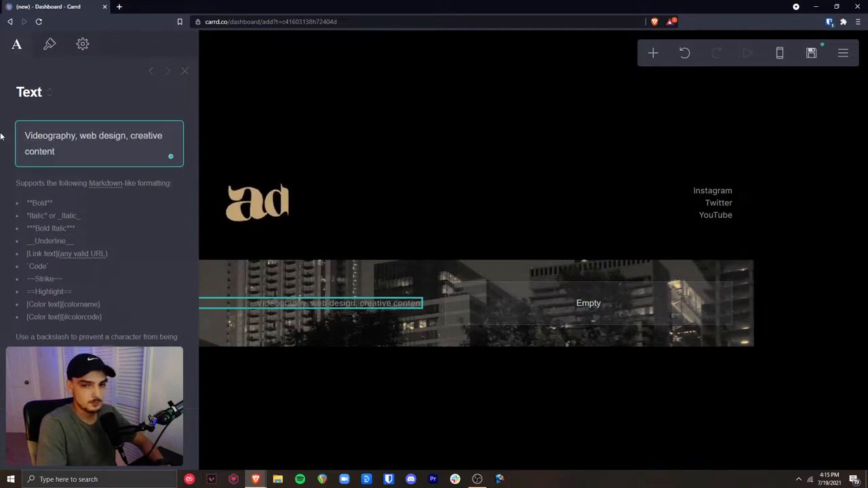
pyautogui.write('+')
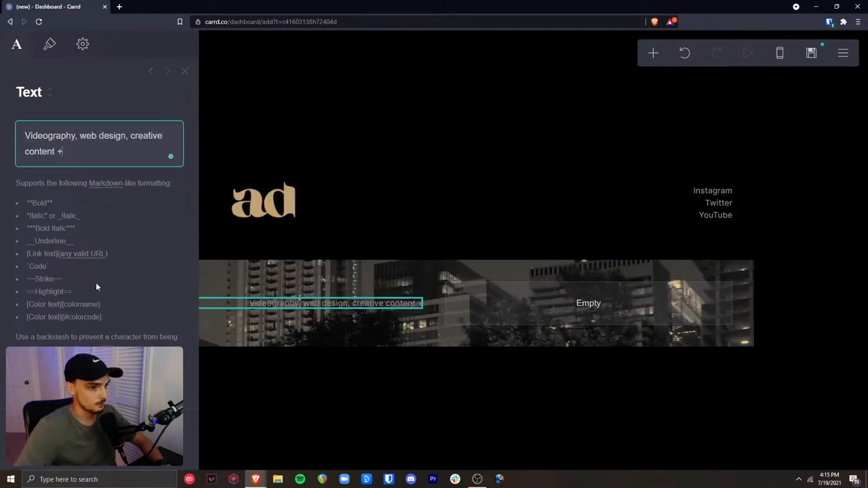
pyautogui.click(125, 109)
pyautogui.click(318, 321)
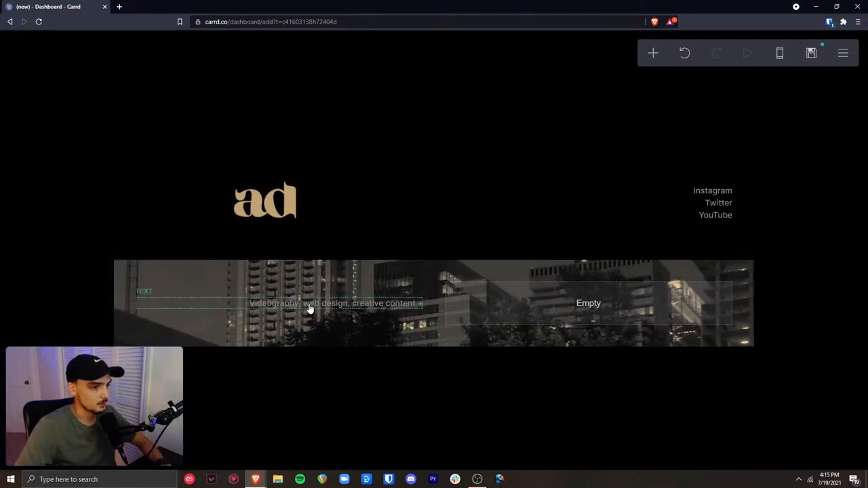
# Change the "Videography, web design, creative content +" text's color to #FFFFFF and reduce its size to 0.625.
pyautogui.click(295, 307)
pyautogui.click(49, 44)
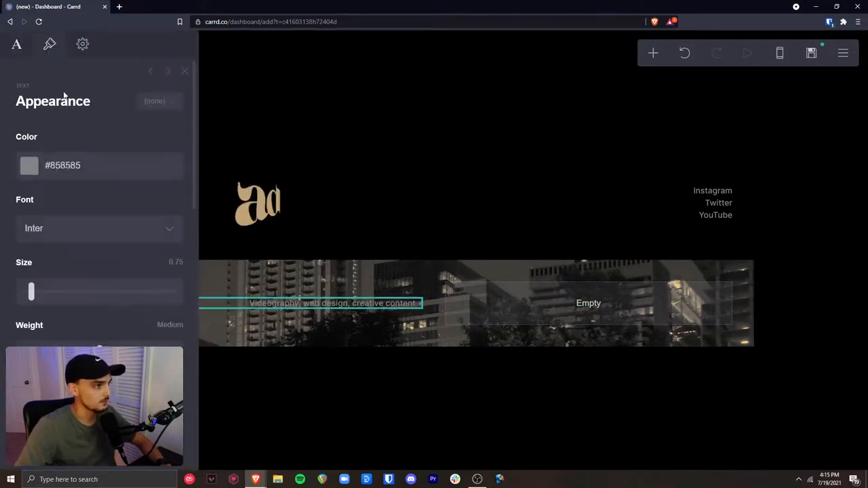
pyautogui.click(68, 165)
pyautogui.moveTo(48, 251); pyautogui.dragTo(42, 187)
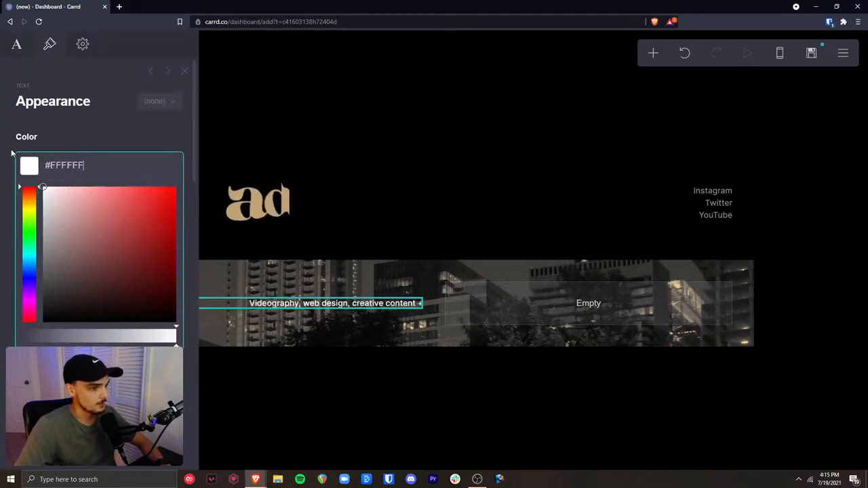
pyautogui.click(57, 127)
pyautogui.click(29, 292)
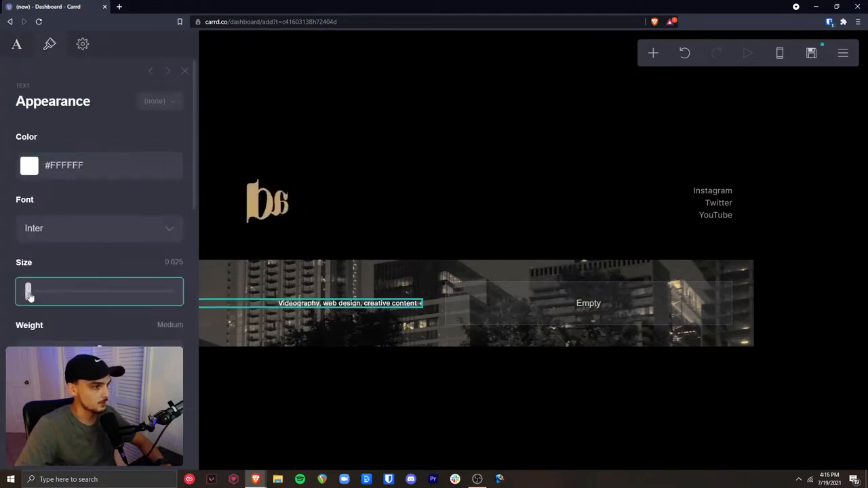
# Set the "Videography, web design, creative content +" text to Regular weight and Uppercase appearance.
pyautogui.click(82, 354)
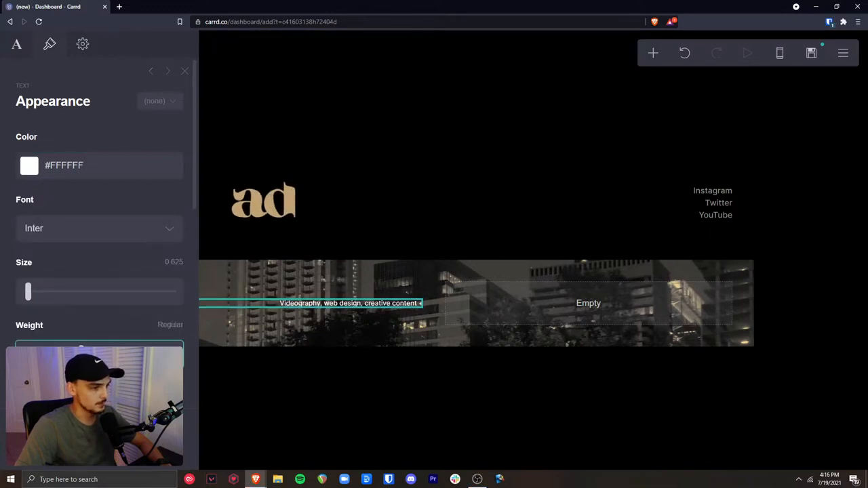
pyautogui.scroll(-5, 111, 322)
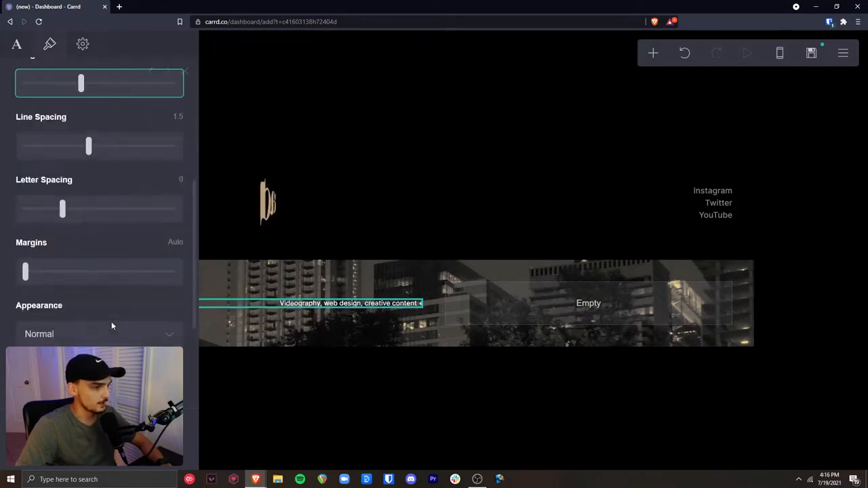
pyautogui.click(105, 297)
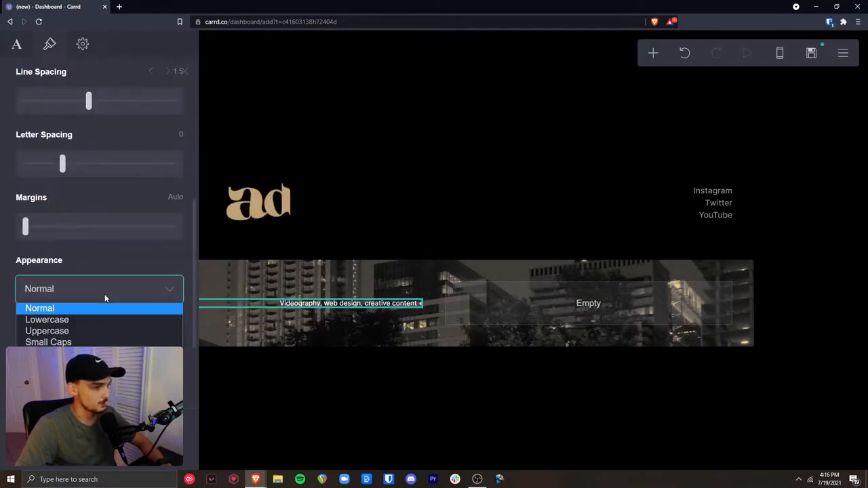
pyautogui.click(94, 333)
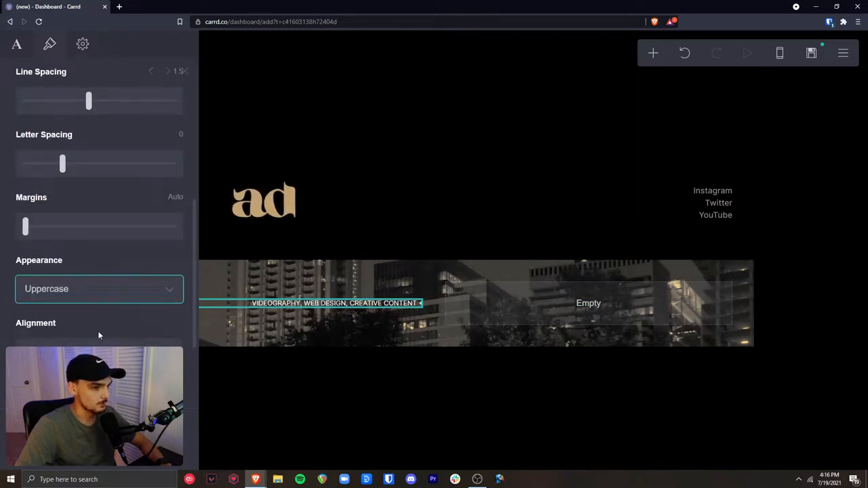
# Reduce the uppercase services text to size 0.5, set its weight to Medium, and close its settings.
pyautogui.scroll(5, 121, 270)
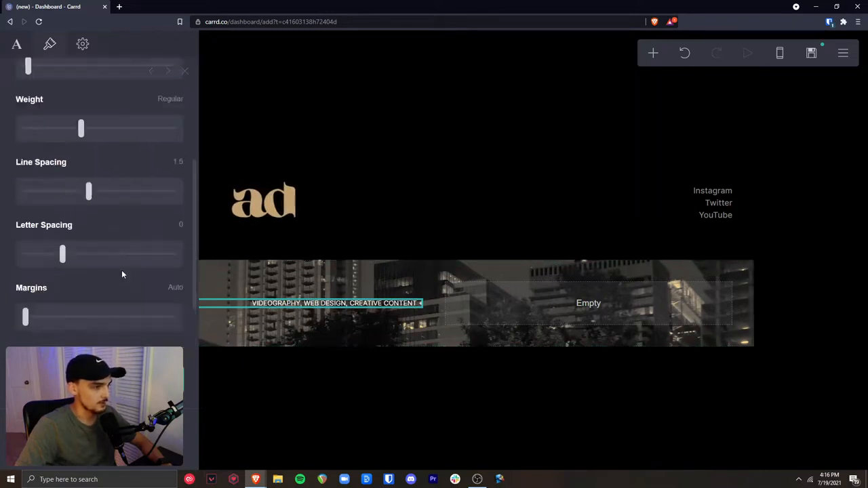
pyautogui.moveTo(27, 246); pyautogui.dragTo(26, 249)
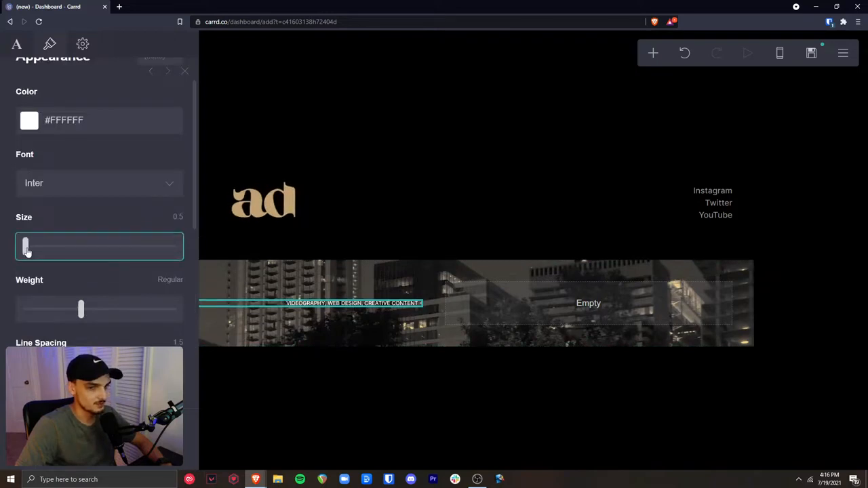
pyautogui.moveTo(80, 309); pyautogui.dragTo(100, 309)
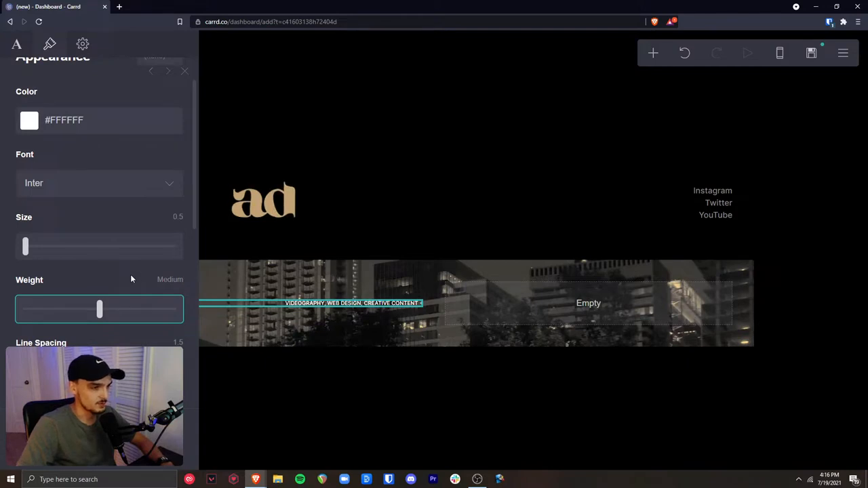
pyautogui.click(382, 435)
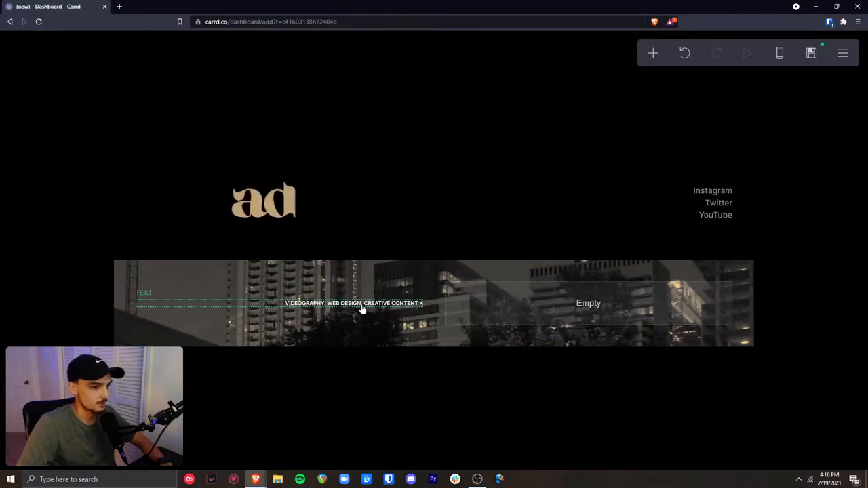
# Add another text element to the video-background container and move it into the empty second column.
pyautogui.click(471, 314)
pyautogui.click(652, 53)
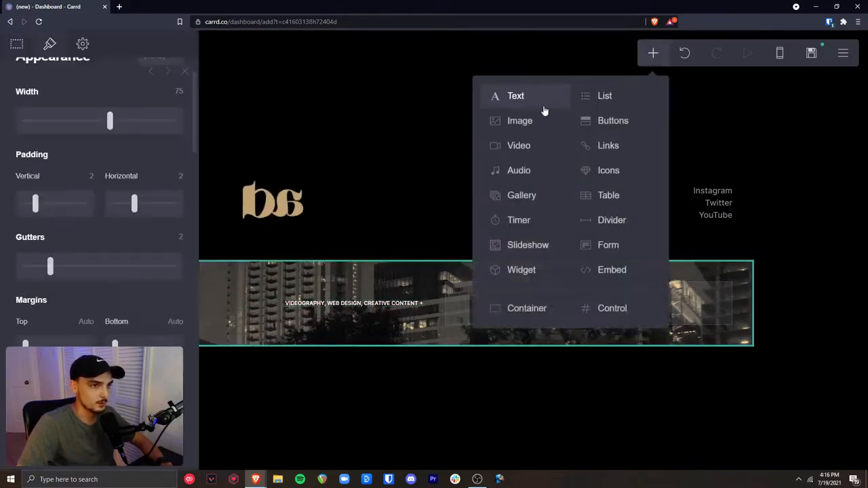
pyautogui.click(529, 98)
pyautogui.moveTo(416, 311); pyautogui.dragTo(731, 309)
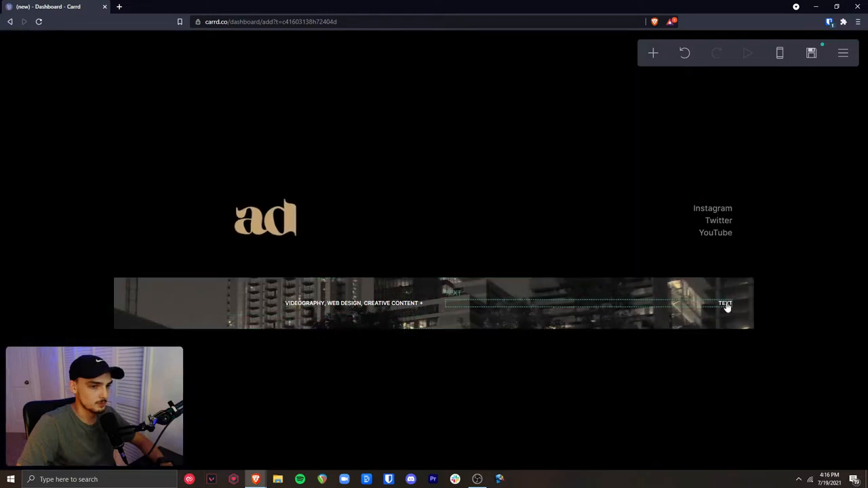
# Replace the second column's placeholder text with "Digital Creator".
pyautogui.click(726, 305)
pyautogui.click(18, 44)
pyautogui.click(91, 136)
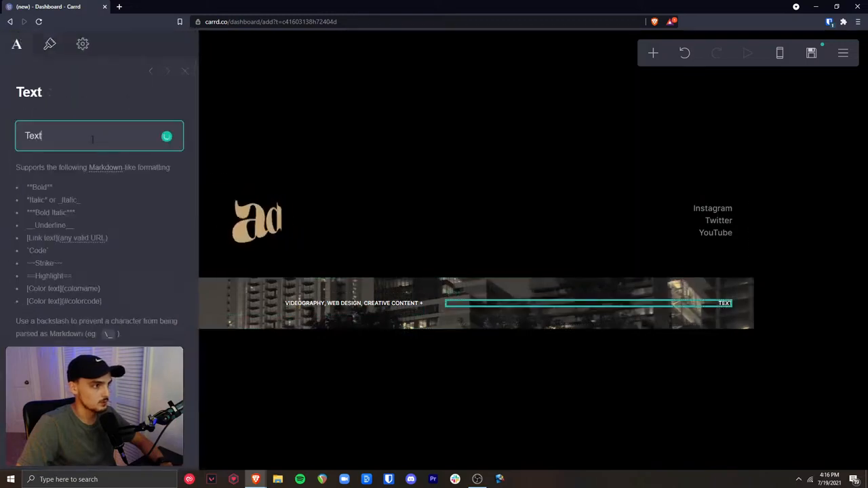
pyautogui.moveTo(91, 137); pyautogui.dragTo(1, 139)
pyautogui.write('Dg')
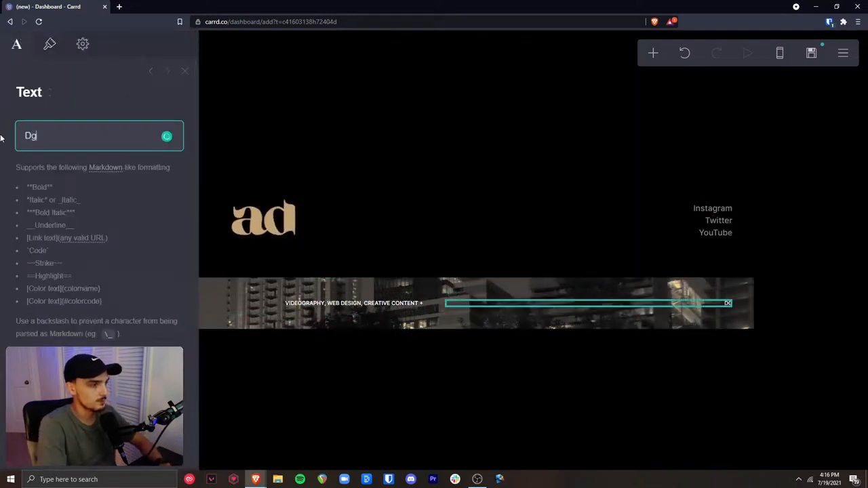
pyautogui.write('ital Creator')
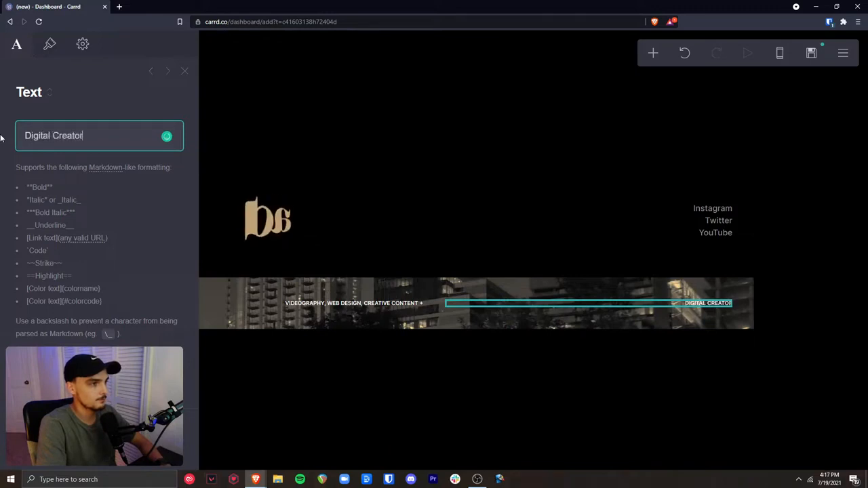
# Change the "Digital Creator" text to the Staatliches font at size 6.125 and close its settings.
pyautogui.click(49, 44)
pyautogui.click(100, 228)
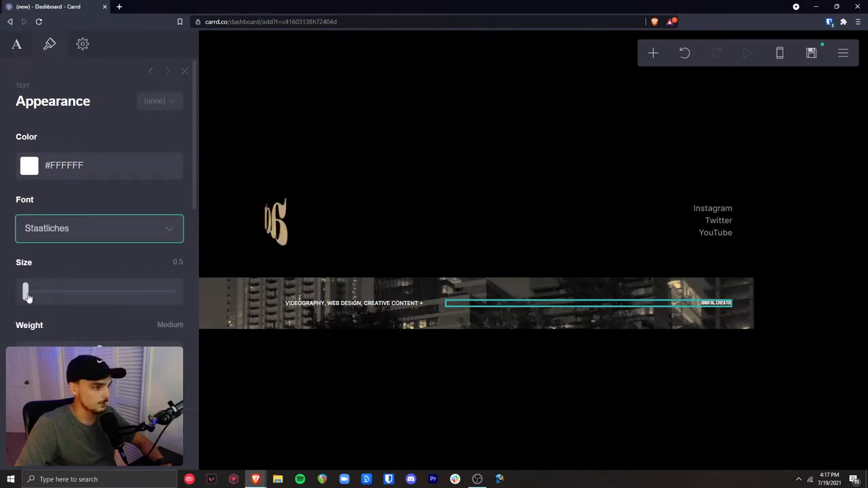
pyautogui.moveTo(25, 293); pyautogui.dragTo(155, 296)
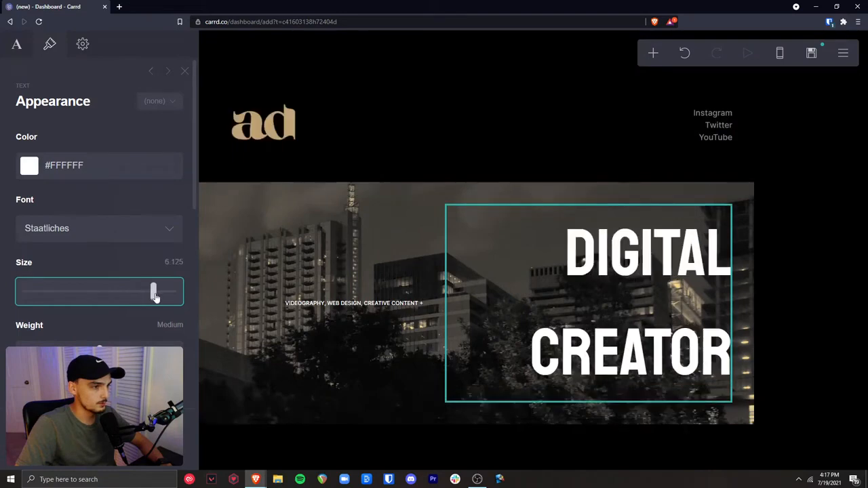
pyautogui.scroll(-4, 190, 254)
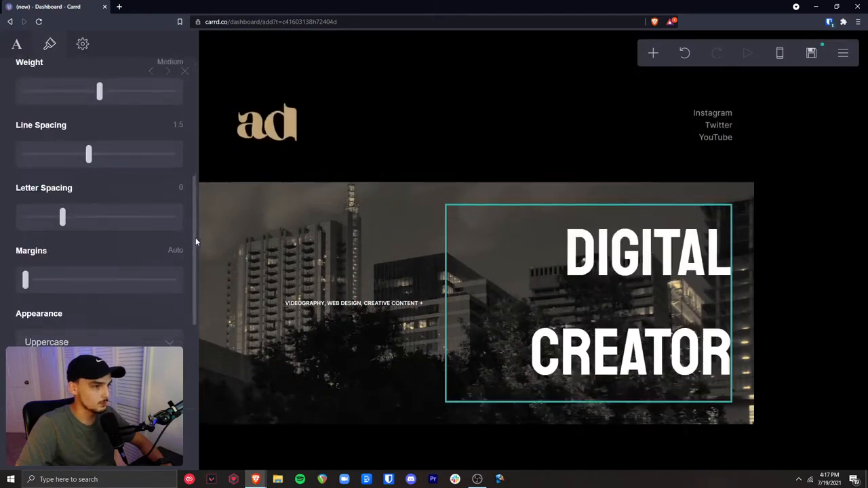
pyautogui.scroll(1, 195, 238)
pyautogui.scroll(4, 192, 221)
pyautogui.click(384, 448)
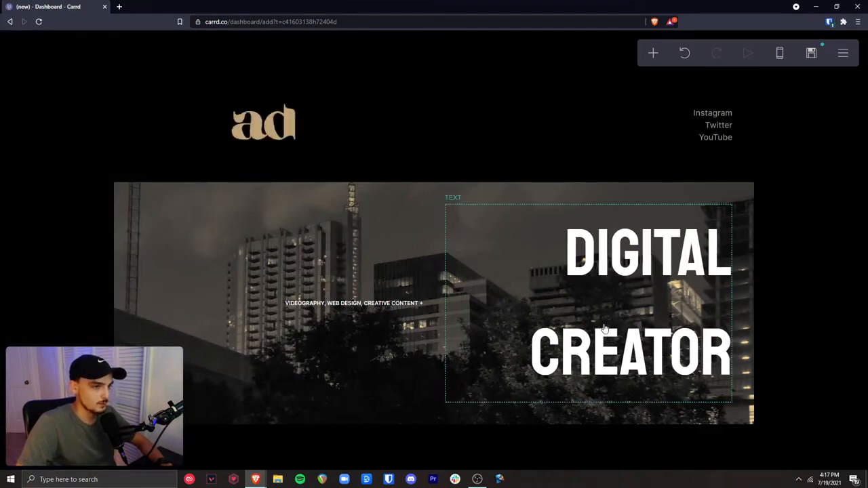
# Set the right column of the video-background container to 70% width and close the container settings.
pyautogui.click(162, 204)
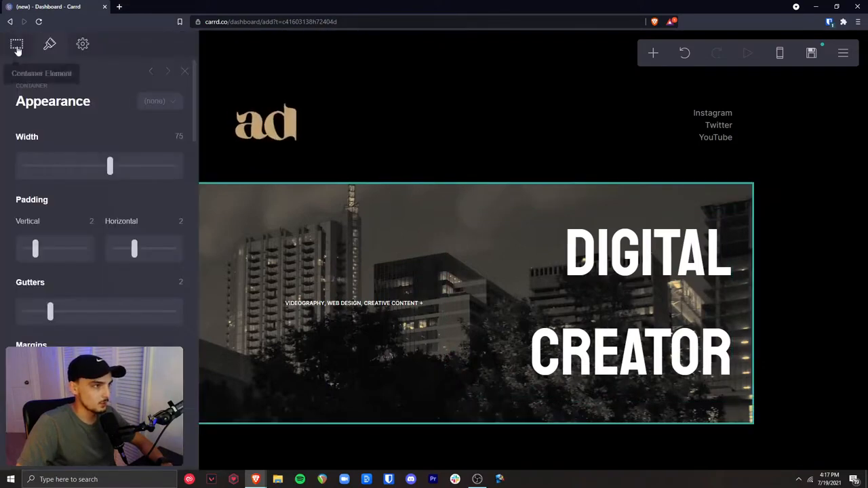
pyautogui.click(16, 45)
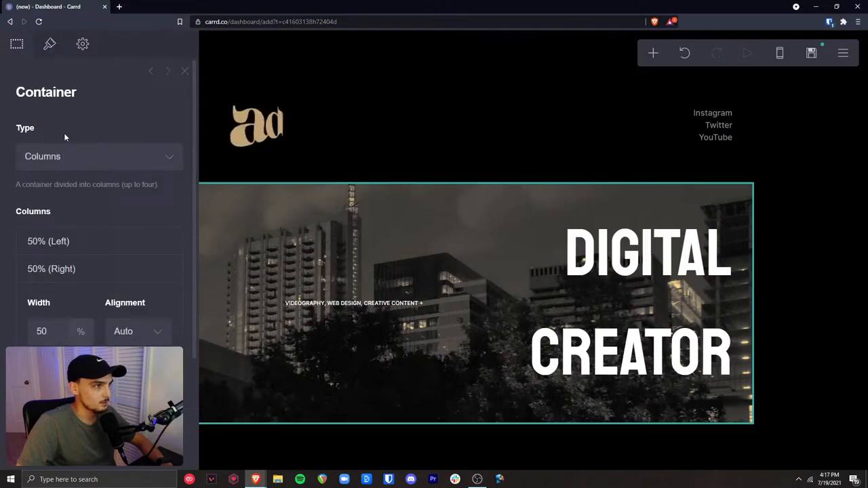
pyautogui.scroll(-1, 66, 138)
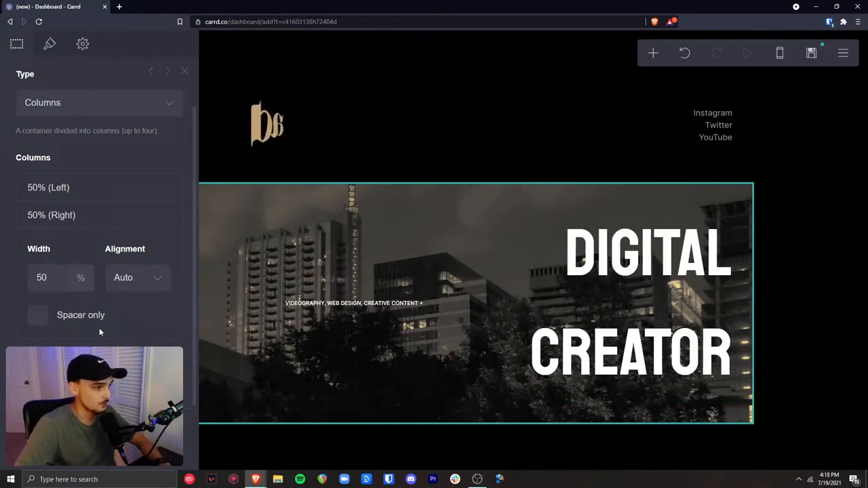
pyautogui.click(54, 288)
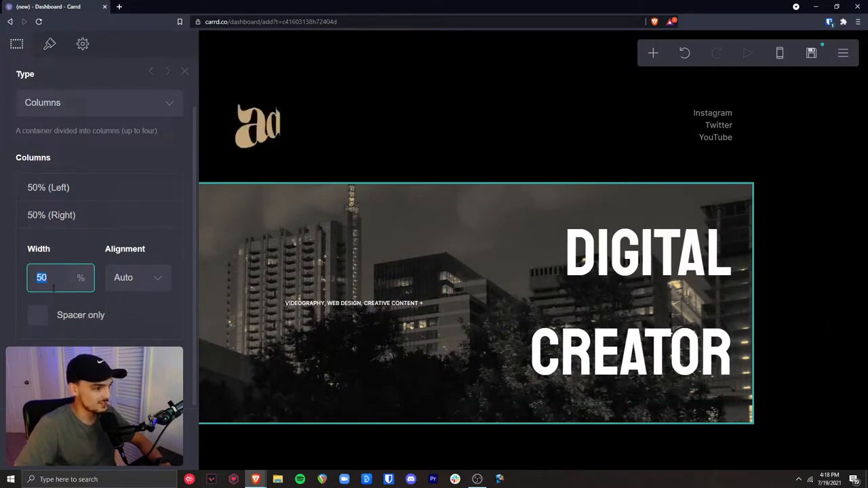
pyautogui.write('70')
pyautogui.press('Return')
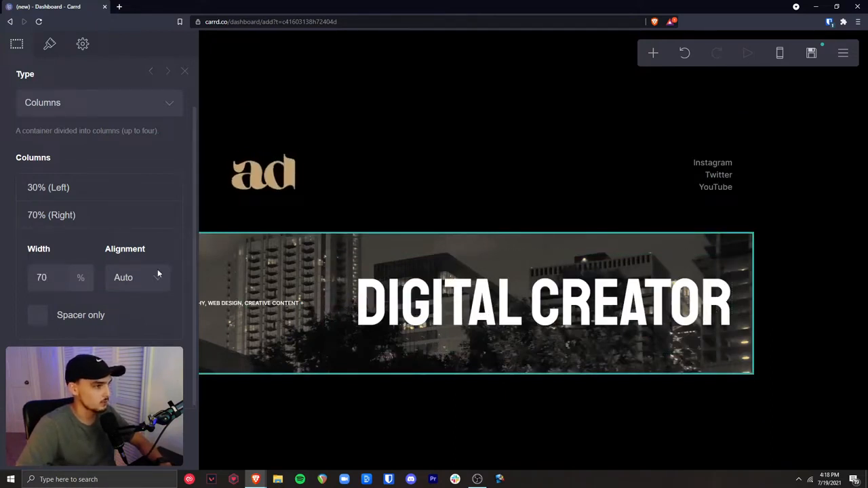
pyautogui.click(397, 401)
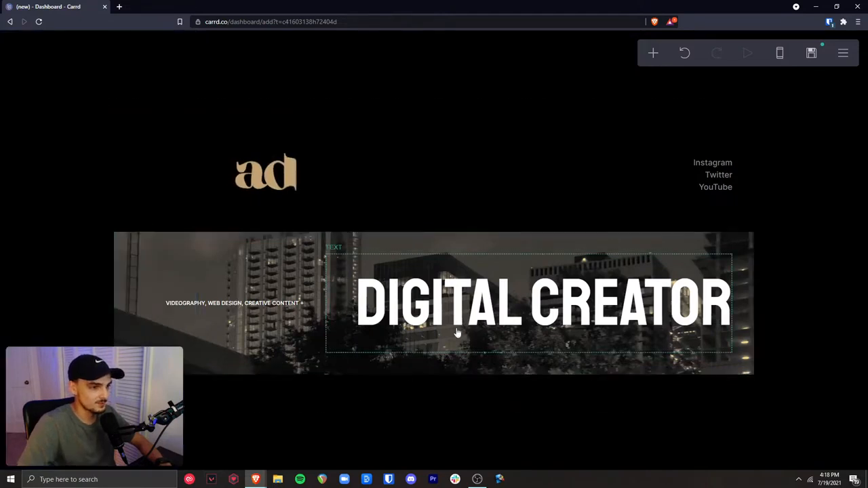
# Change the "Digital Creator" text's color to #C2A275 and close its settings.
pyautogui.click(483, 317)
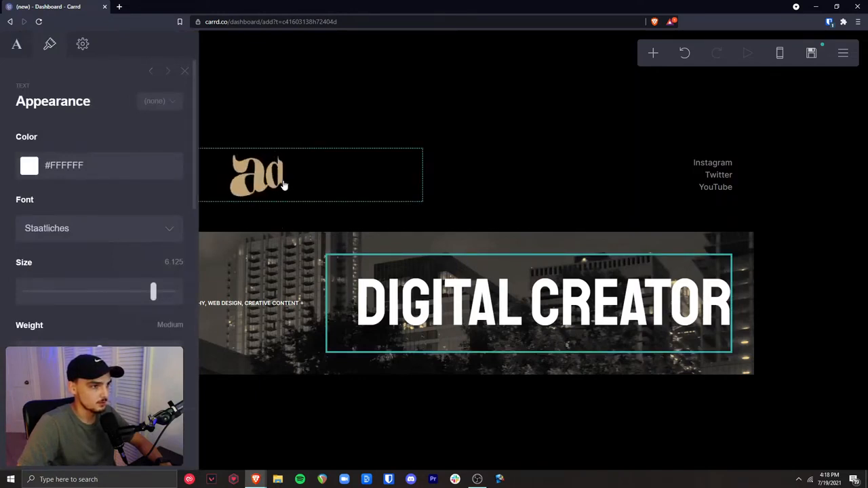
pyautogui.moveTo(85, 167); pyautogui.dragTo(57, 173)
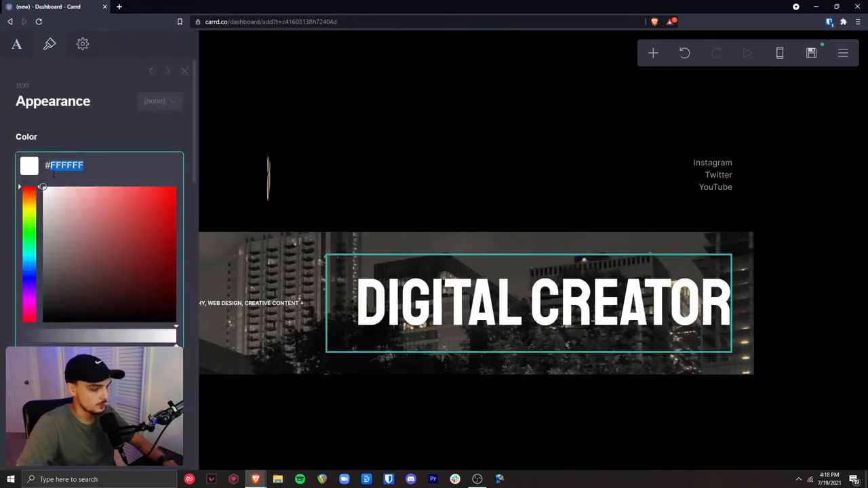
pyautogui.write('C2A2')
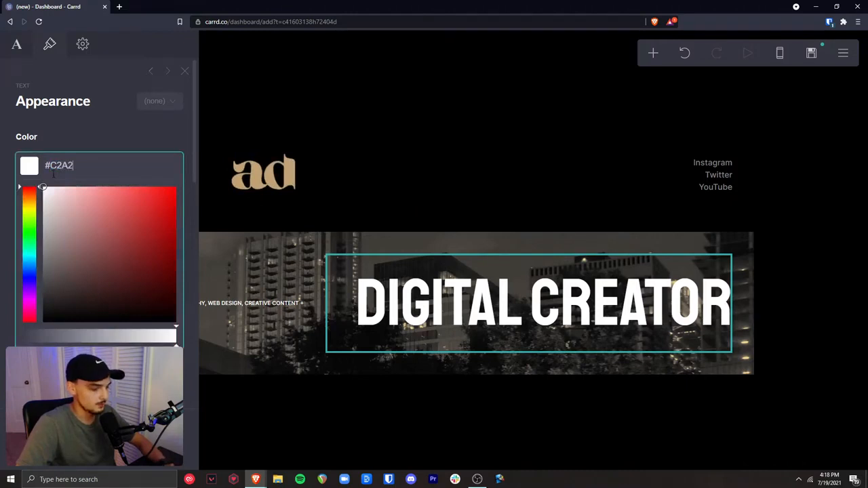
pyautogui.write('75')
pyautogui.click(102, 139)
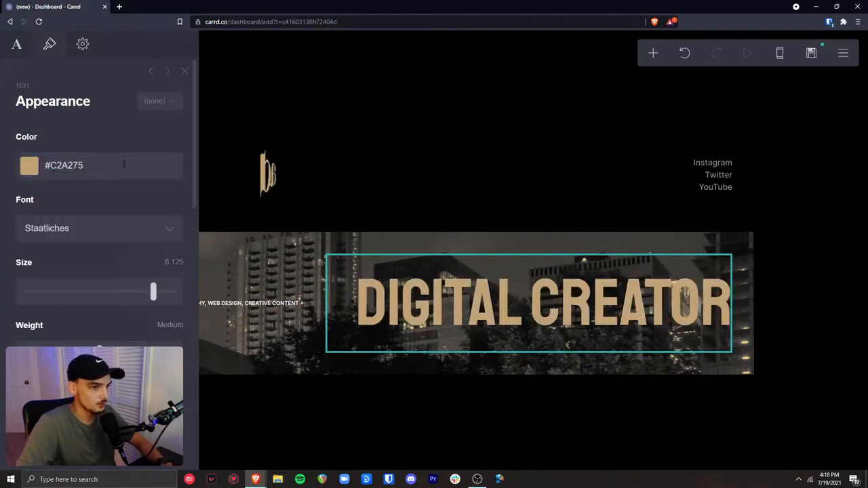
pyautogui.click(377, 432)
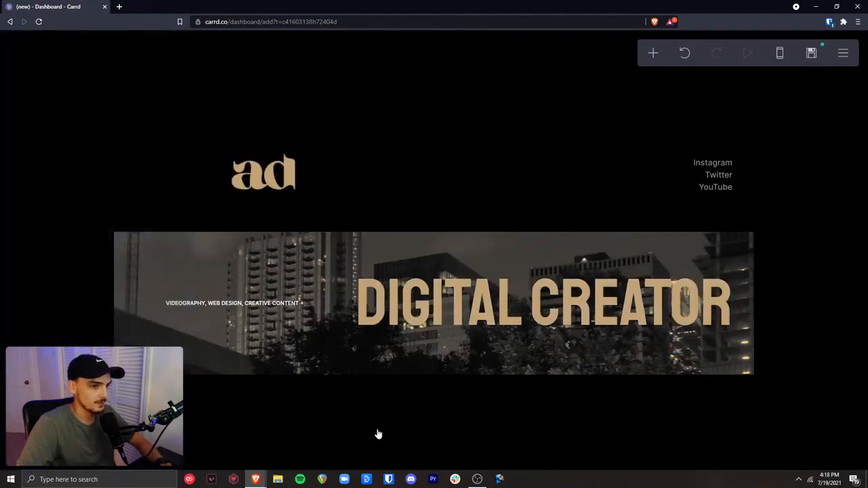
# Round the corners of the video-background container and close its settings.
pyautogui.click(151, 258)
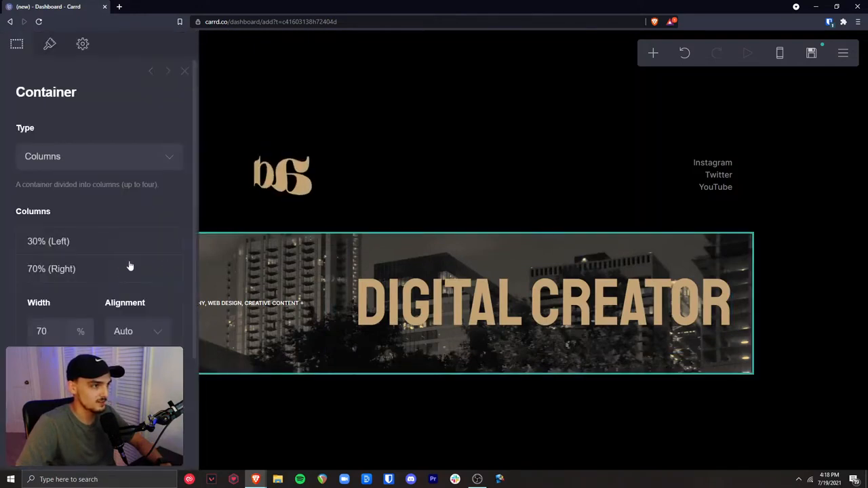
pyautogui.click(49, 44)
pyautogui.scroll(-2, 149, 217)
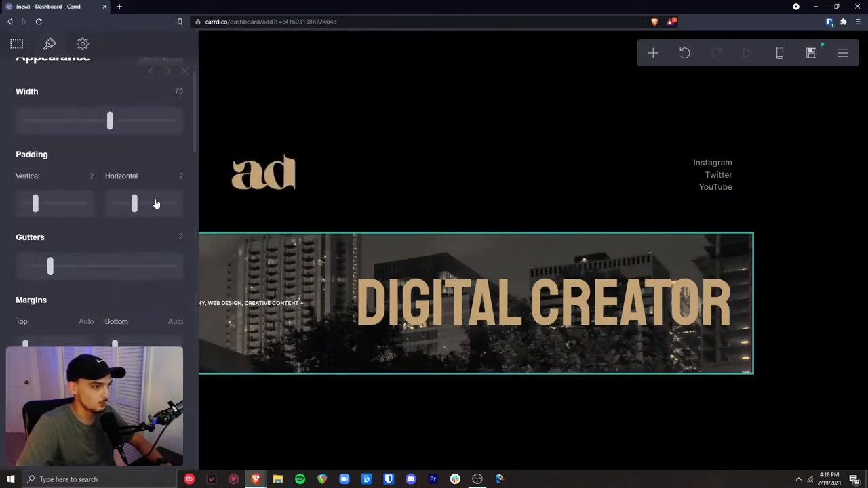
pyautogui.scroll(-1, 154, 203)
pyautogui.moveTo(25, 275); pyautogui.dragTo(69, 278)
pyautogui.press('Escape')
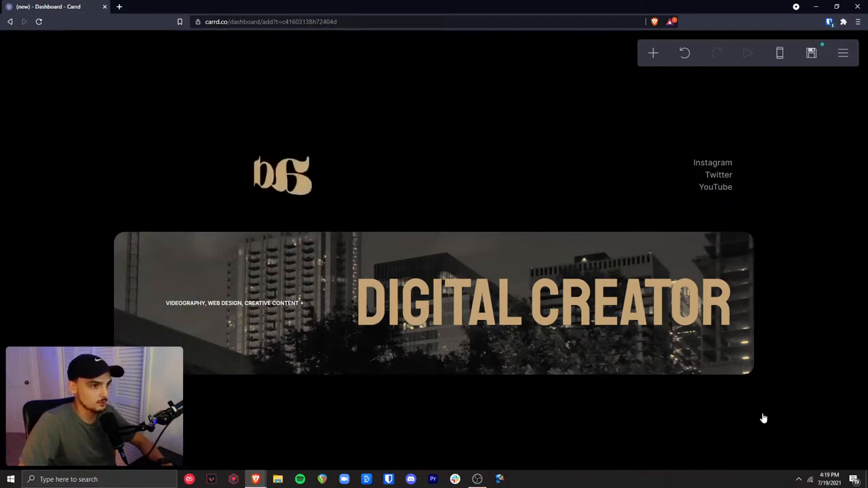
# Set the bottom margin of the logo-and-links header container to 5 and close its settings.
pyautogui.click(315, 139)
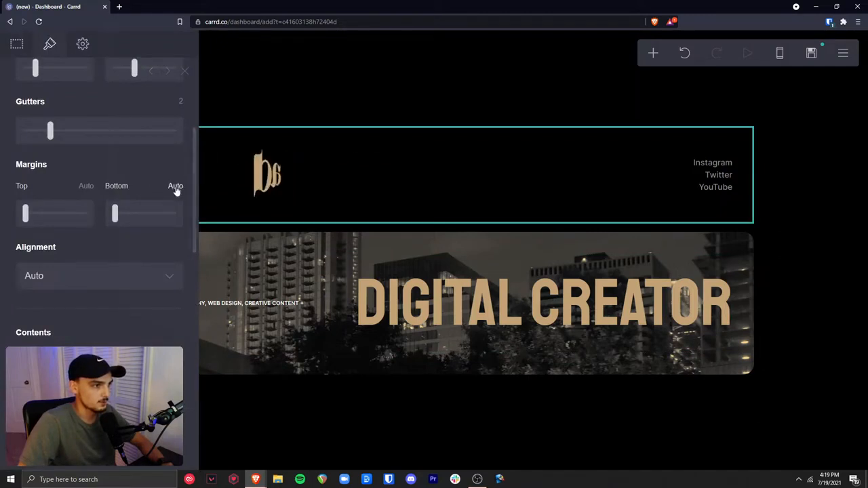
pyautogui.moveTo(193, 202); pyautogui.dragTo(194, 188)
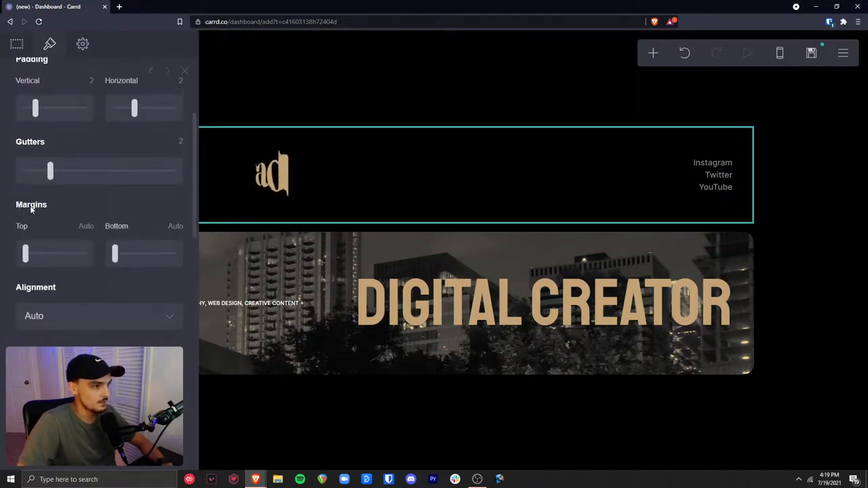
pyautogui.moveTo(115, 253); pyautogui.dragTo(140, 255)
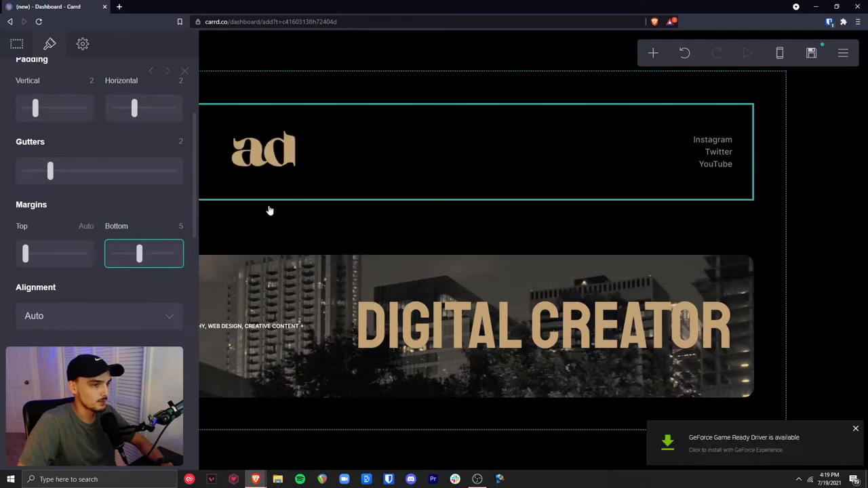
pyautogui.click(246, 304)
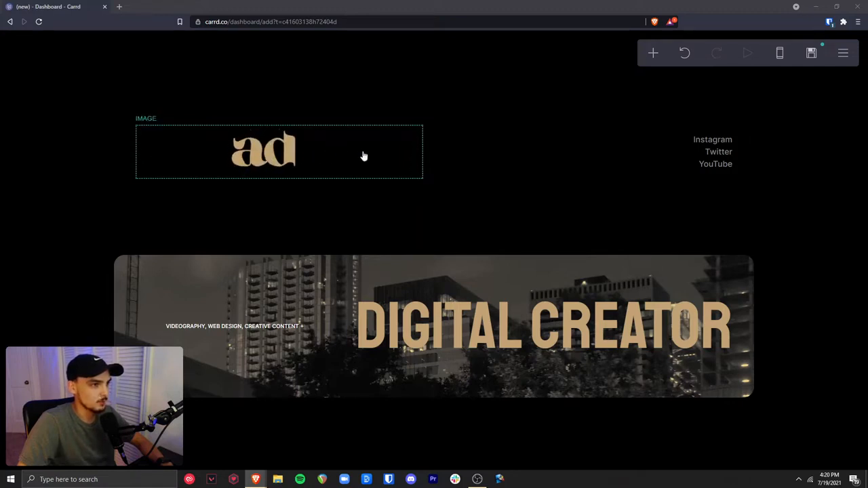
# Check the horizontal content alignment options of the logo-and-links header container, keep Left and close its settings.
pyautogui.click(360, 117)
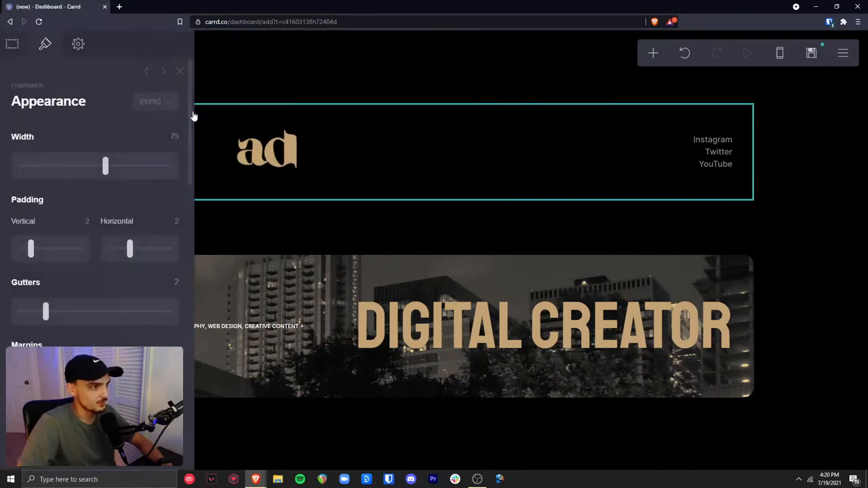
pyautogui.scroll(-5, 188, 246)
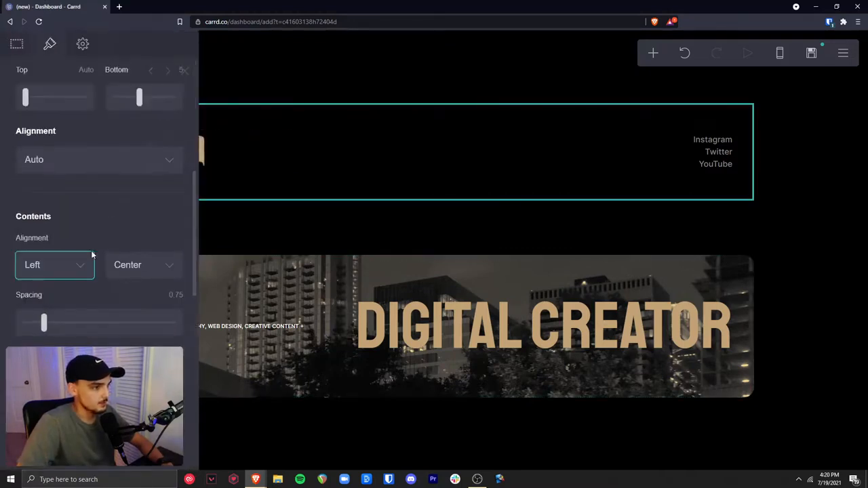
pyautogui.click(40, 267)
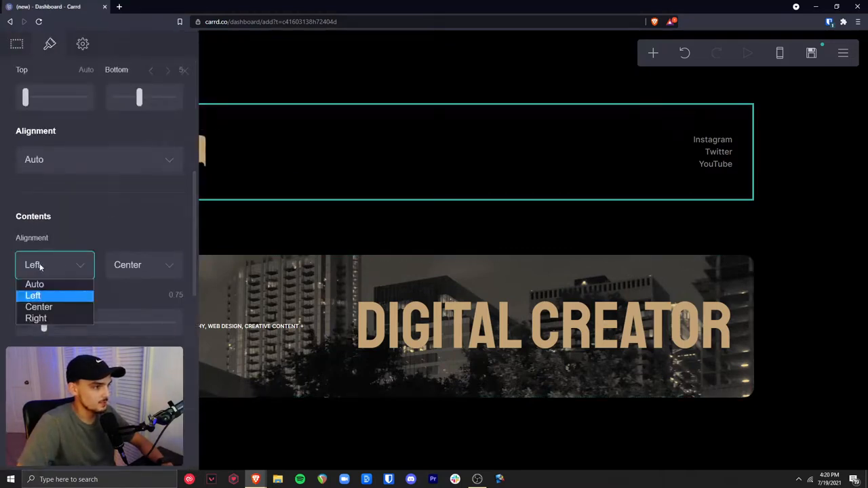
pyautogui.click(31, 265)
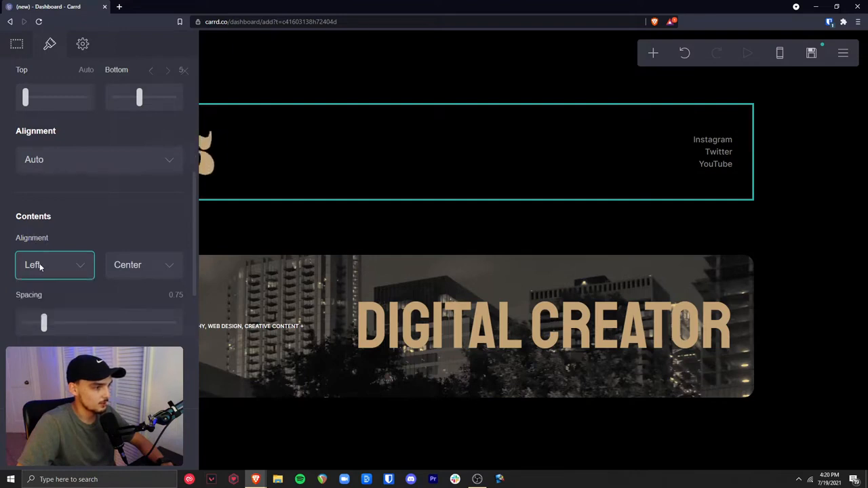
pyautogui.click(252, 219)
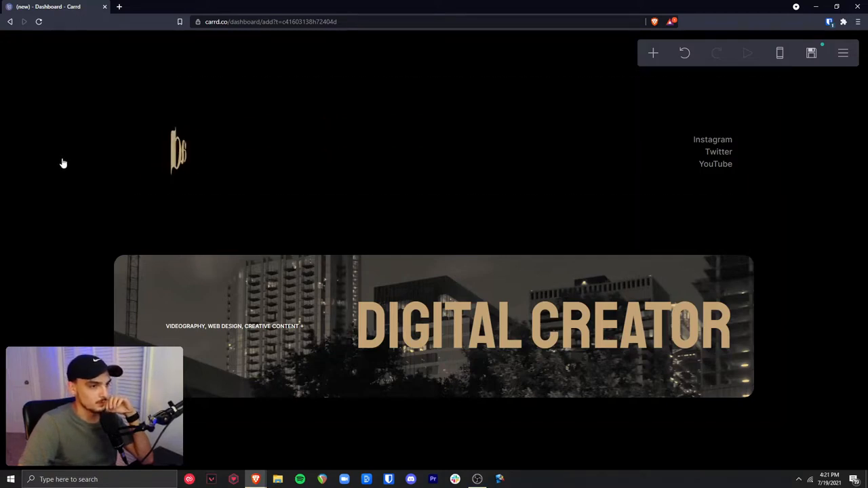
# Switch the social-links text alignment to Auto, return it to Right and close the text settings.
pyautogui.click(697, 157)
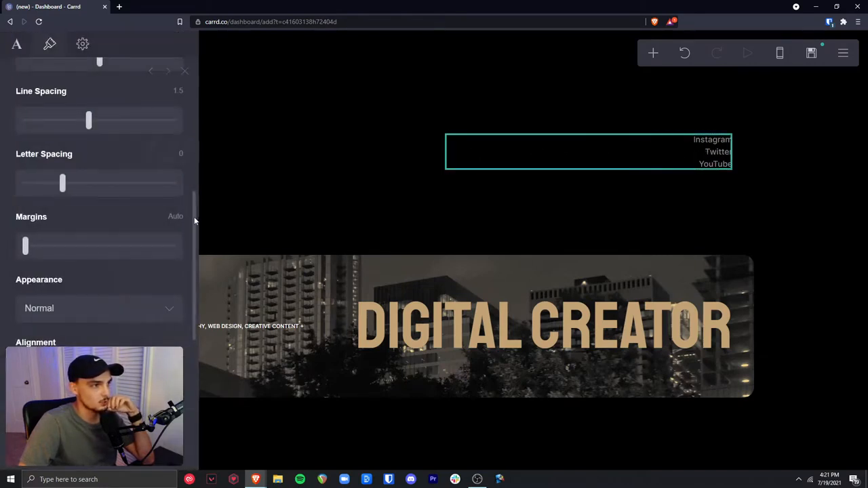
pyautogui.scroll(1, 196, 218)
pyautogui.scroll(-3, 196, 219)
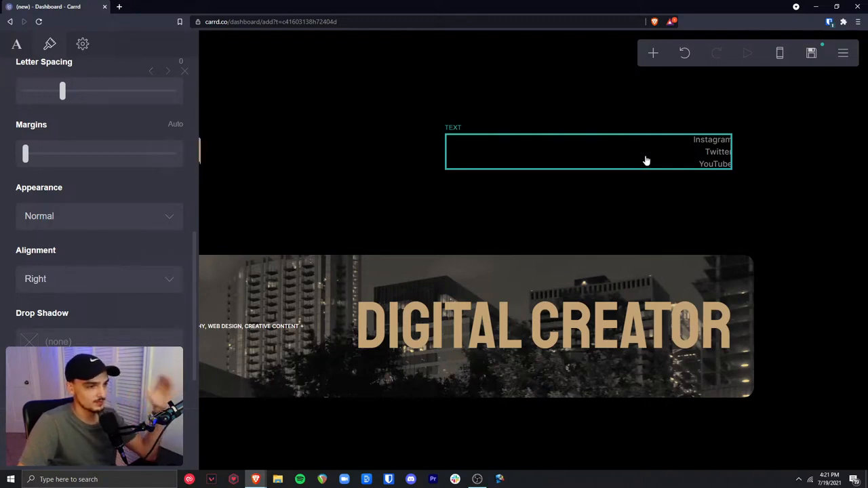
pyautogui.click(123, 285)
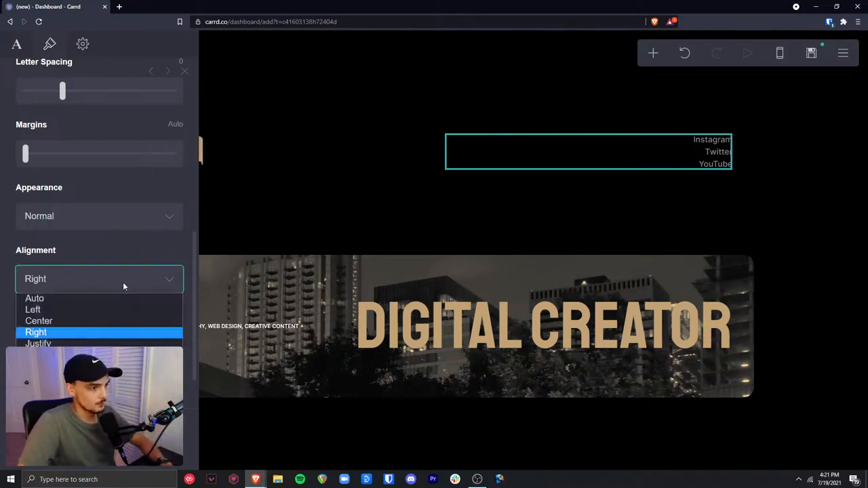
pyautogui.click(109, 298)
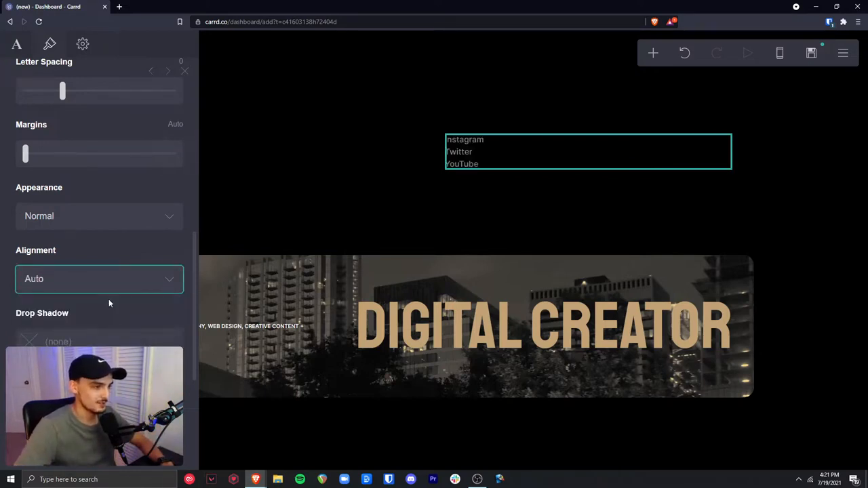
pyautogui.click(106, 280)
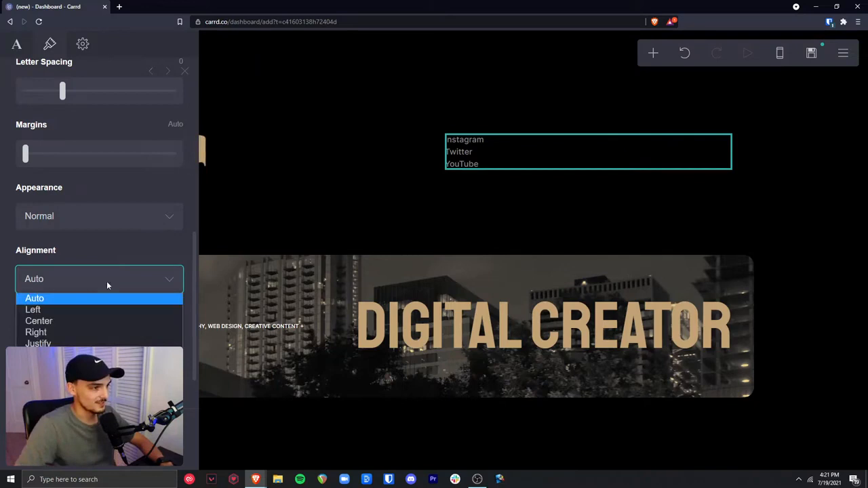
pyautogui.click(78, 332)
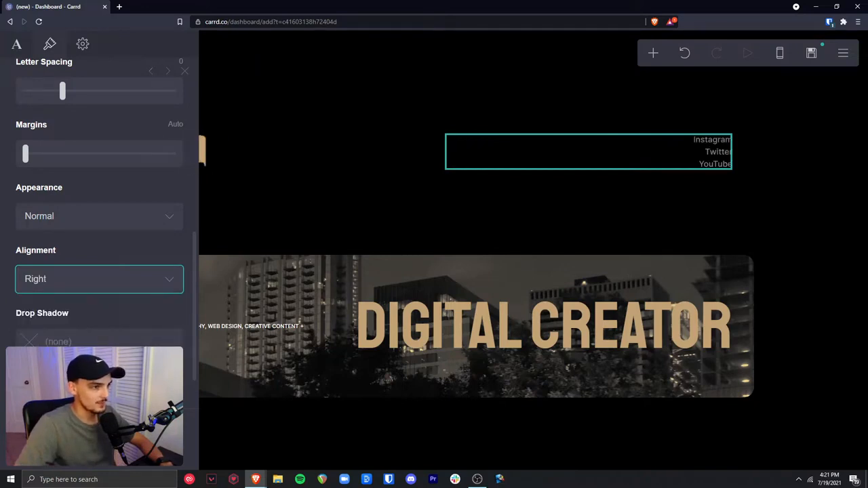
pyautogui.click(762, 242)
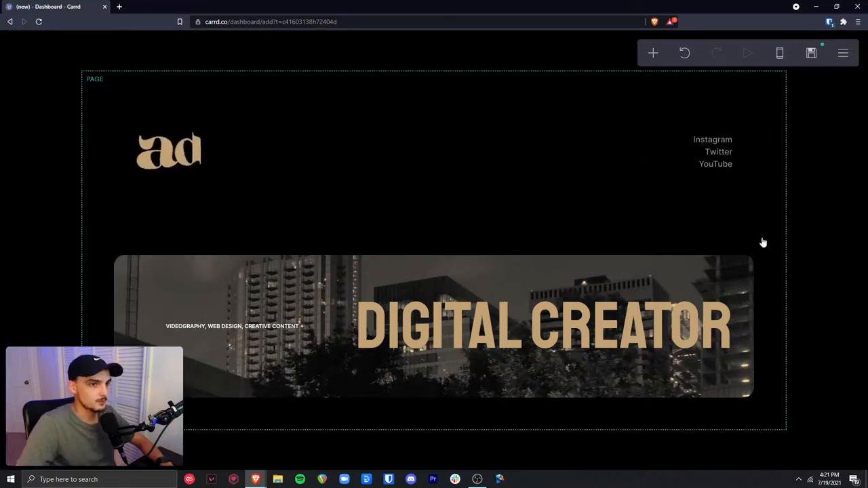
pyautogui.click(711, 146)
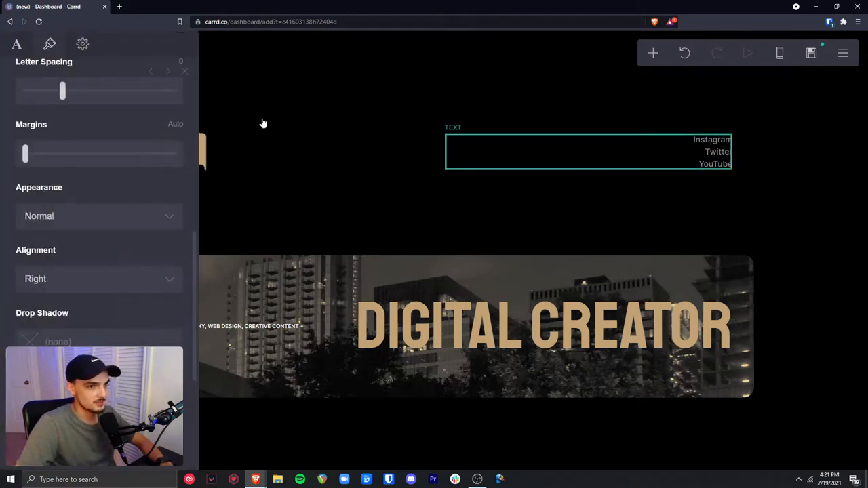
pyautogui.click(13, 46)
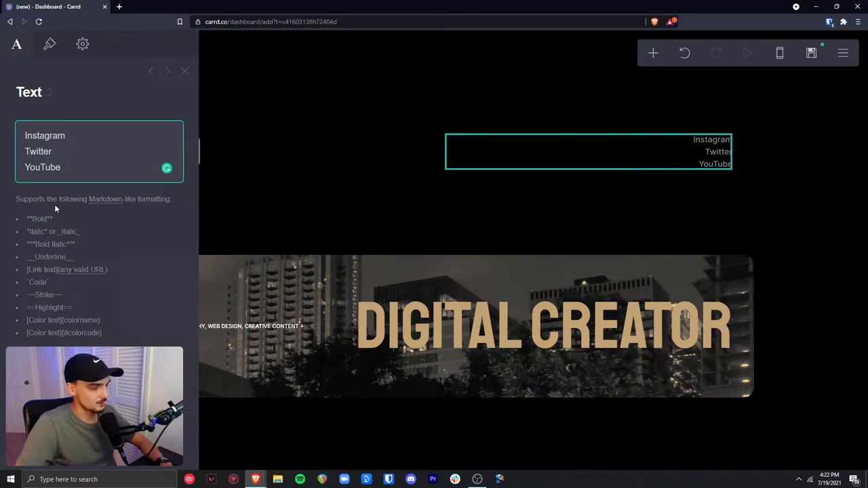
pyautogui.click(48, 248)
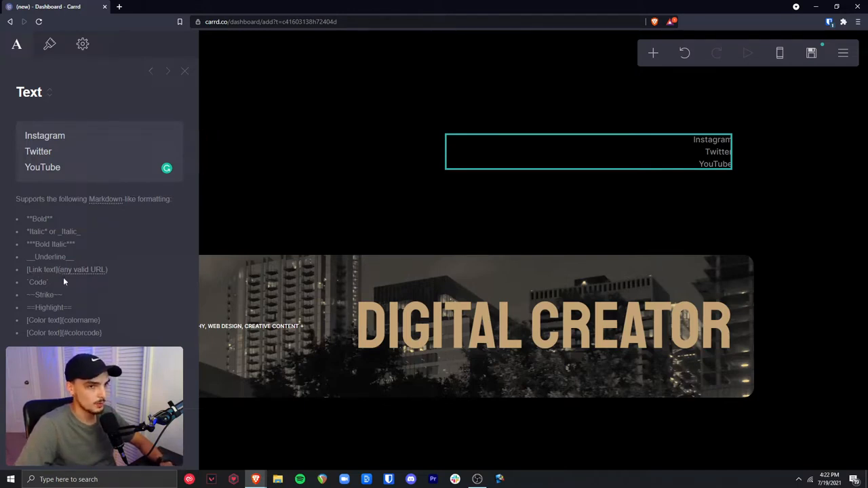
pyautogui.click(25, 135)
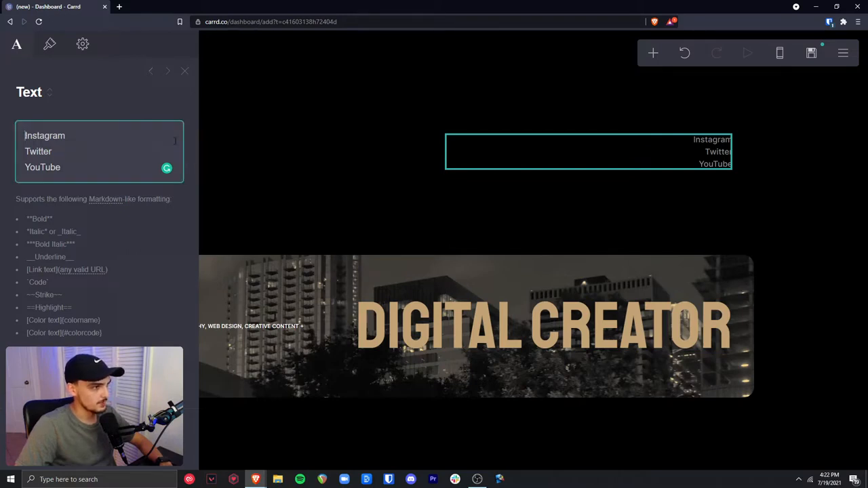
pyautogui.write('[Instagram')
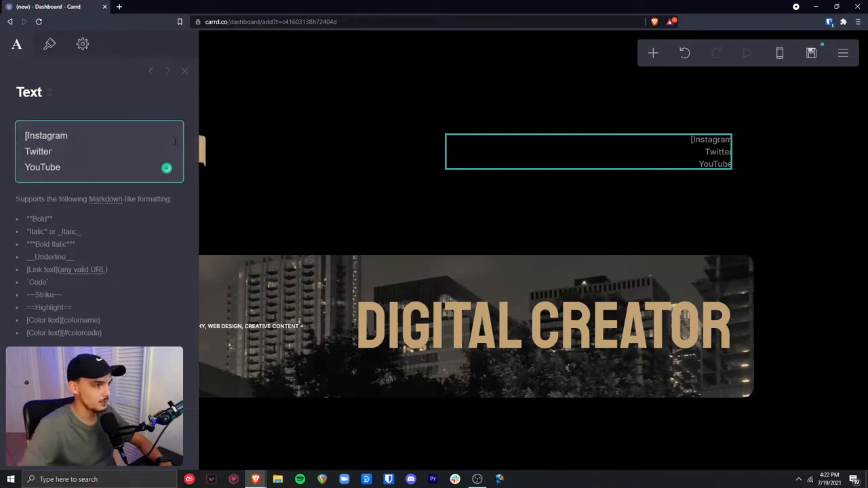
pyautogui.write(']')
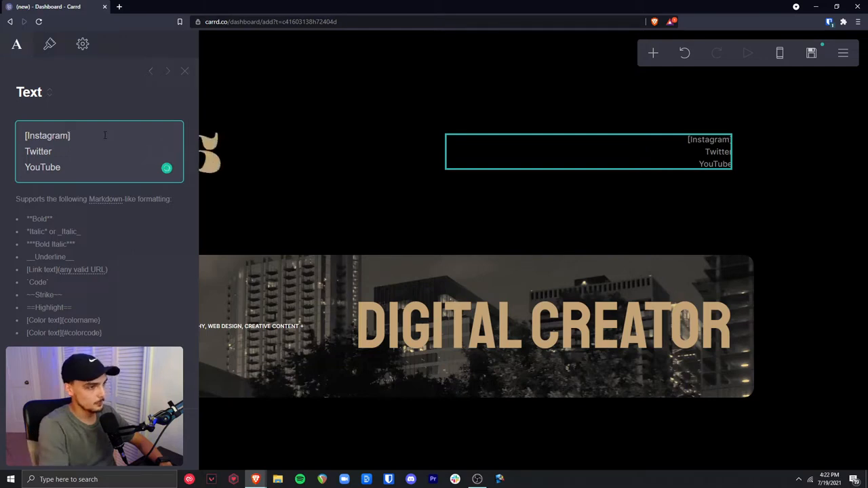
pyautogui.write('(ht')
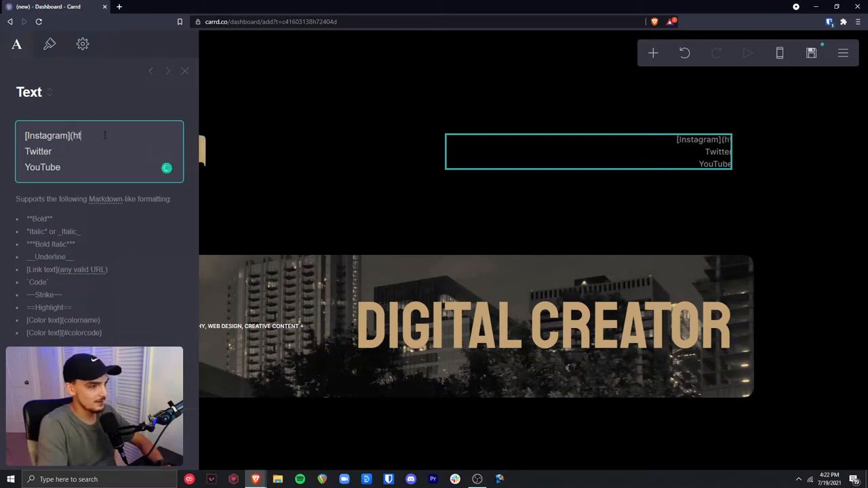
pyautogui.write('tps://instagr')
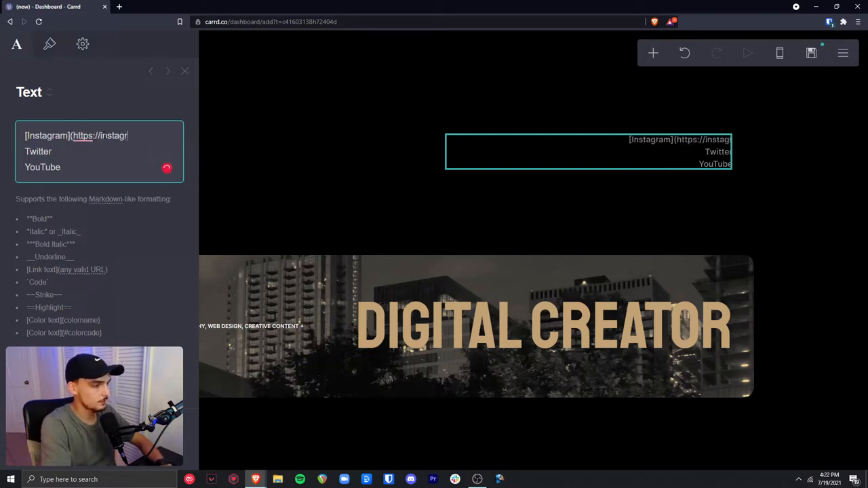
pyautogui.write('am.com/thirty)')
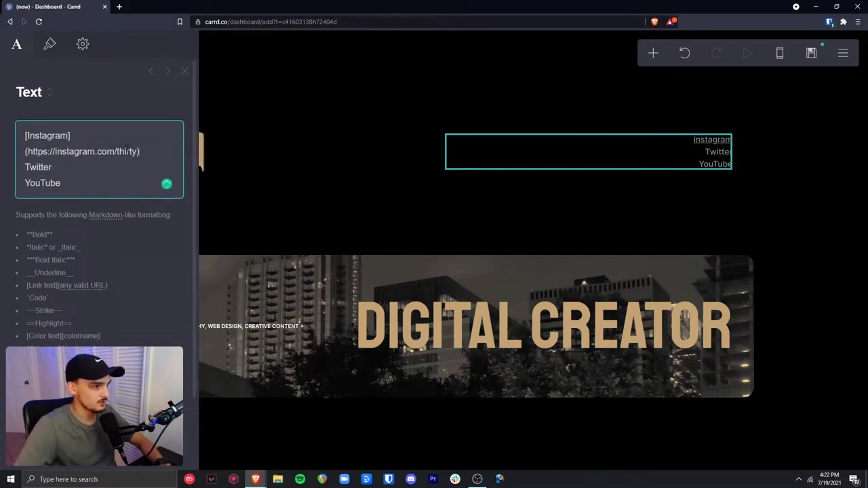
pyautogui.press('BackSpace')
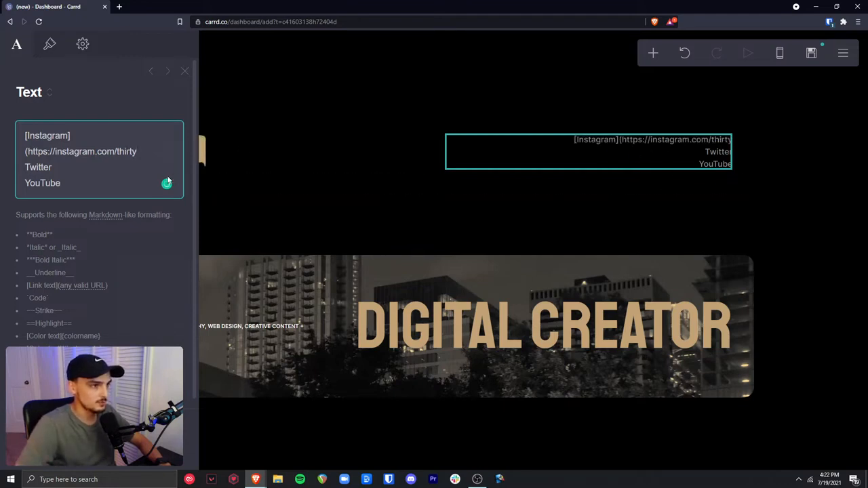
pyautogui.write(')')
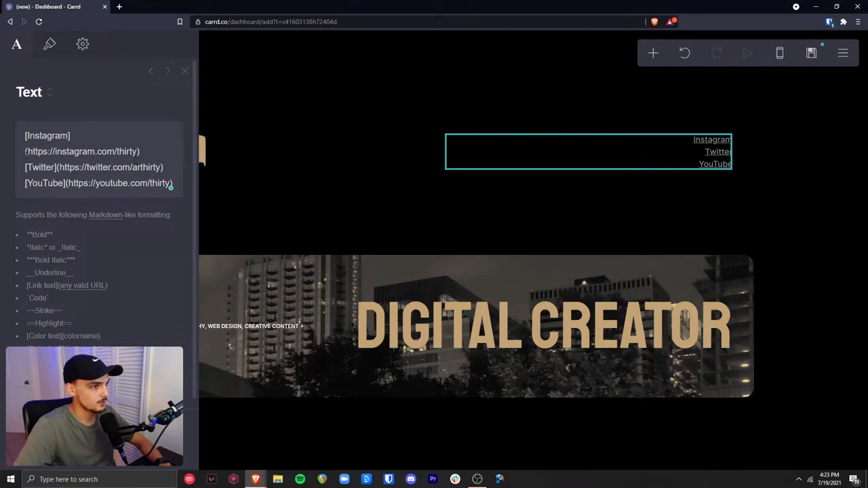
# Try to join the Instagram link's label and URL on one line, restore its closing bracket and close the text settings.
pyautogui.click(26, 151)
pyautogui.press('BackSpace')
pyautogui.press('BackSpace')
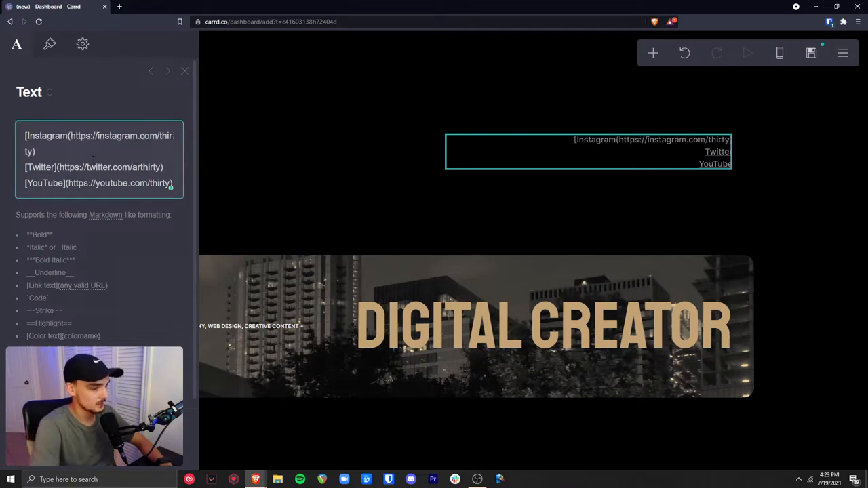
pyautogui.write(']')
pyautogui.press('Return')
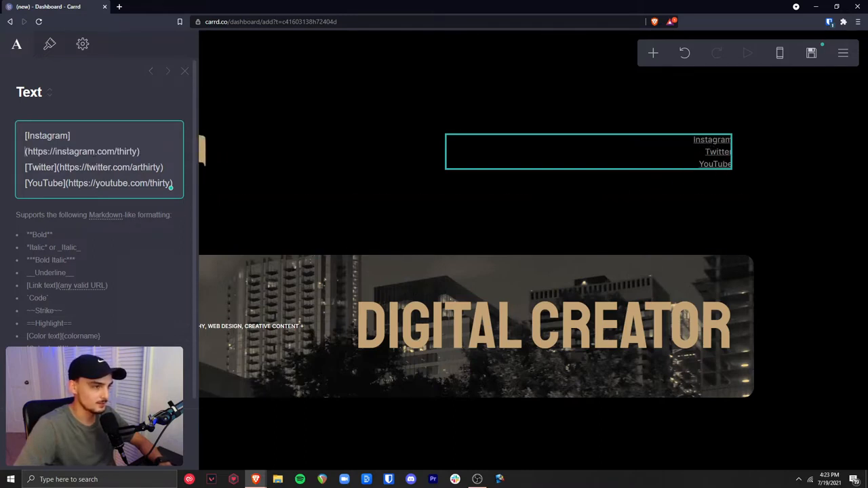
pyautogui.click(64, 439)
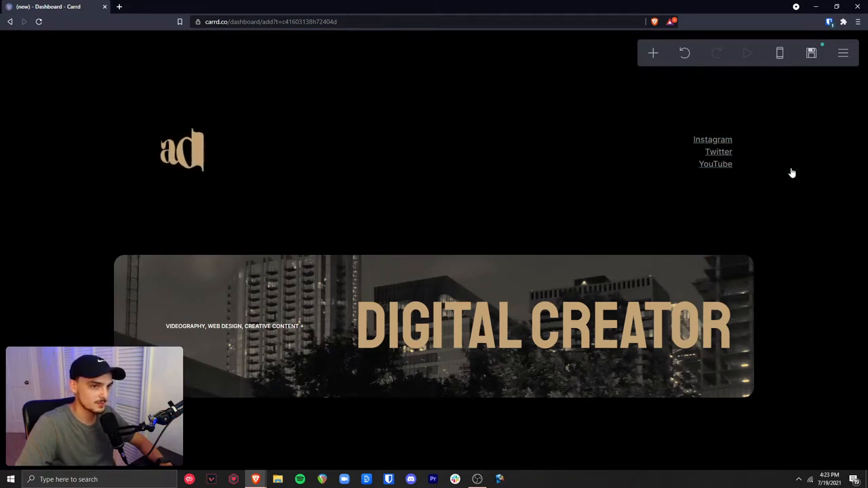
# Set the link style of the header's social-links text to Plain.
pyautogui.click(713, 148)
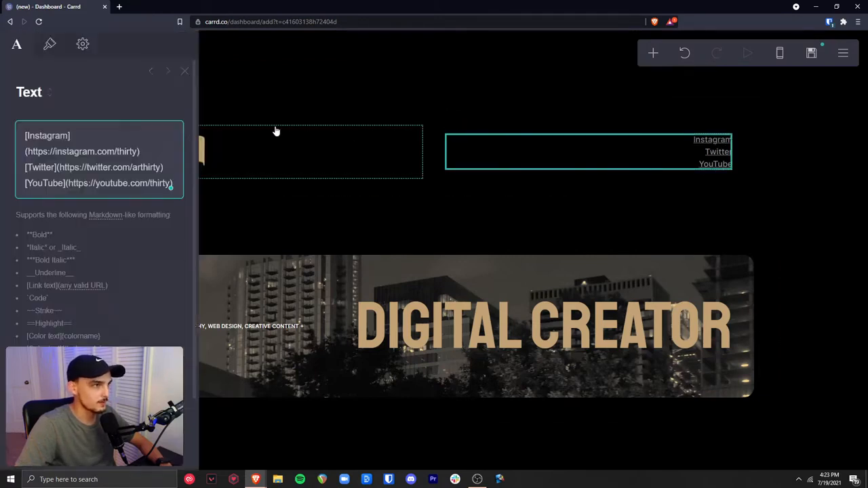
pyautogui.click(52, 53)
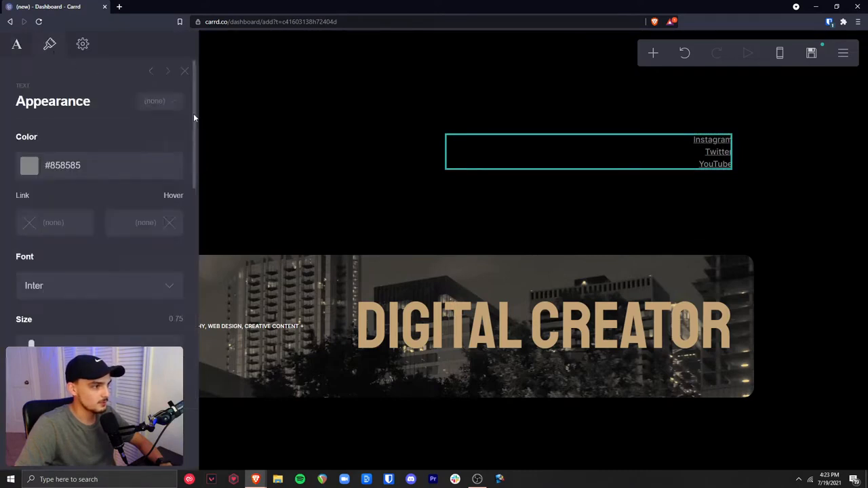
pyautogui.moveTo(193, 113); pyautogui.dragTo(184, 298)
pyautogui.click(71, 309)
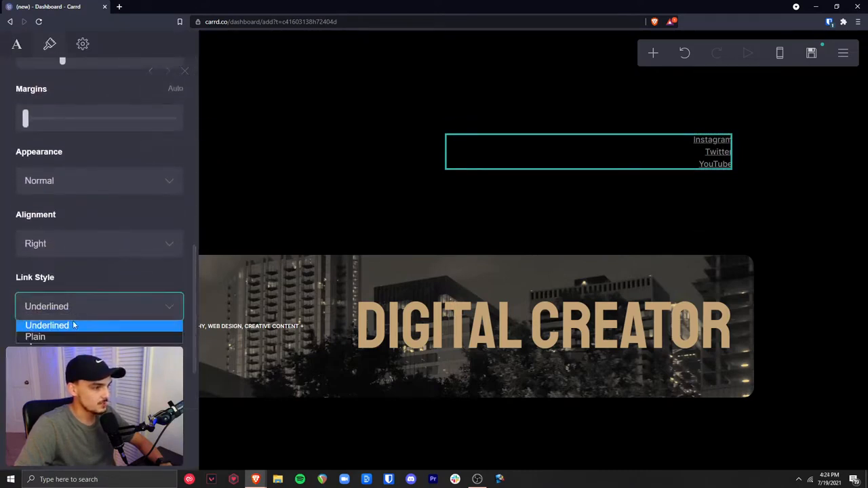
pyautogui.click(73, 338)
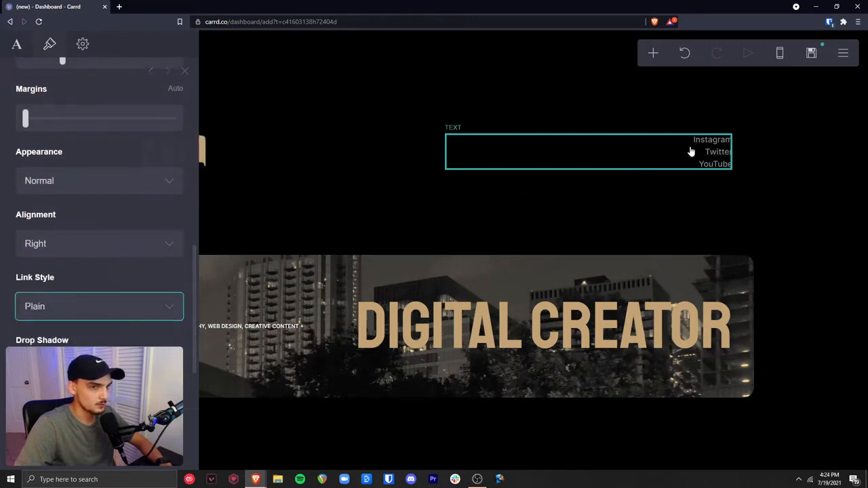
# Copy the "Digital Creator" text's color #C2A275 and apply it as the social links' hover color.
pyautogui.moveTo(198, 294); pyautogui.dragTo(199, 132)
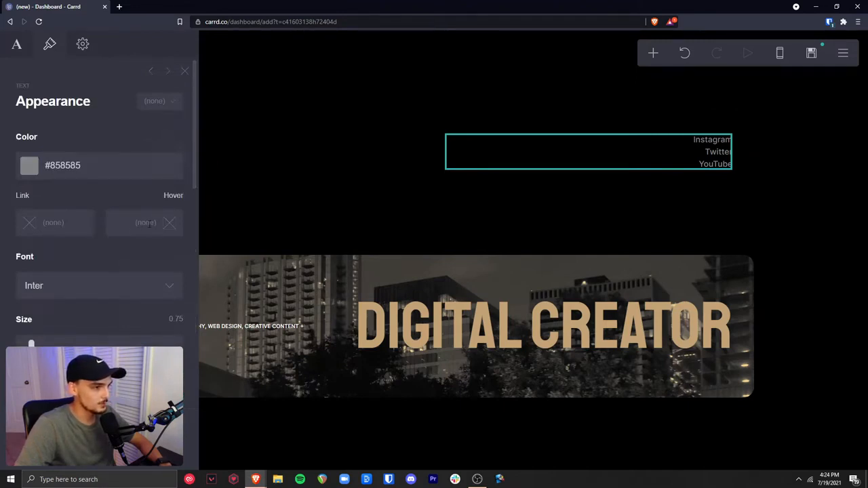
pyautogui.click(495, 339)
pyautogui.click(84, 170)
pyautogui.hotkey('ctrl', 'c')
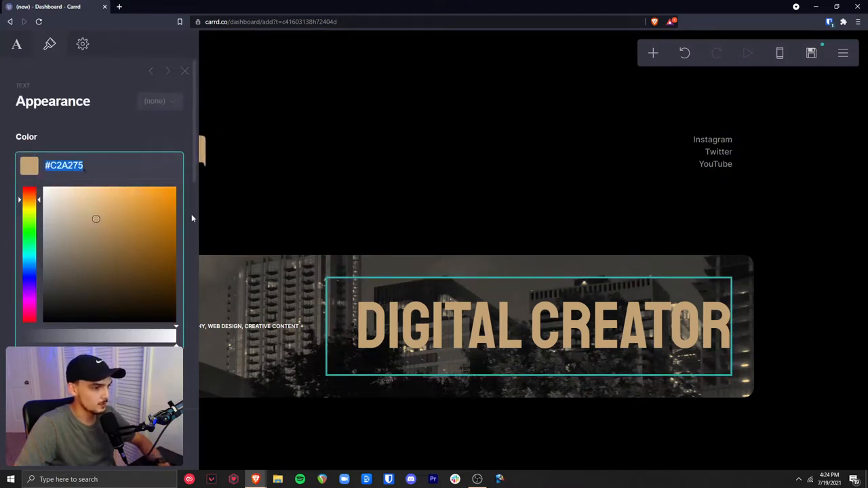
pyautogui.click(715, 154)
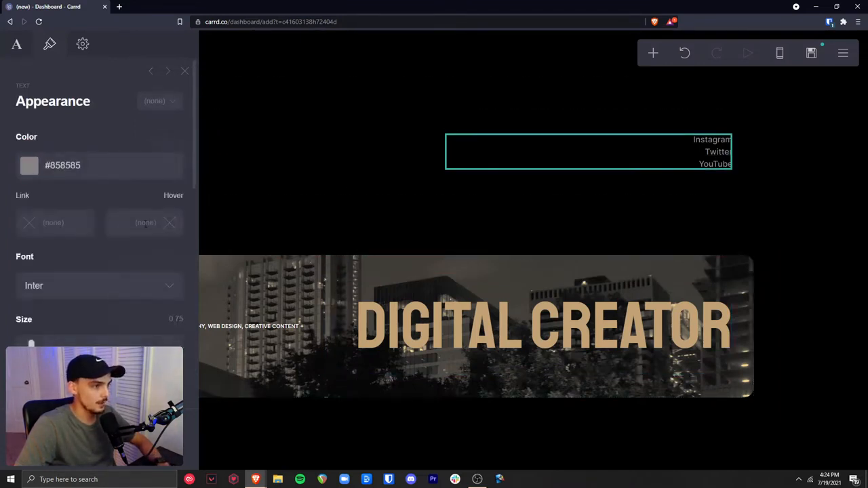
pyautogui.click(143, 219)
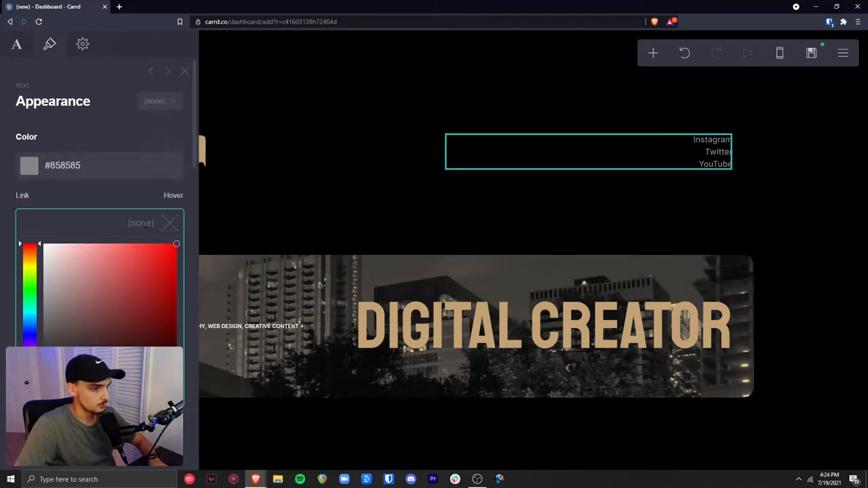
pyautogui.hotkey('ctrl', 'v')
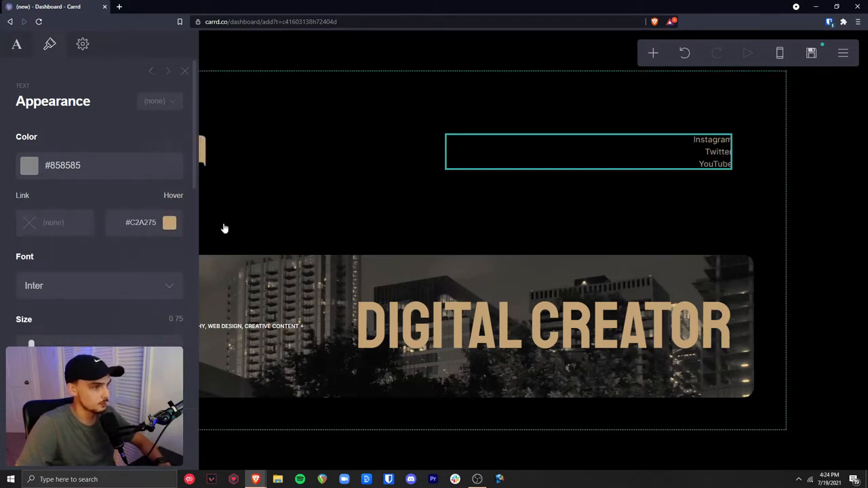
# Add a new container below the video hero and set its type to Columns with two 50% columns.
pyautogui.click(835, 261)
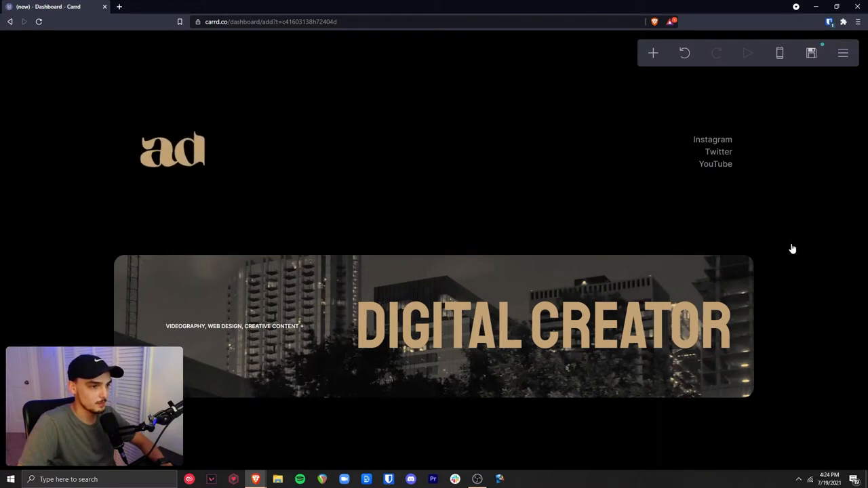
pyautogui.click(653, 55)
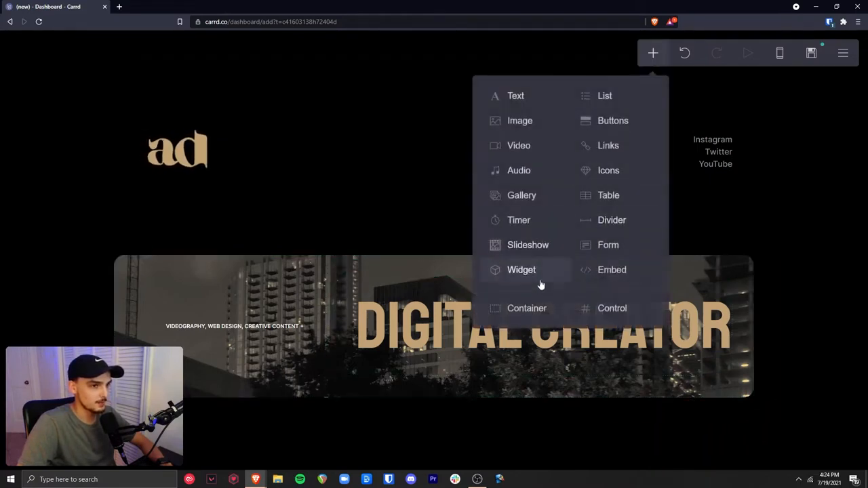
pyautogui.click(527, 308)
pyautogui.scroll(-2, 85, 137)
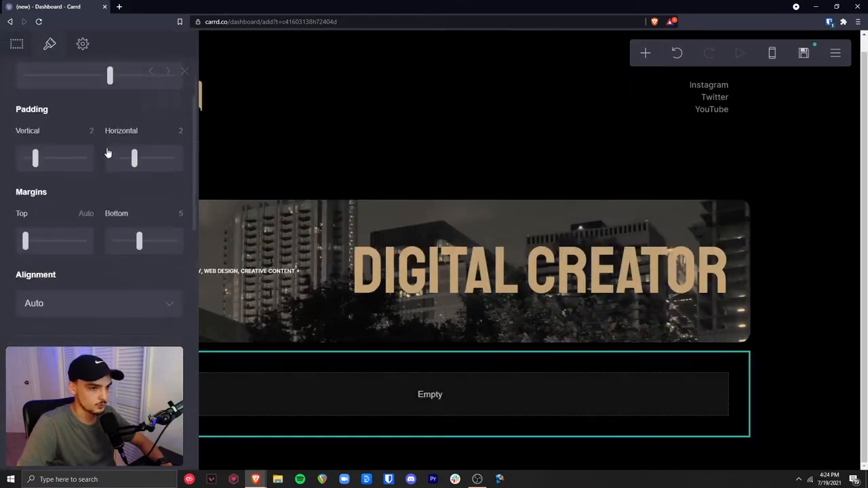
pyautogui.scroll(2, 85, 138)
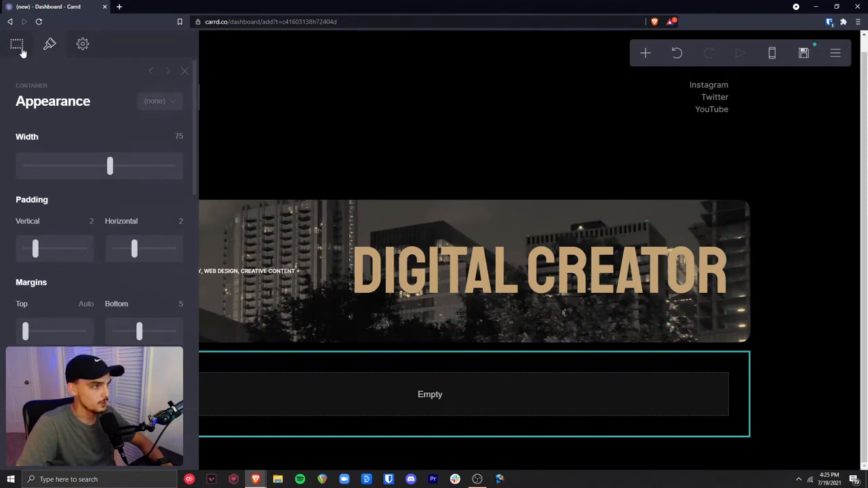
pyautogui.click(19, 48)
pyautogui.click(60, 160)
pyautogui.click(57, 189)
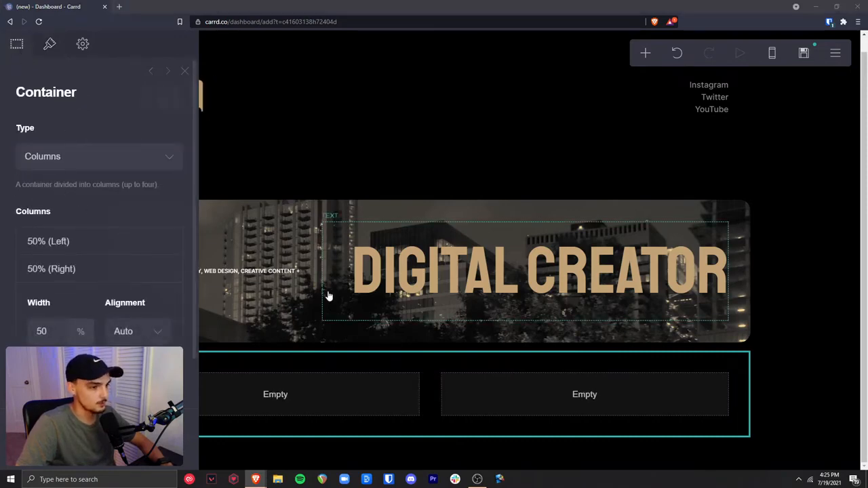
pyautogui.scroll(-1, 78, 282)
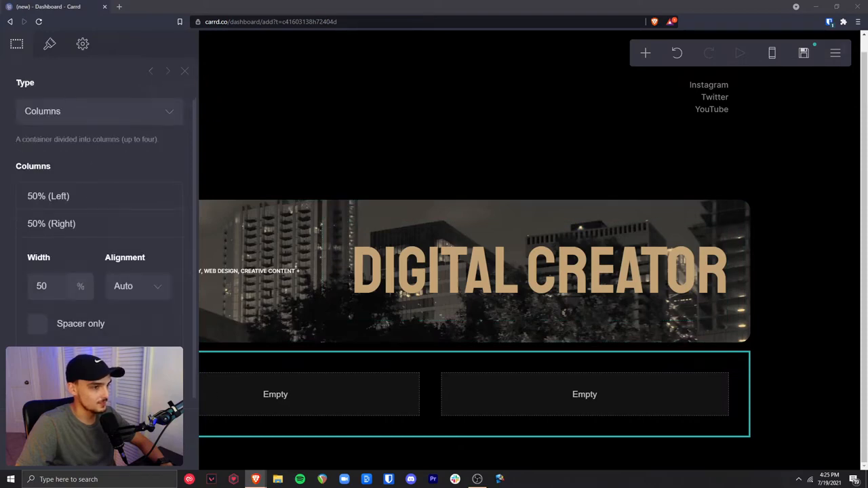
pyautogui.click(206, 368)
pyautogui.click(189, 368)
# Add an image to the new container's first column, upload ad-photo, and crop it to the full-width upper part of the portrait.
pyautogui.click(645, 52)
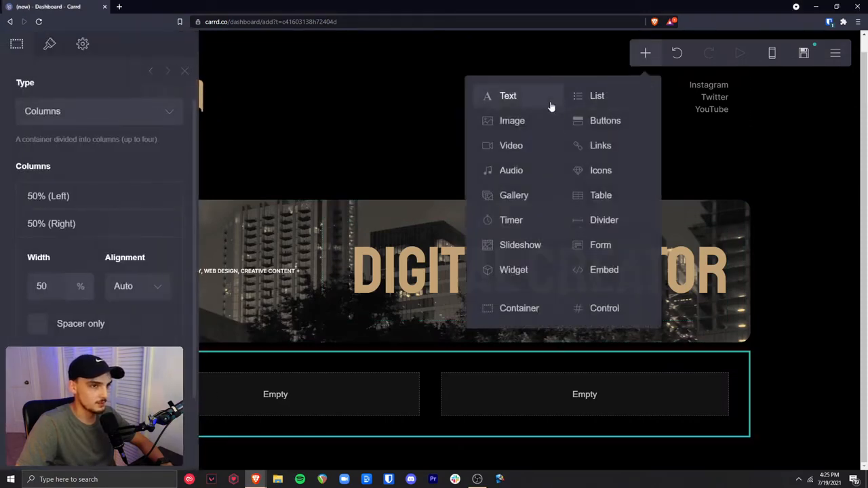
pyautogui.click(520, 129)
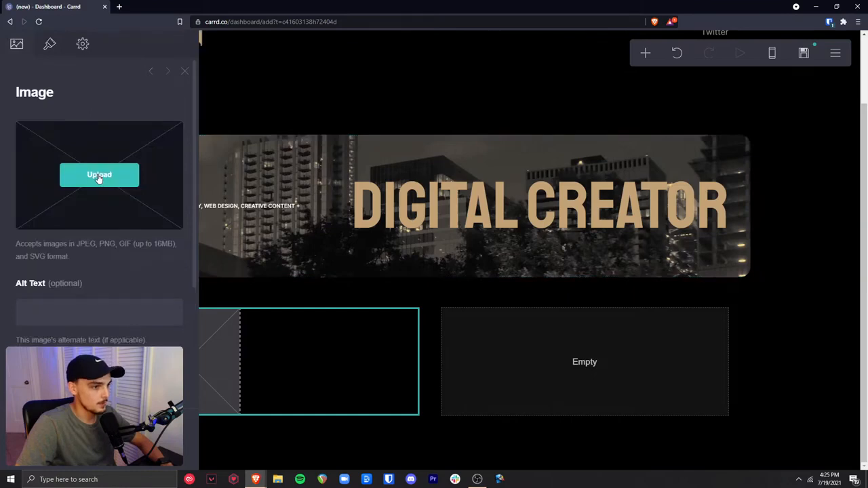
pyautogui.click(99, 176)
pyautogui.click(133, 65)
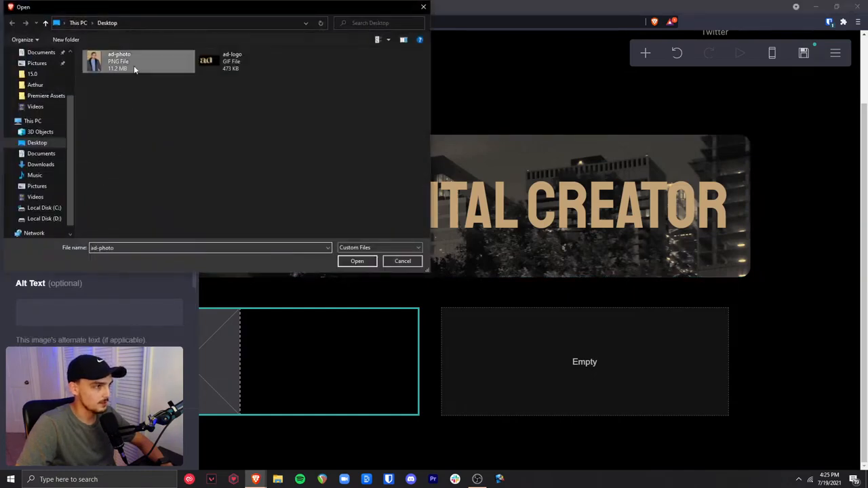
pyautogui.click(367, 262)
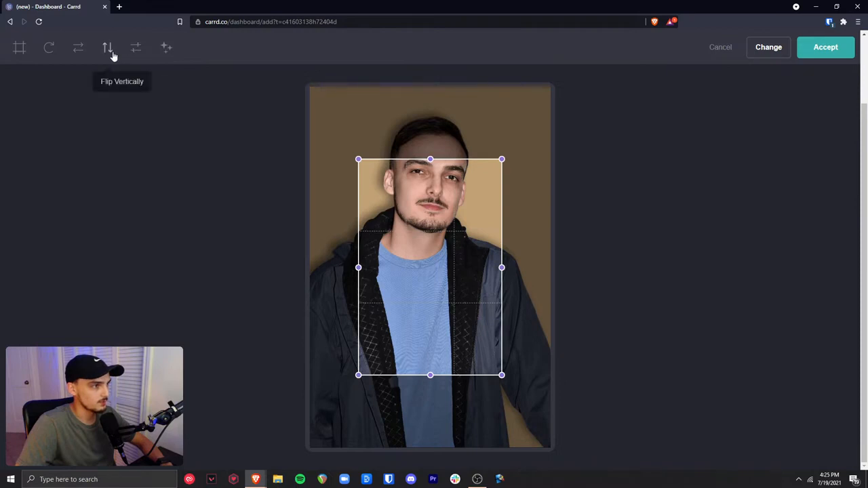
pyautogui.moveTo(488, 339); pyautogui.dragTo(559, 333)
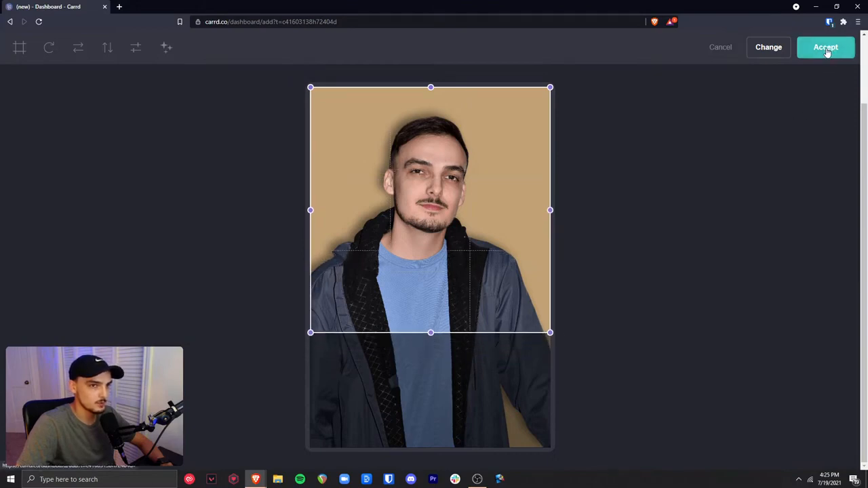
pyautogui.click(825, 49)
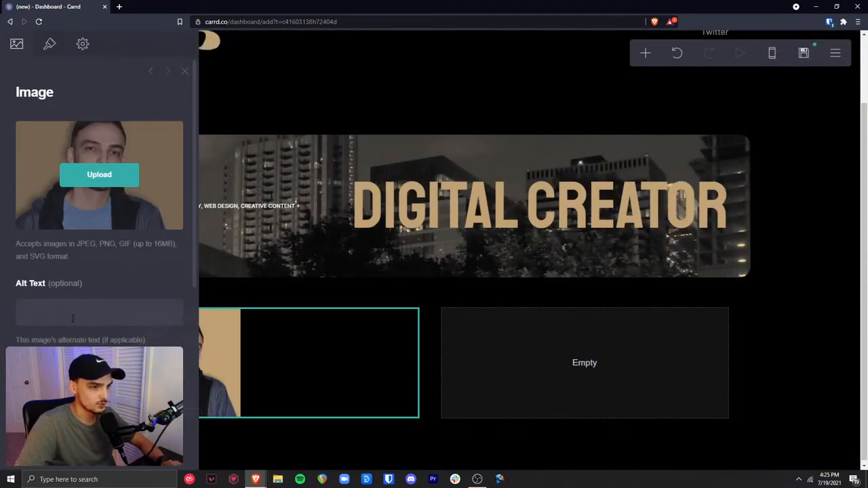
# Set the portrait image's width to Max and its corner rounding to 1.
pyautogui.click(168, 72)
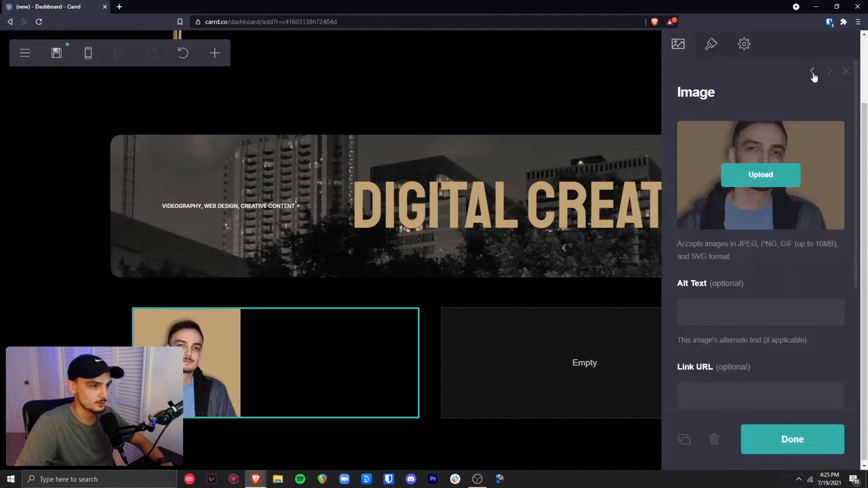
pyautogui.click(711, 48)
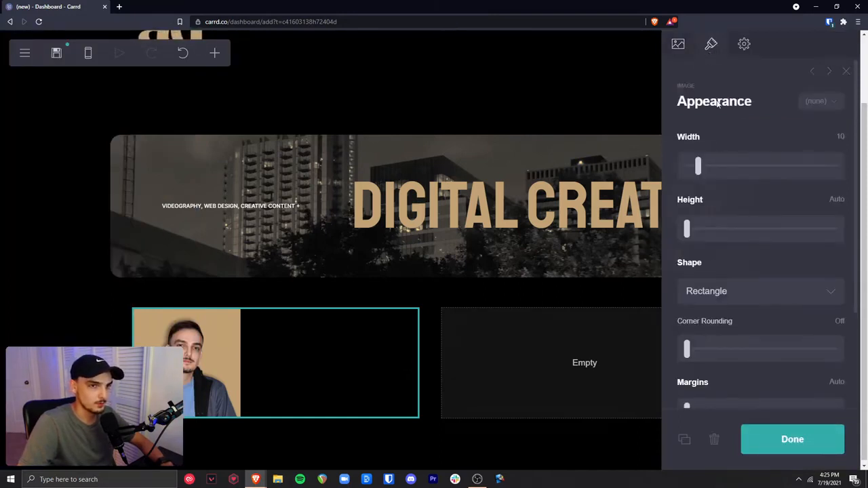
pyautogui.moveTo(697, 168); pyautogui.dragTo(811, 173)
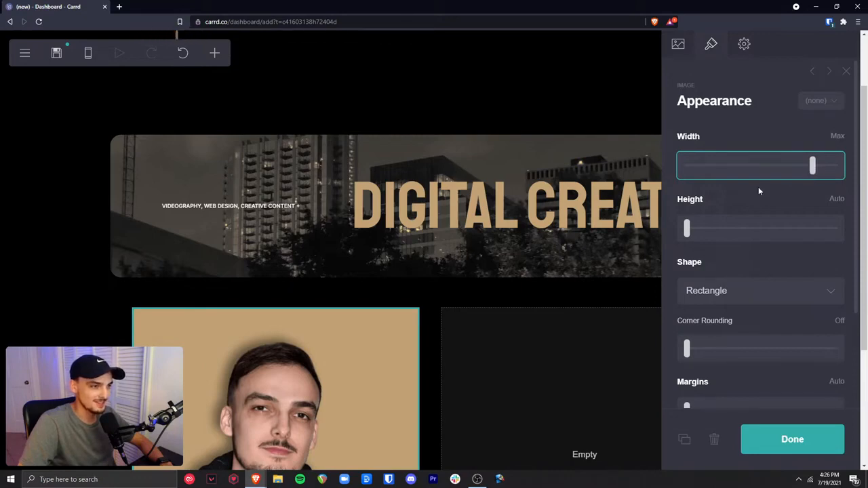
pyautogui.scroll(-2, 757, 187)
pyautogui.moveTo(686, 264); pyautogui.dragTo(737, 266)
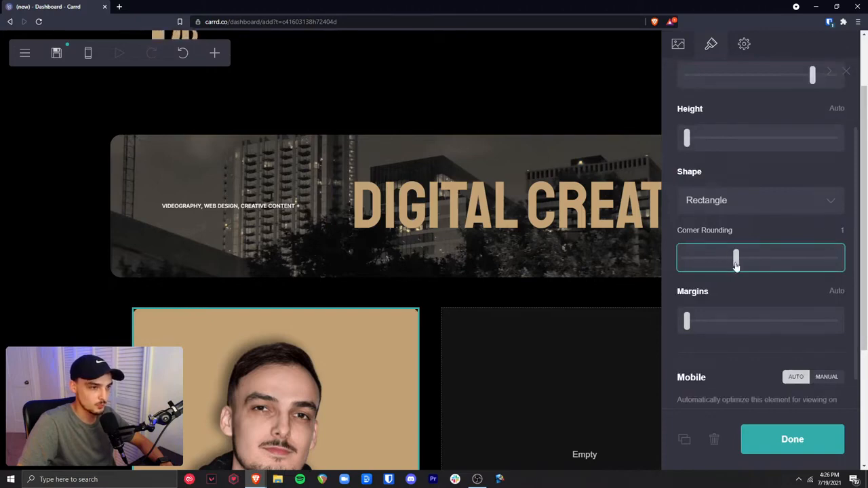
pyautogui.click(751, 440)
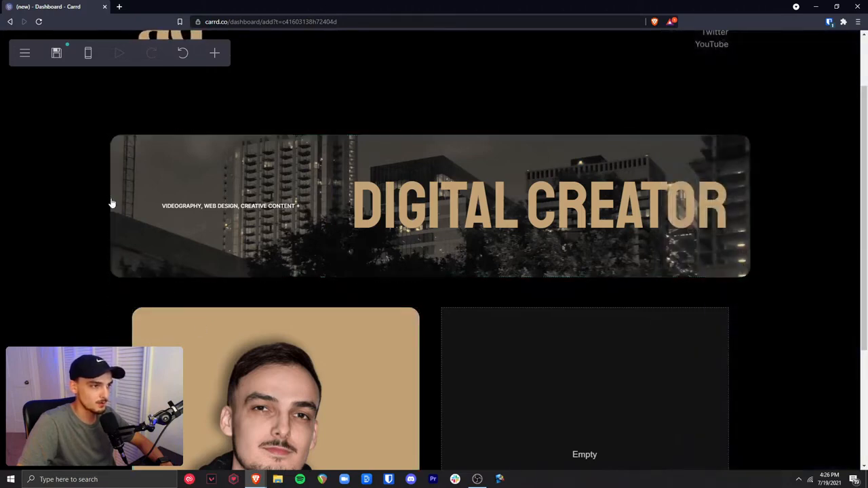
# Add a text element and move it into the empty column beside the portrait.
pyautogui.scroll(-3, 797, 324)
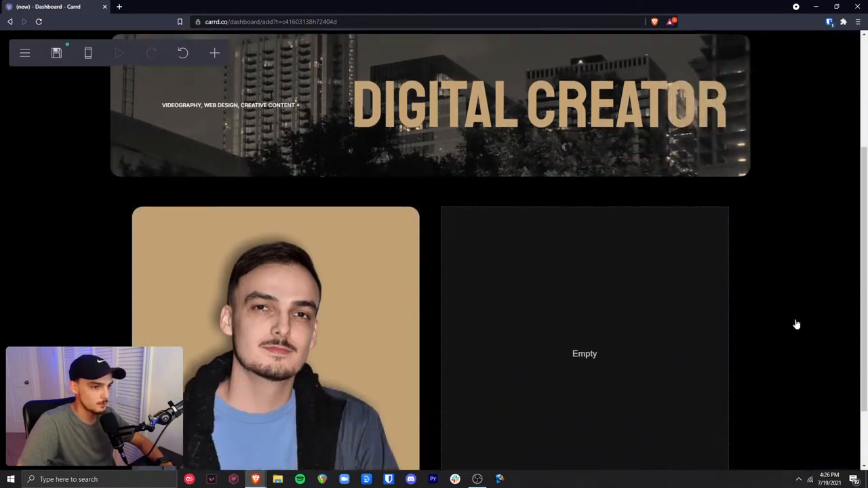
pyautogui.scroll(1, 796, 325)
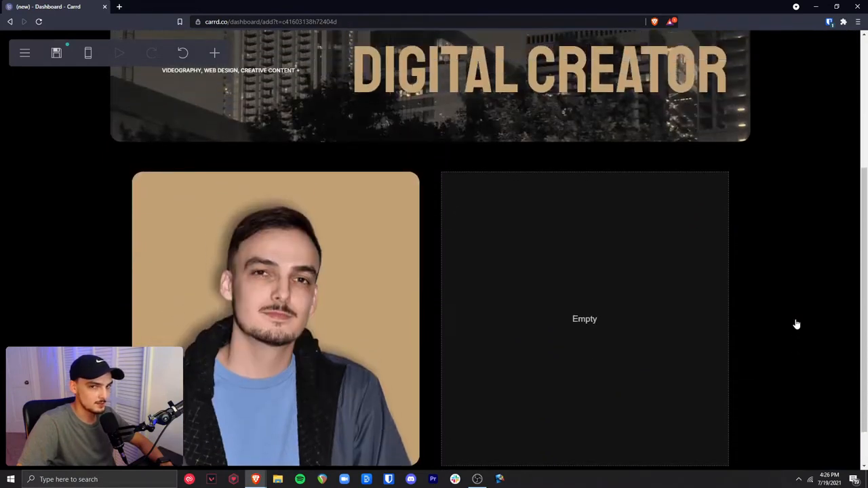
pyautogui.click(543, 307)
pyautogui.click(250, 95)
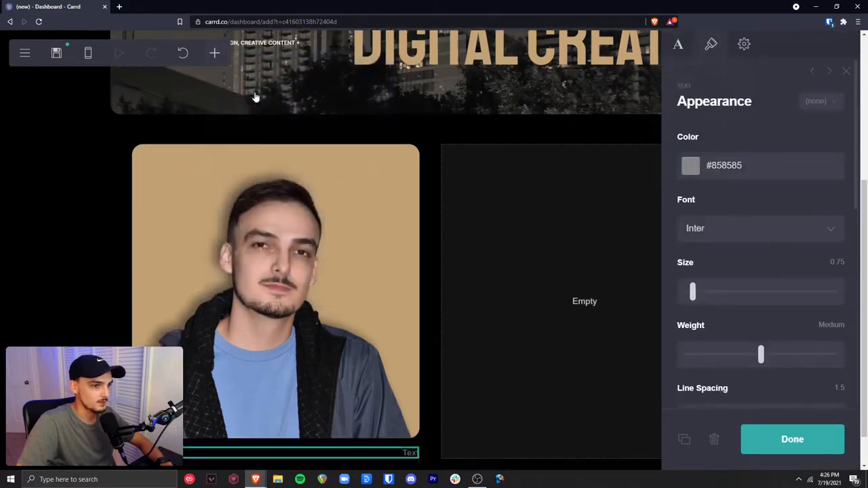
pyautogui.moveTo(420, 407); pyautogui.dragTo(594, 290)
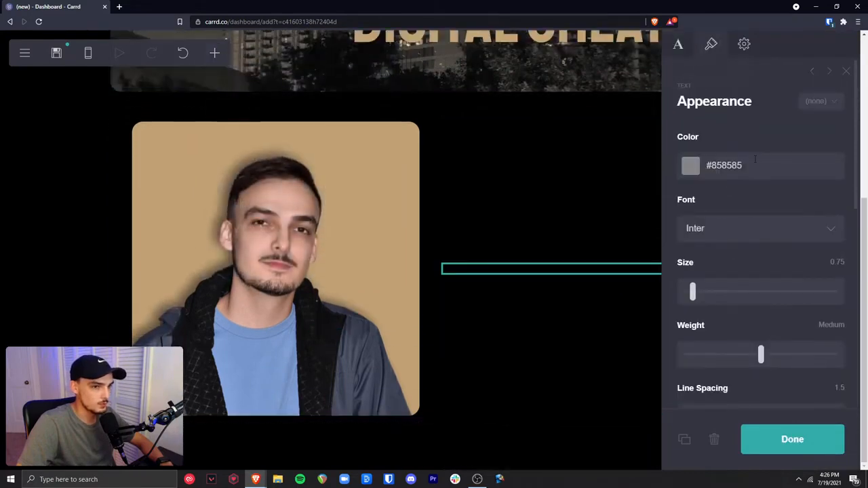
# Replace the placeholder text with a short bio about a creative living in San Antonio, Texas, whose mission is building a strong online presence.
pyautogui.click(813, 73)
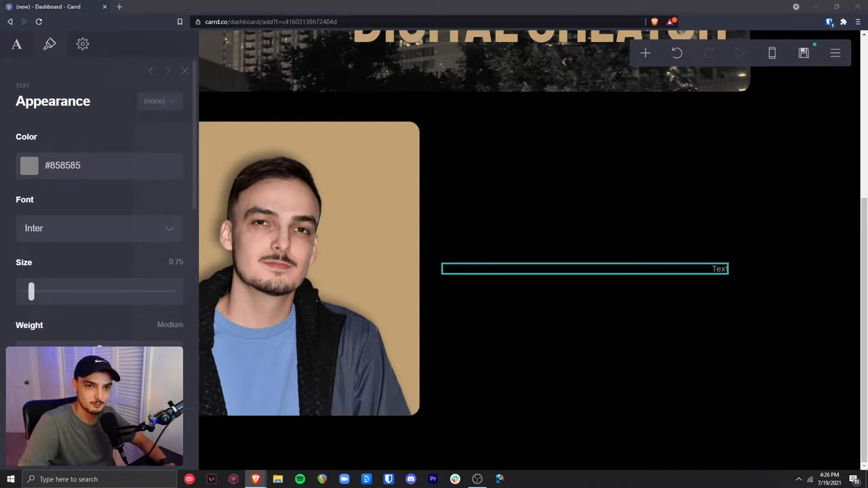
pyautogui.moveTo(49, 138); pyautogui.dragTo(2, 139)
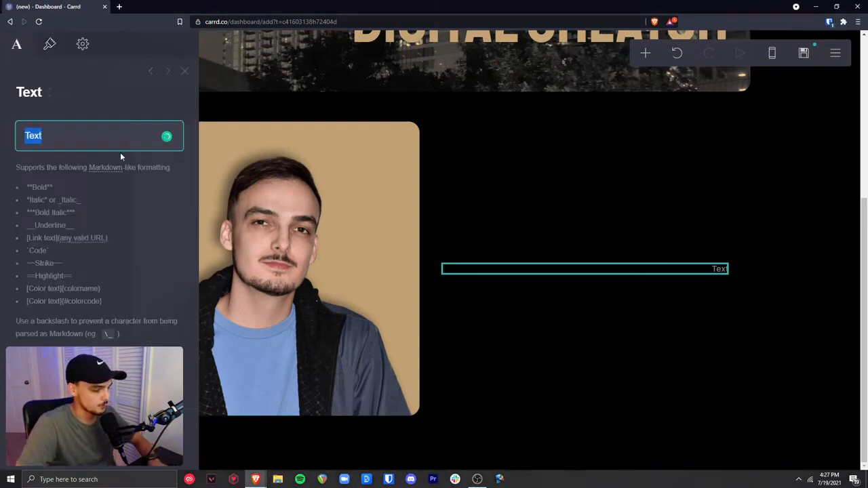
pyautogui.write("Hey, I'm Arthur. I'm a 24-year-old creative living in San Antonio, Texas. Ultimately, my mission is to build a strong online presence that might present me with exciting and unique opportunities in life. If you're reading this, I just might be doing something right.")
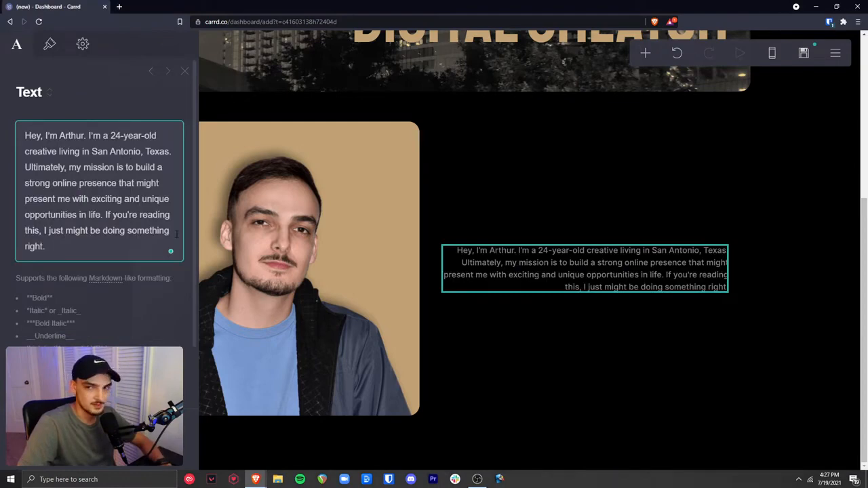
pyautogui.click(668, 396)
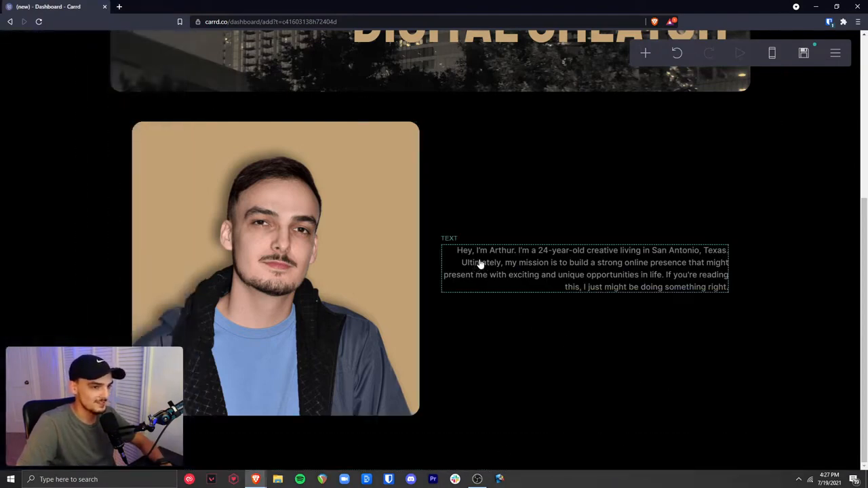
# Set the bio text's alignment to Left and close its settings.
pyautogui.click(670, 285)
pyautogui.click(47, 45)
pyautogui.scroll(-5, 105, 197)
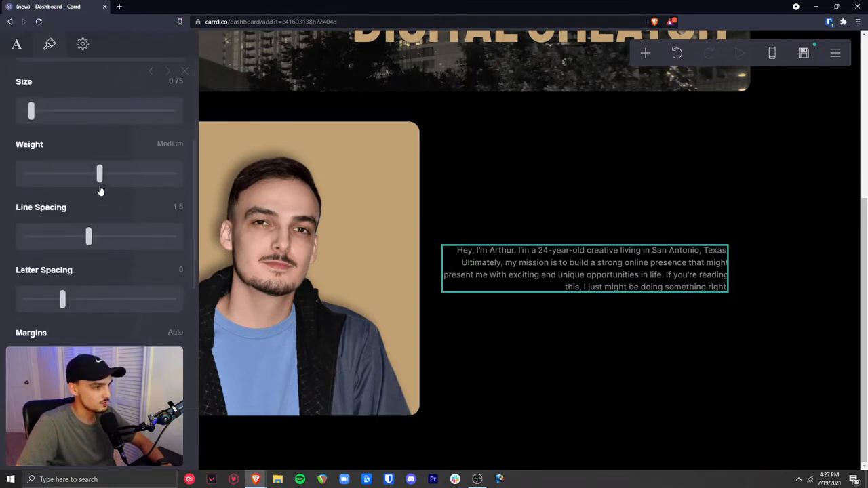
pyautogui.scroll(-1, 102, 200)
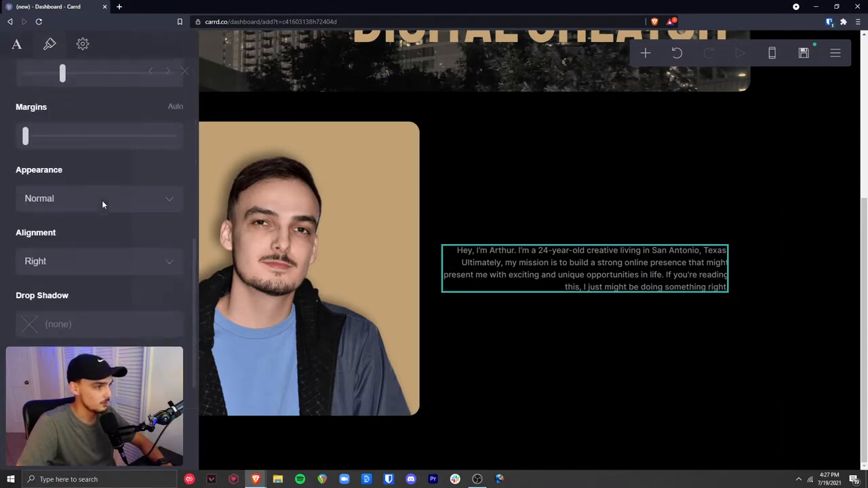
pyautogui.click(90, 263)
pyautogui.click(85, 293)
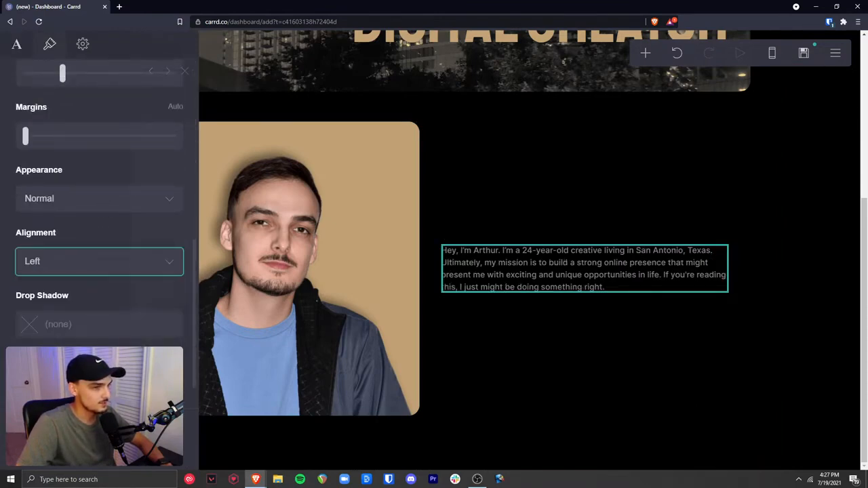
pyautogui.click(798, 307)
pyautogui.scroll(1, 798, 307)
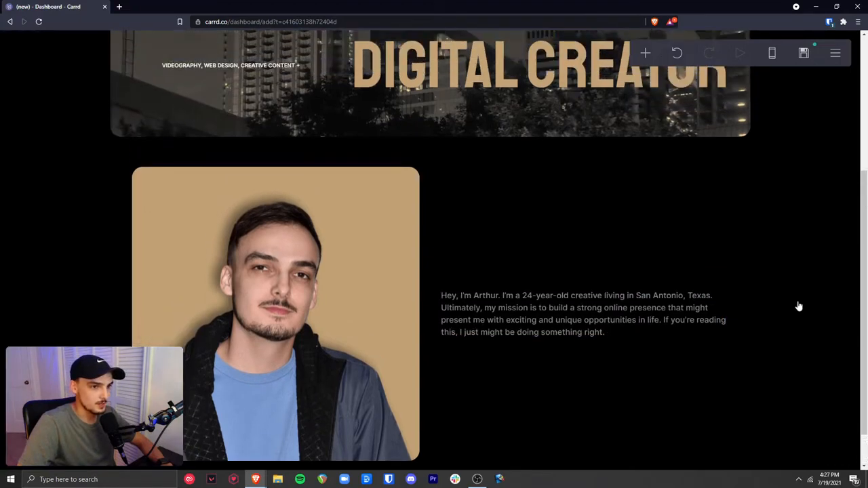
pyautogui.scroll(-1, 785, 247)
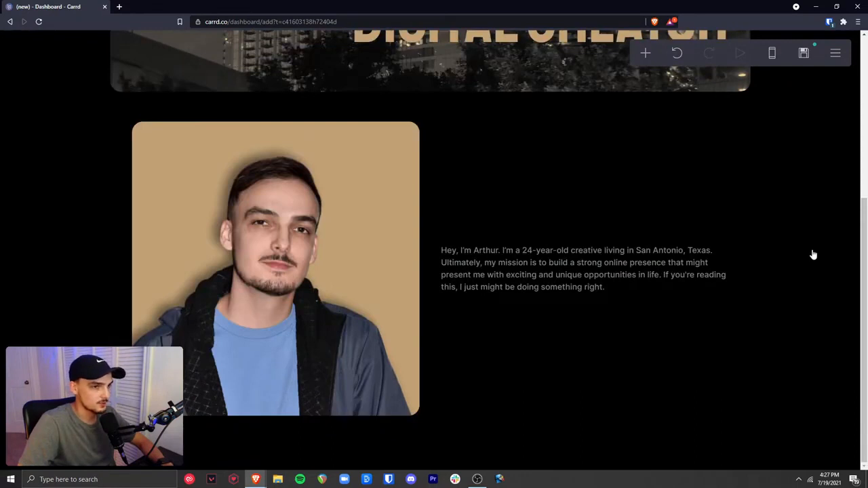
# Set the portrait and bio container's horizontal padding to 0 and its gutters to 8.25.
pyautogui.scroll(2, 812, 254)
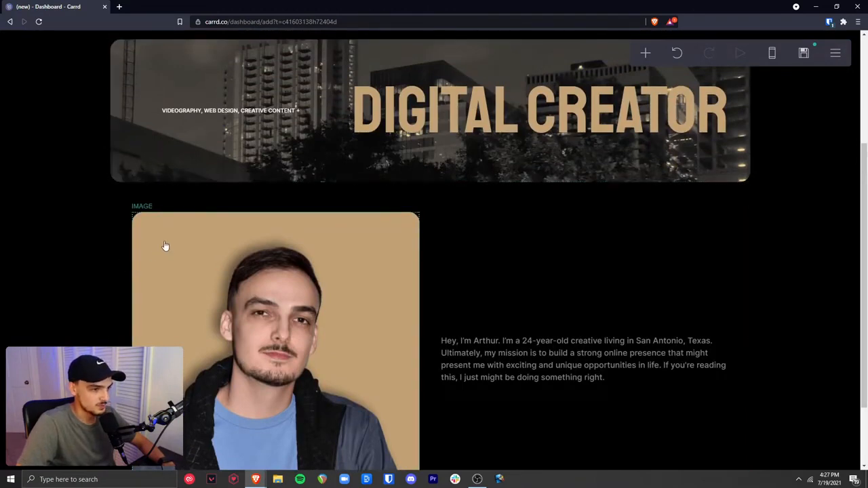
pyautogui.click(453, 218)
pyautogui.click(50, 46)
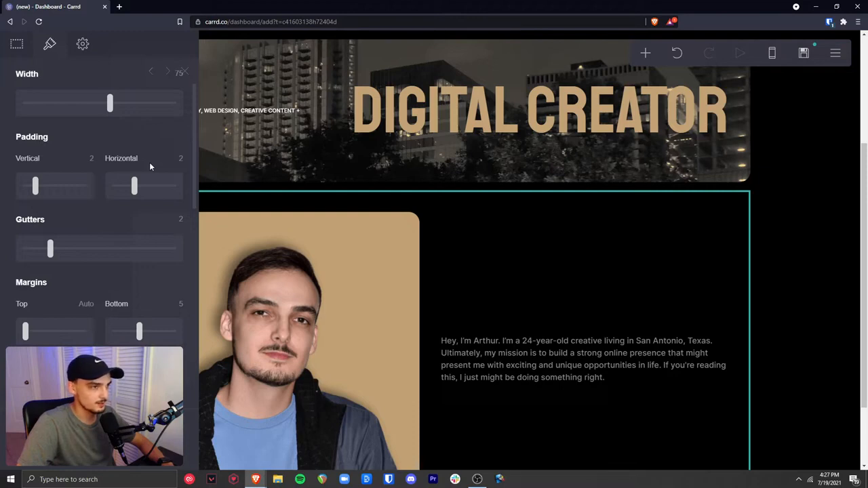
pyautogui.moveTo(133, 185); pyautogui.dragTo(114, 193)
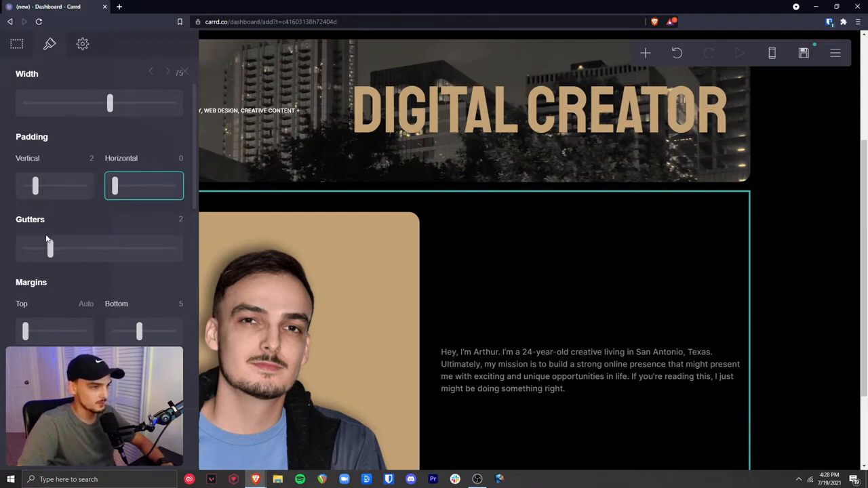
pyautogui.moveTo(50, 249); pyautogui.dragTo(127, 250)
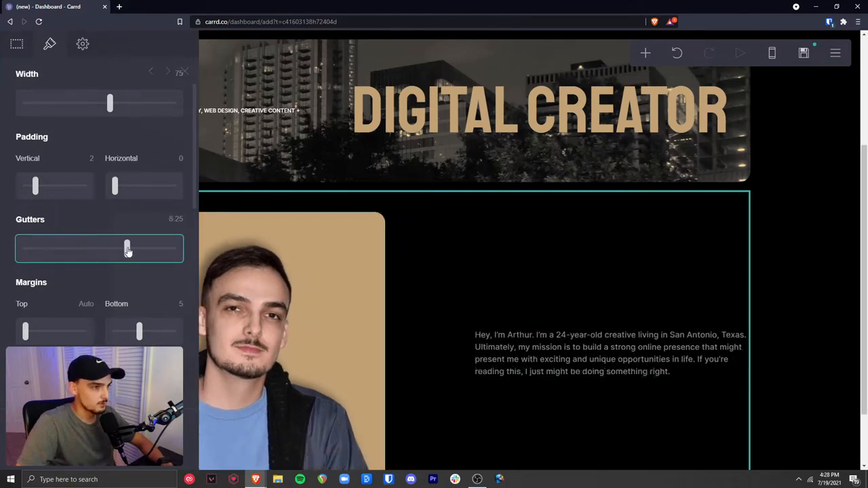
# Set the gutters of the container holding the portrait and bio text to 8.
pyautogui.click(174, 218)
pyautogui.write('8')
pyautogui.press('Return')
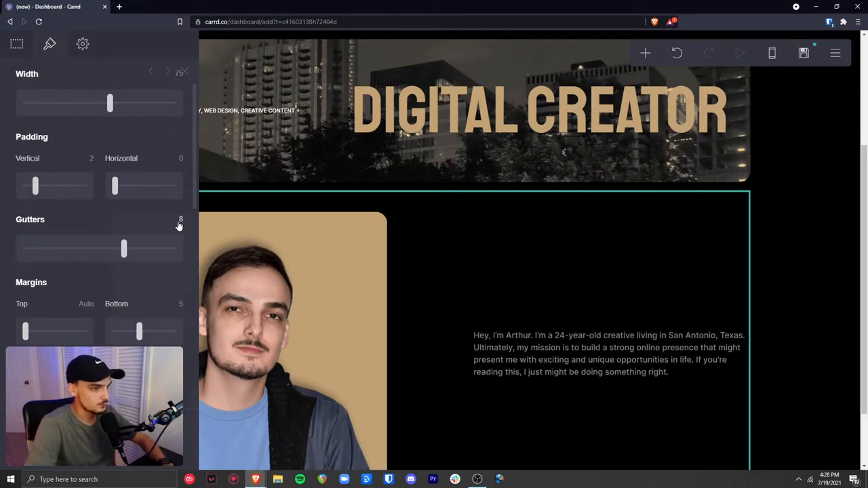
pyautogui.press('Escape')
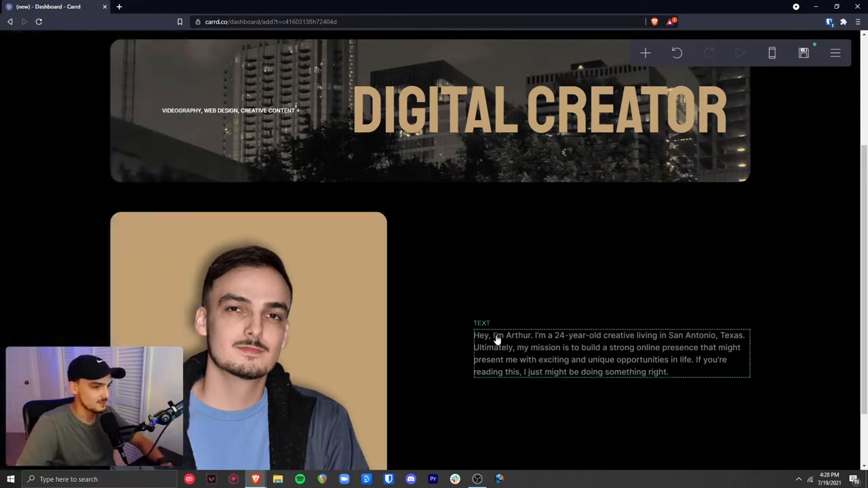
# Increase the line spacing of the bio paragraph beside the portrait to 1.75.
pyautogui.scroll(-2, 485, 336)
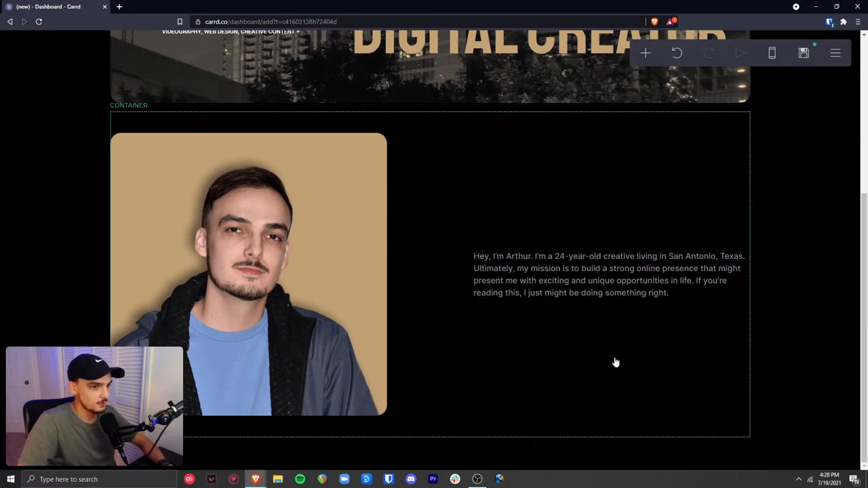
pyautogui.click(562, 288)
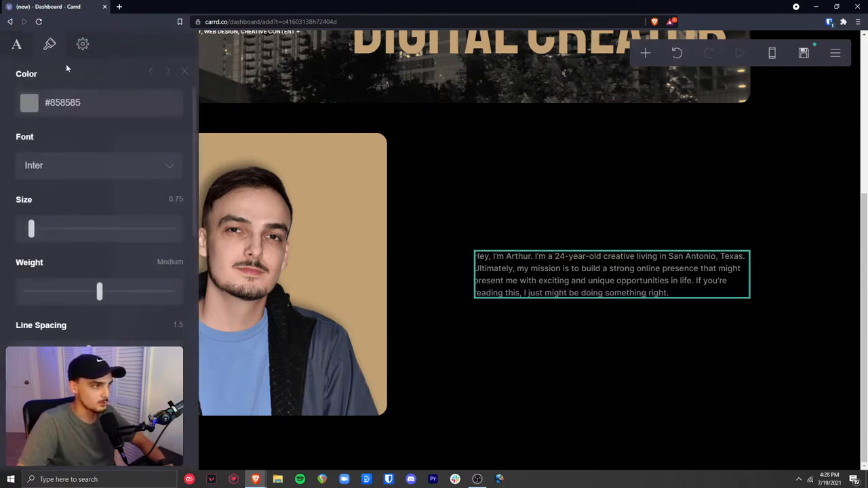
pyautogui.moveTo(194, 174); pyautogui.dragTo(182, 234)
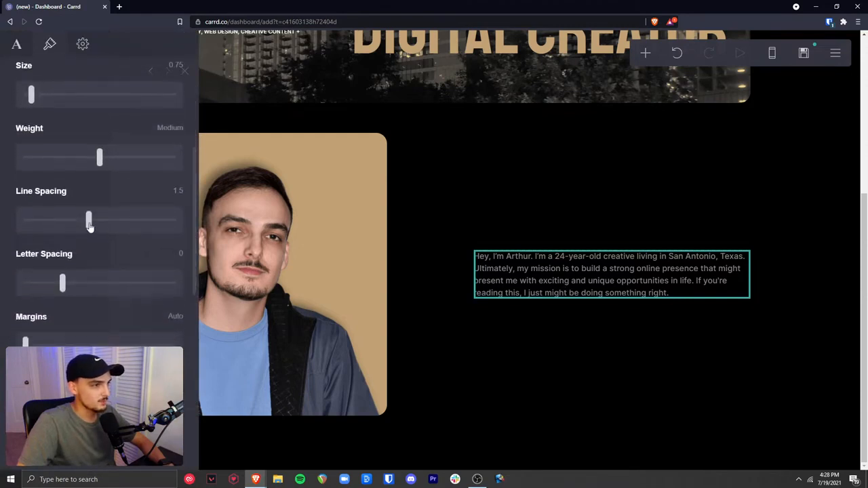
pyautogui.click(87, 224)
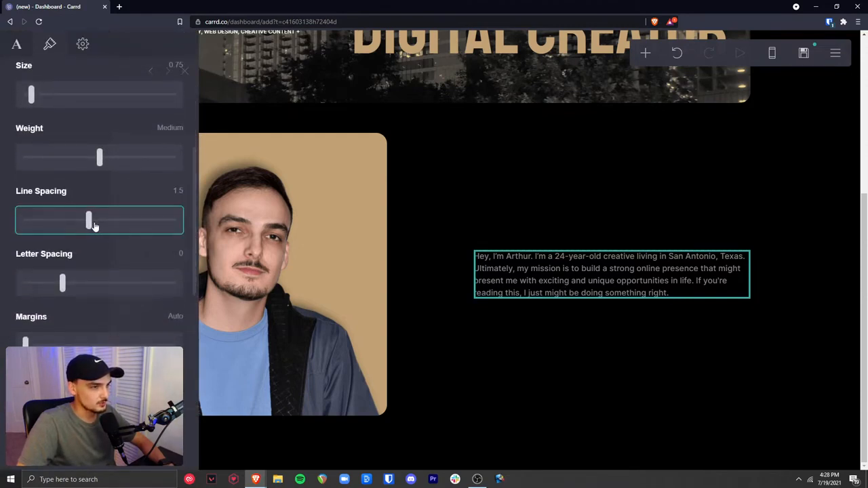
pyautogui.moveTo(94, 226); pyautogui.dragTo(110, 226)
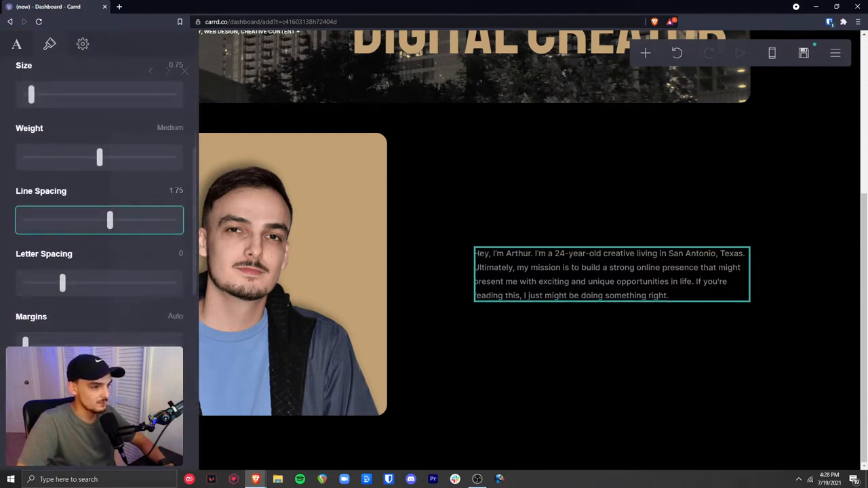
pyautogui.click(492, 285)
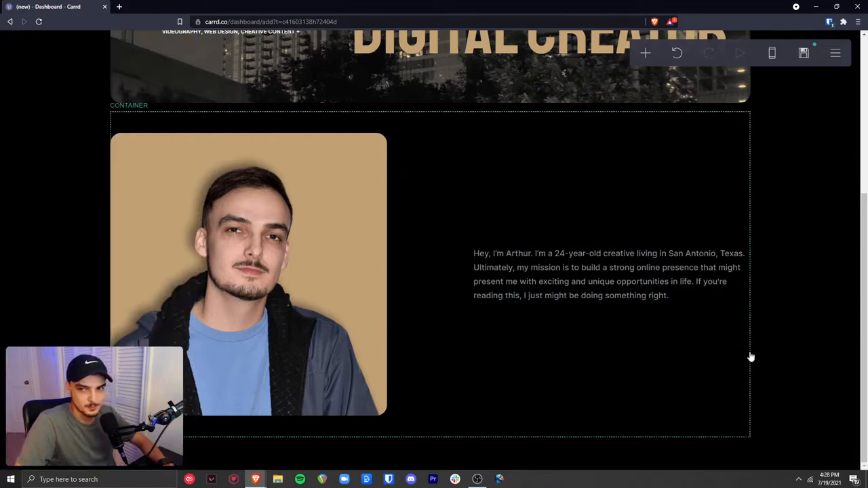
# Add a text element below the bio paragraph reading "Let's start a conversation.".
pyautogui.click(564, 281)
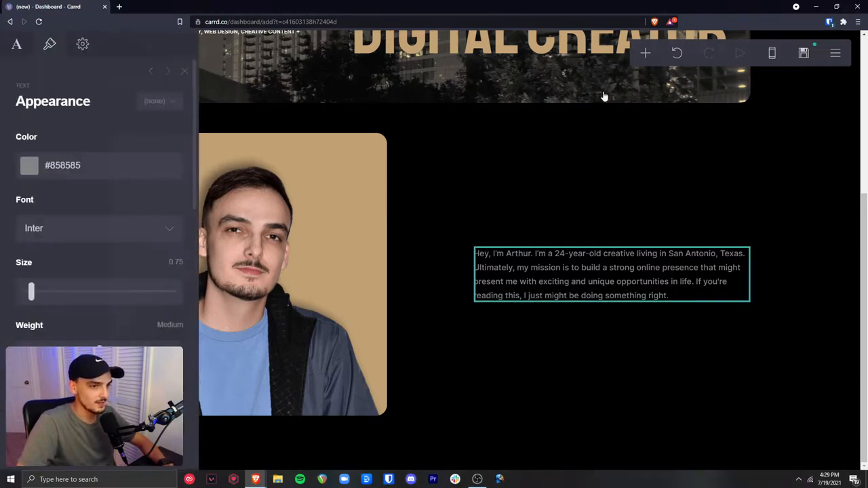
pyautogui.click(646, 55)
pyautogui.click(503, 95)
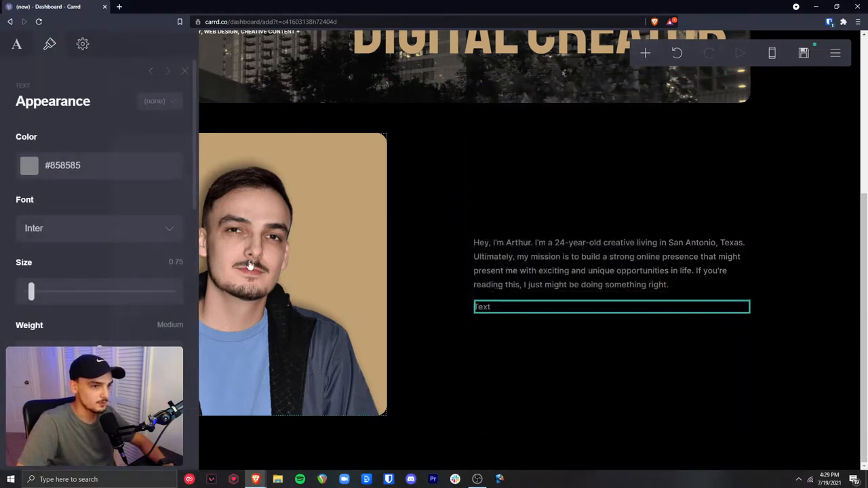
pyautogui.write("Let's s")
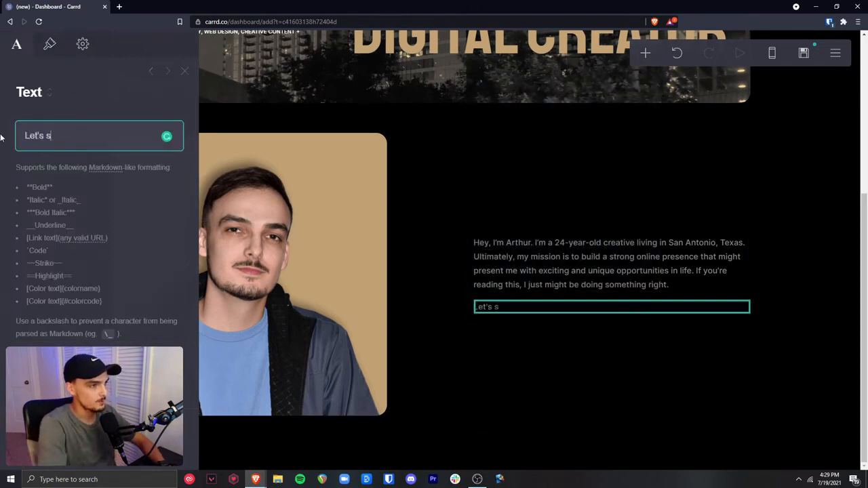
pyautogui.write('tart a conv')
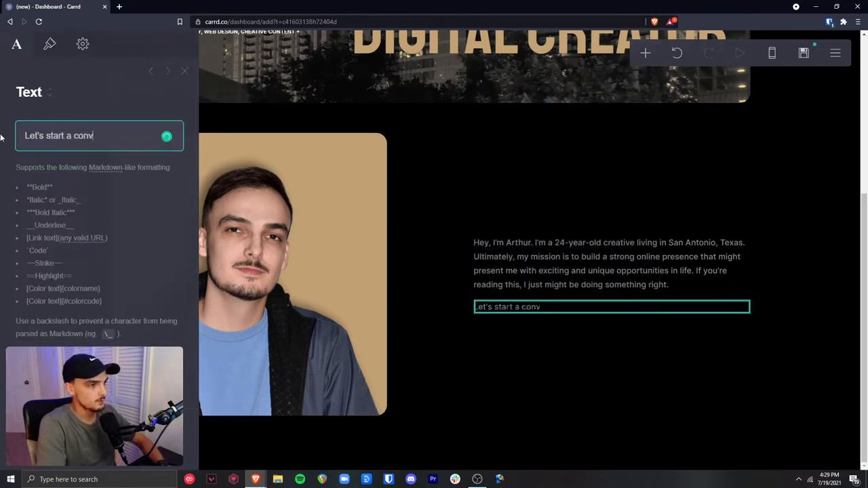
pyautogui.write('ersation.')
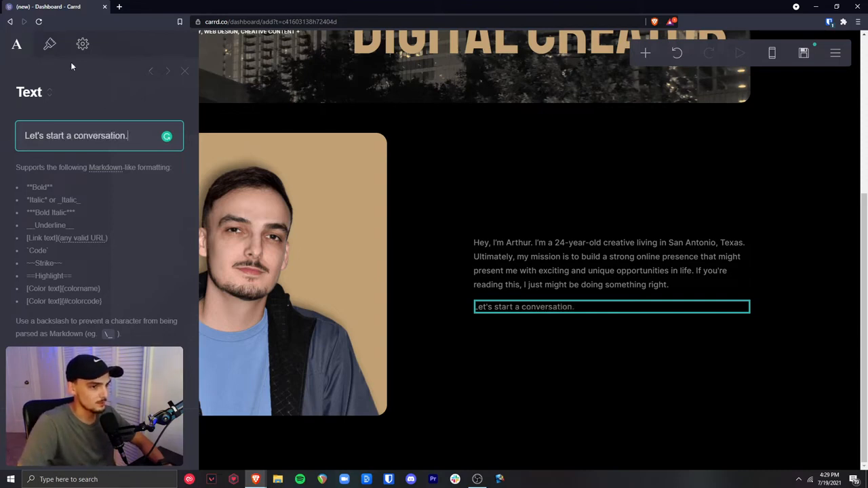
# Set the "Let's start a conversation." text to size 0.875 and color #D4D4D4.
pyautogui.click(50, 45)
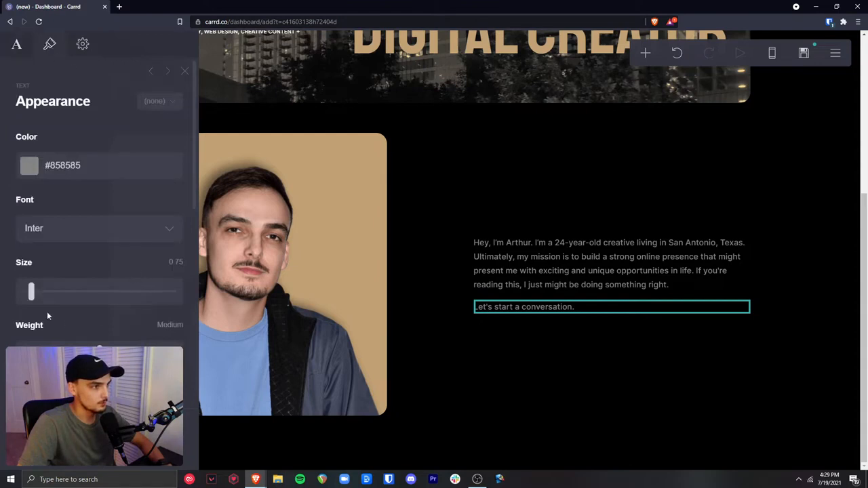
pyautogui.moveTo(32, 293); pyautogui.dragTo(35, 293)
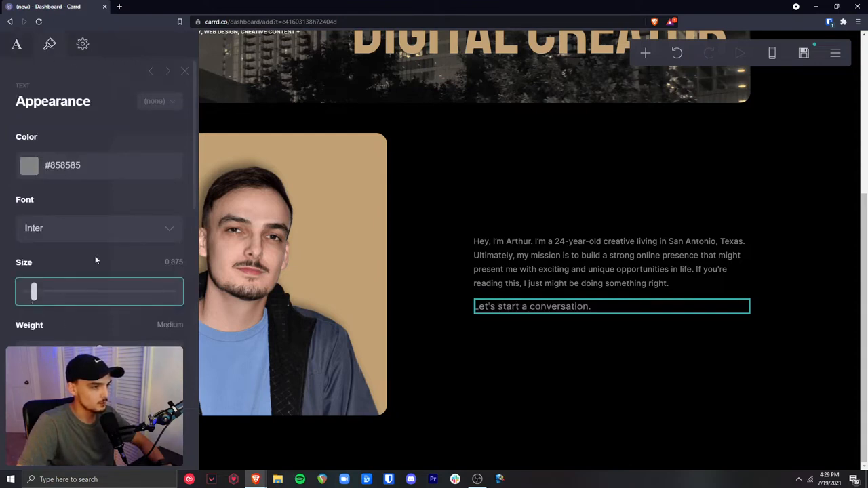
pyautogui.click(31, 167)
pyautogui.moveTo(44, 249)
pyautogui.mouseDown()
pyautogui.moveTo(42, 186)
pyautogui.moveTo(30, 210)
pyautogui.mouseUp()
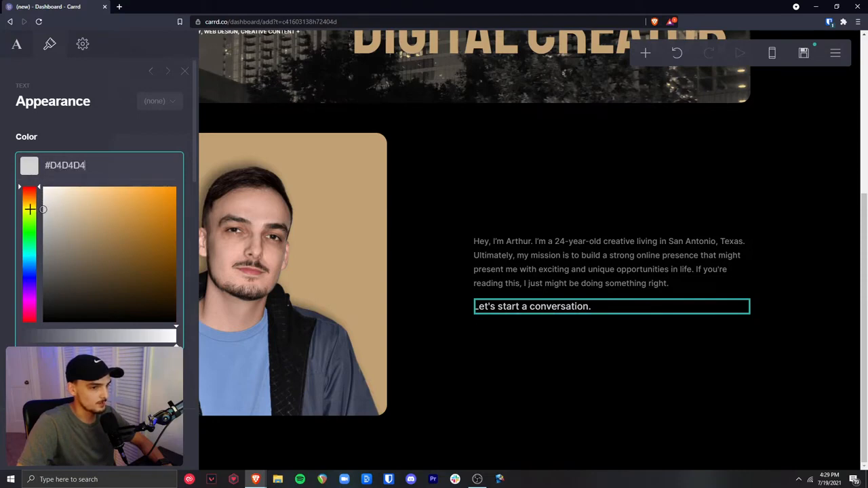
# Enclose "Let's start a conversation." in square brackets and add an opening parenthesis to begin its Markdown link.
pyautogui.click(19, 46)
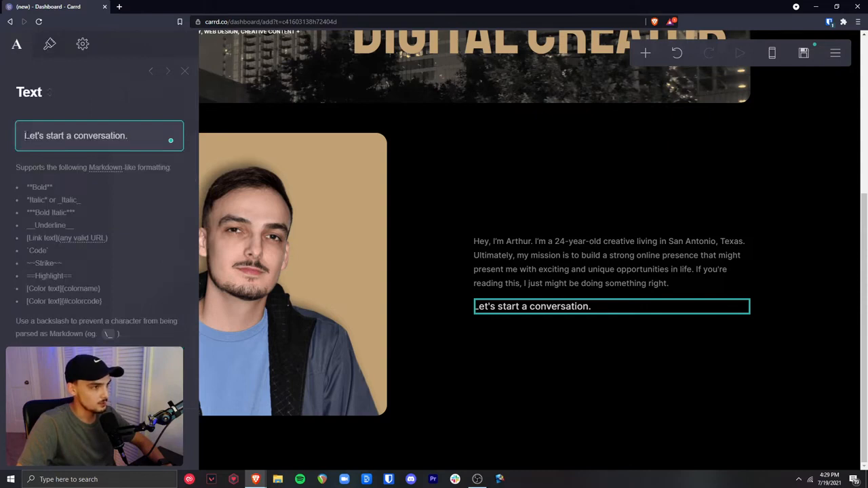
pyautogui.write('[')
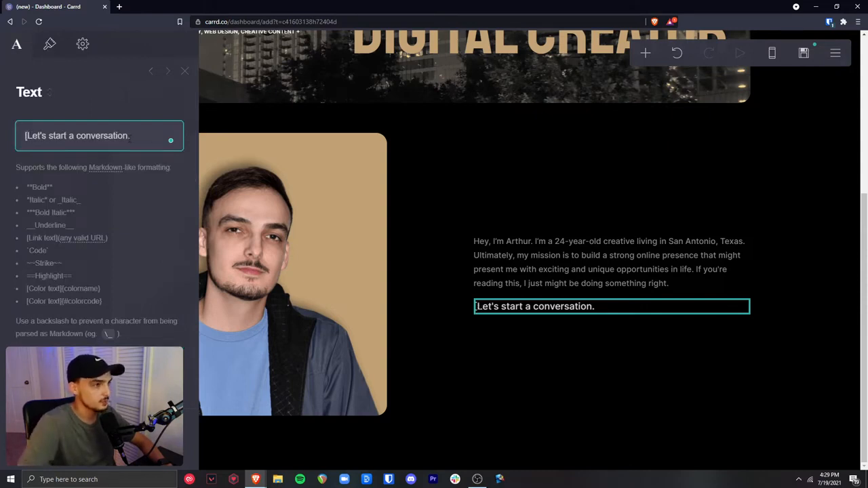
pyautogui.click(130, 136)
pyautogui.write('](')
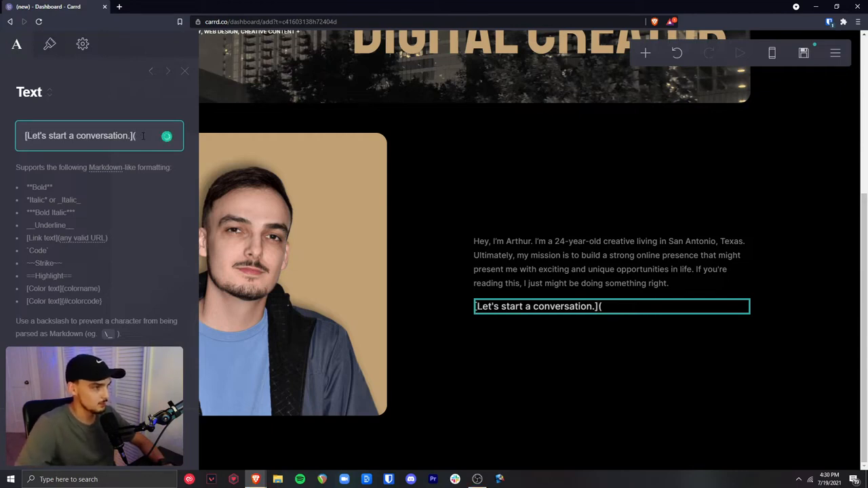
# Check the allowed URL format for email, and complete the link with mailto: plus the contact's e-mail address and a closing parenthesis.
pyautogui.click(79, 239)
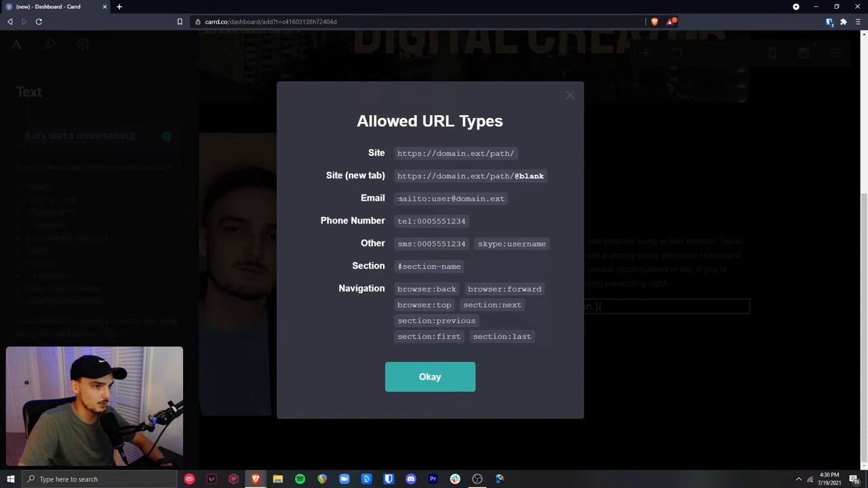
pyautogui.moveTo(396, 199); pyautogui.dragTo(503, 199)
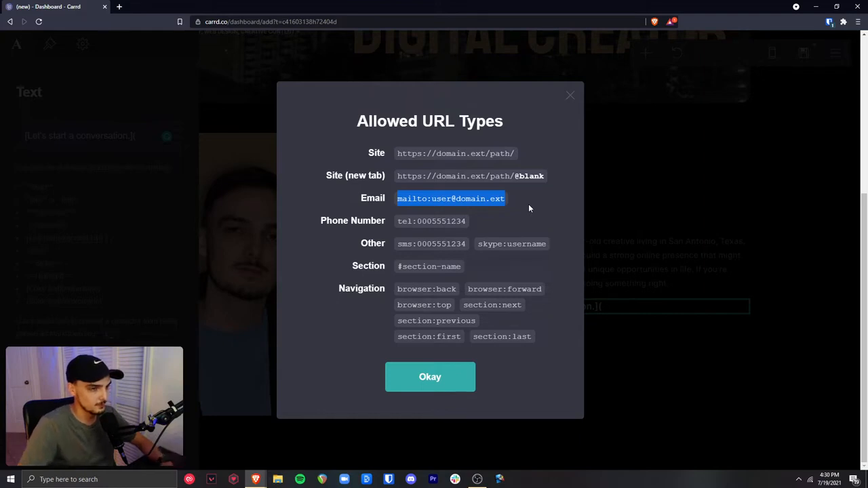
pyautogui.click(427, 380)
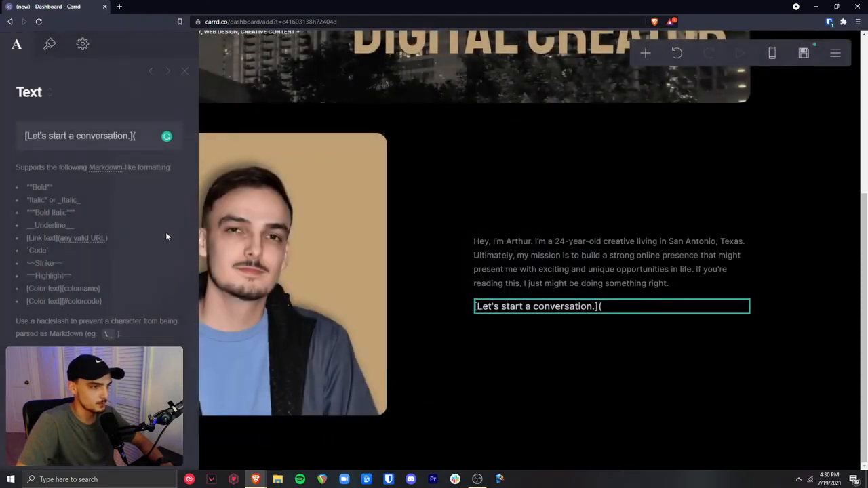
pyautogui.write('mailto')
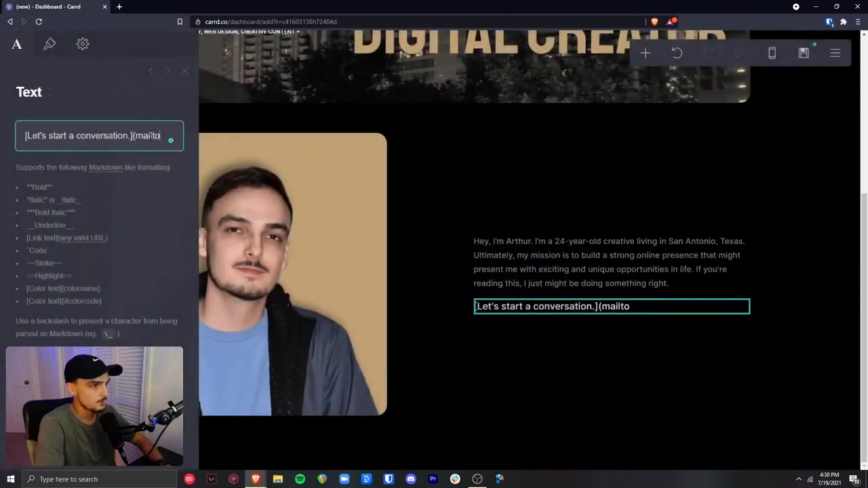
pyautogui.write(':')
pyautogui.hotkey('ctrl', 'v')
pyautogui.write(')')
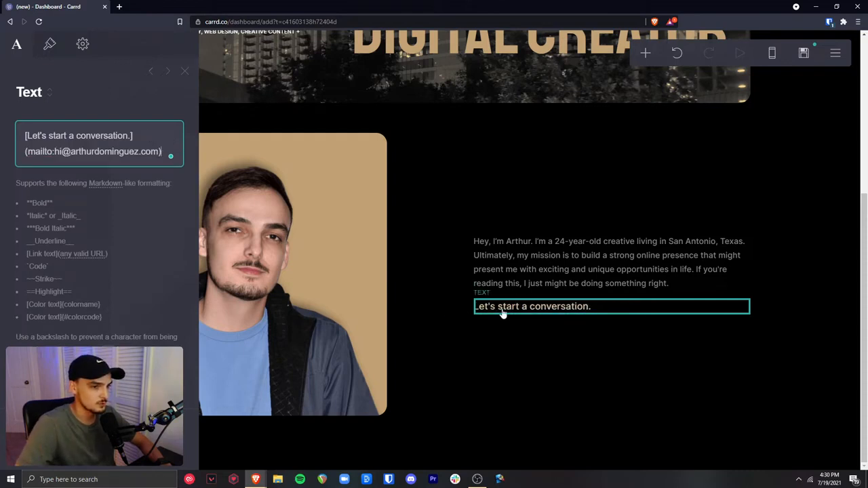
pyautogui.click(527, 377)
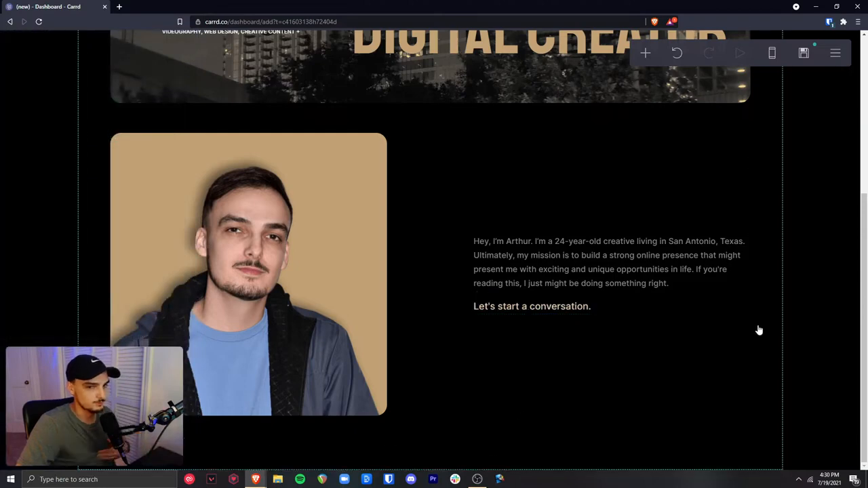
# Set the margins of the "Let's start a conversation." text to 1.5.
pyautogui.click(533, 312)
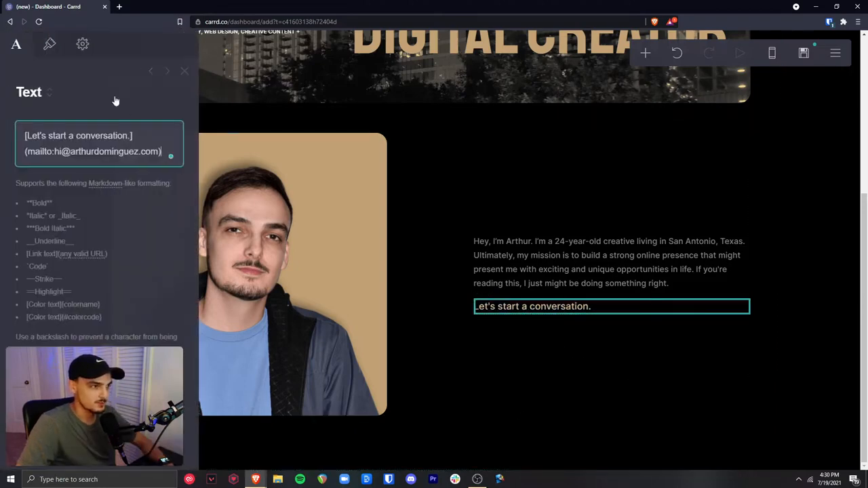
pyautogui.click(49, 44)
pyautogui.scroll(-5, 102, 217)
pyautogui.click(64, 276)
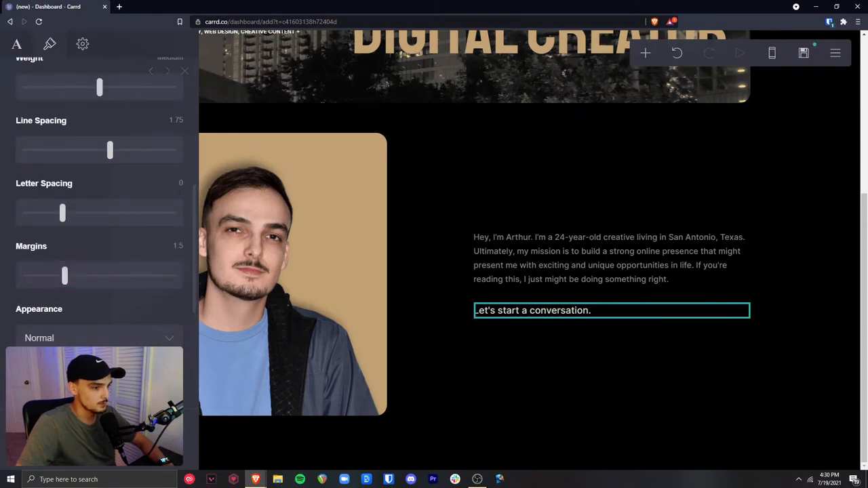
pyautogui.click(805, 313)
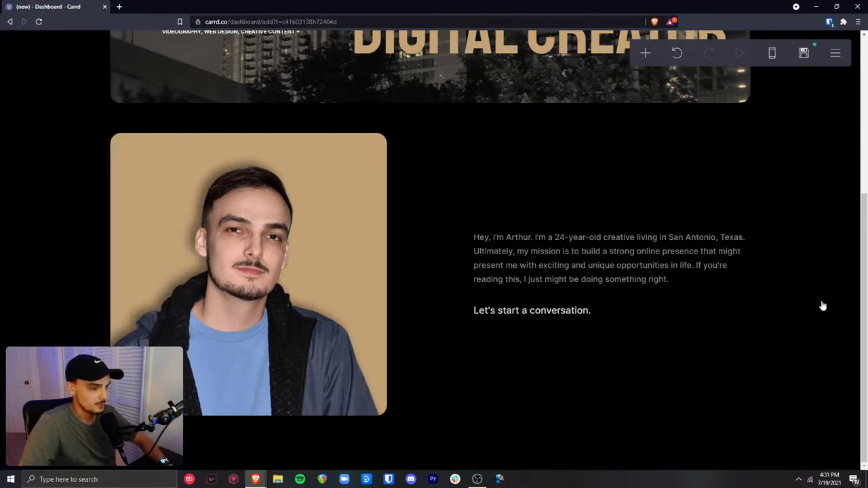
# Set the top margin of the portrait and bio container below the banner to 5.
pyautogui.scroll(3, 789, 310)
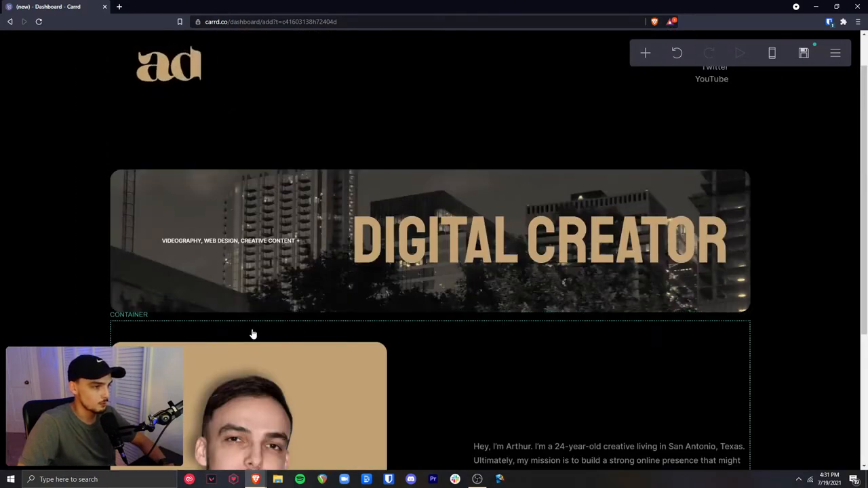
pyautogui.click(144, 330)
pyautogui.scroll(4, 99, 204)
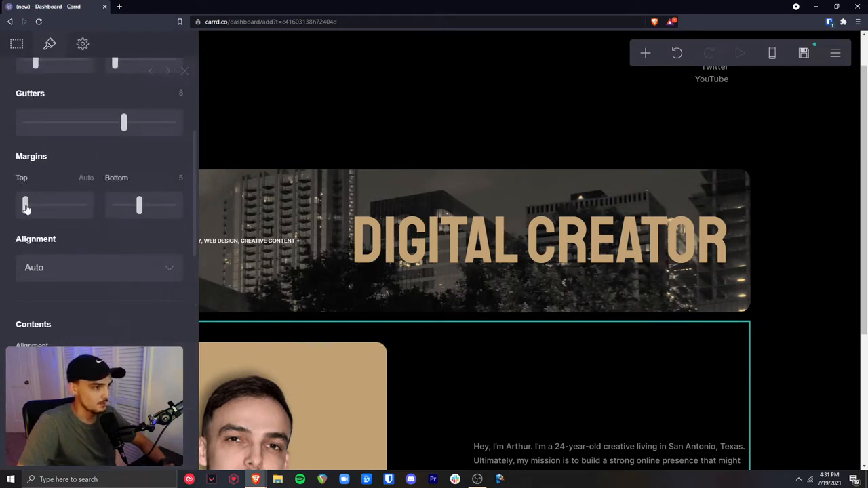
pyautogui.moveTo(25, 206); pyautogui.dragTo(46, 210)
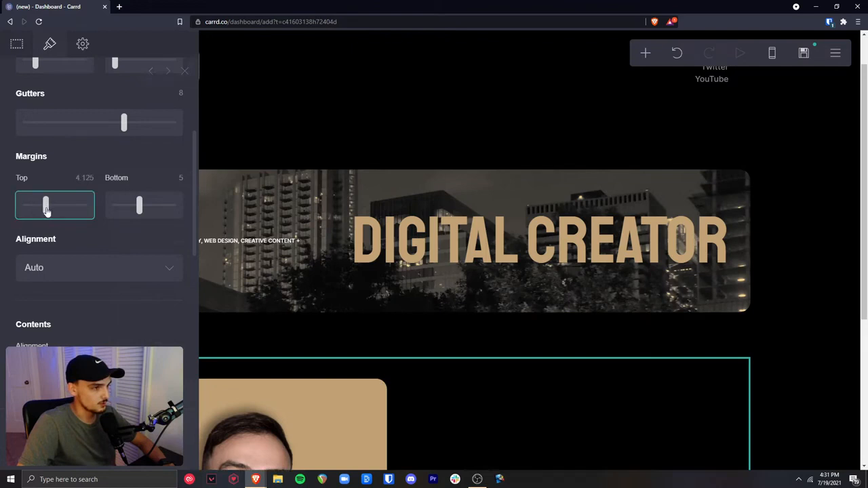
pyautogui.click(82, 183)
pyautogui.write('5')
pyautogui.press('Return')
pyautogui.click(758, 311)
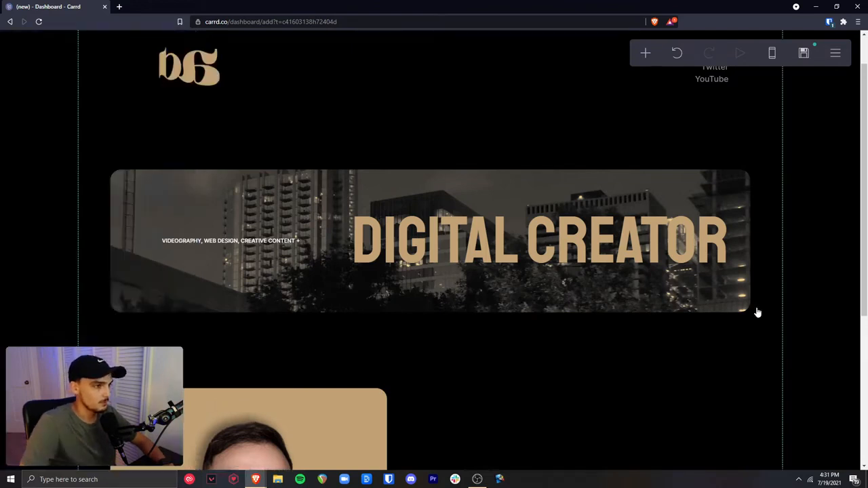
pyautogui.scroll(1, 763, 317)
pyautogui.scroll(-2, 768, 324)
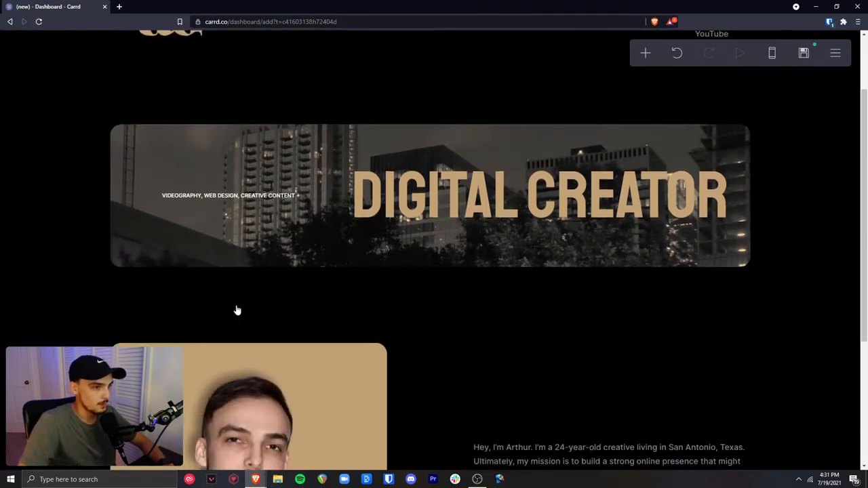
pyautogui.scroll(1, 273, 311)
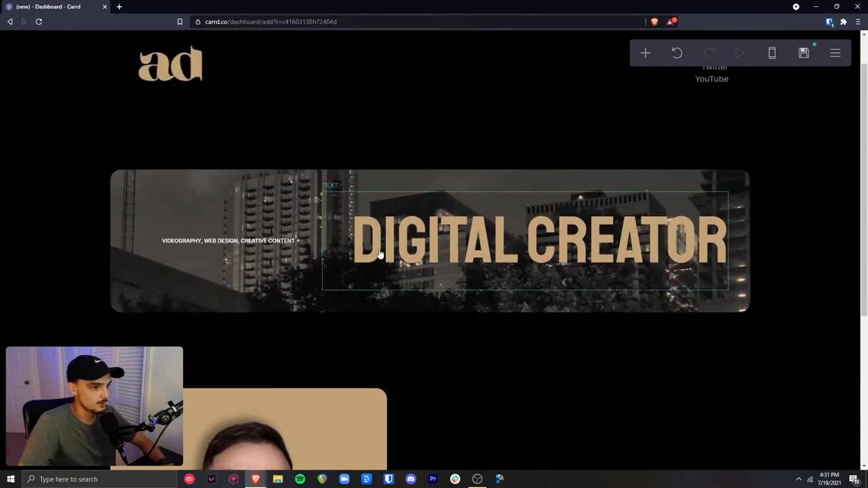
pyautogui.scroll(1, 593, 357)
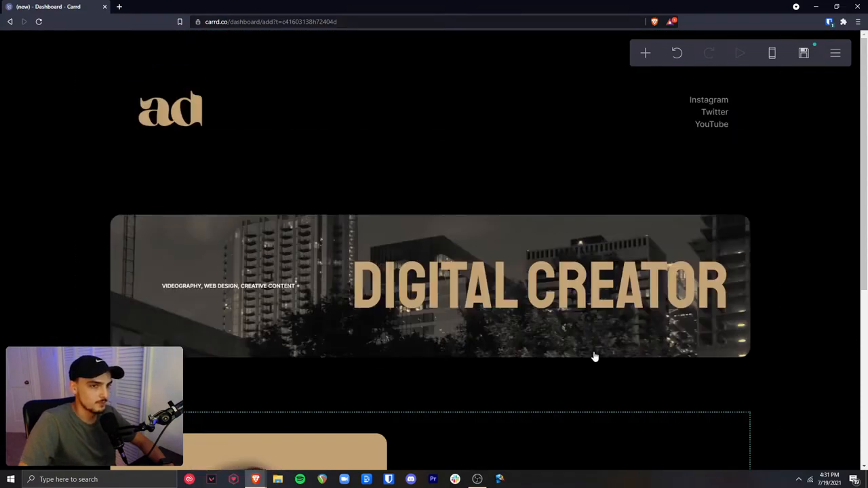
# Add a container below the portrait and bio section and set its type to Columns.
pyautogui.scroll(-5, 593, 358)
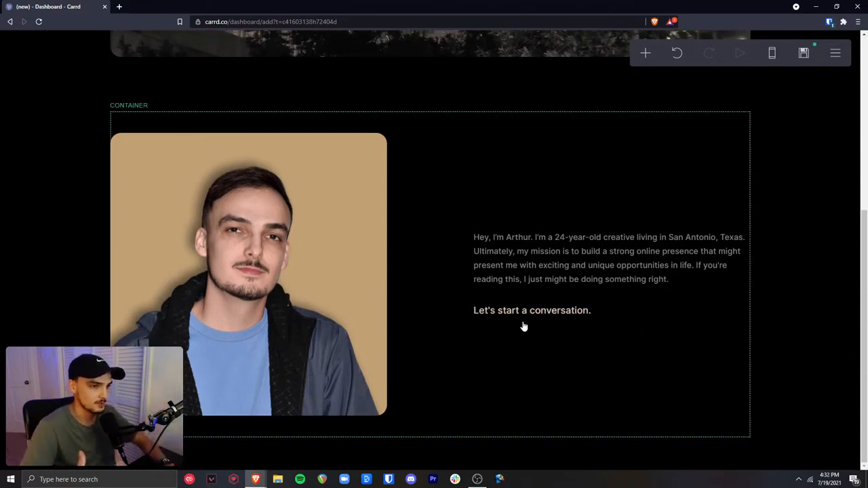
pyautogui.click(644, 52)
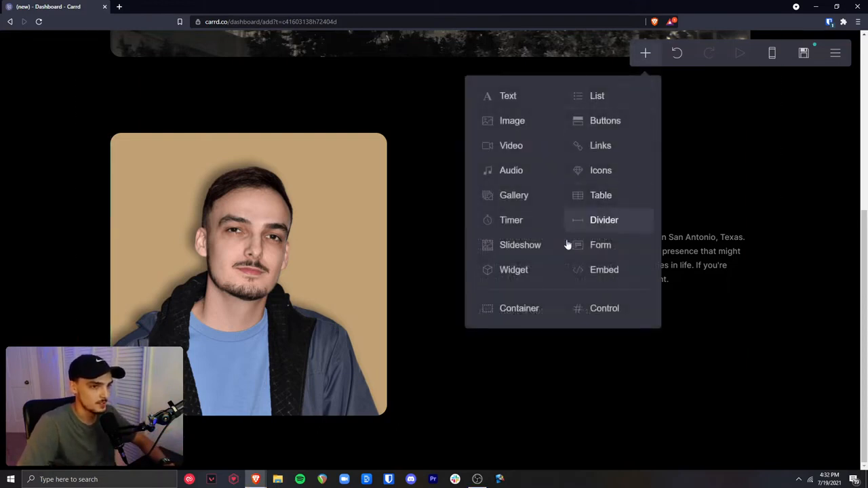
pyautogui.click(517, 315)
pyautogui.click(16, 43)
pyautogui.click(99, 156)
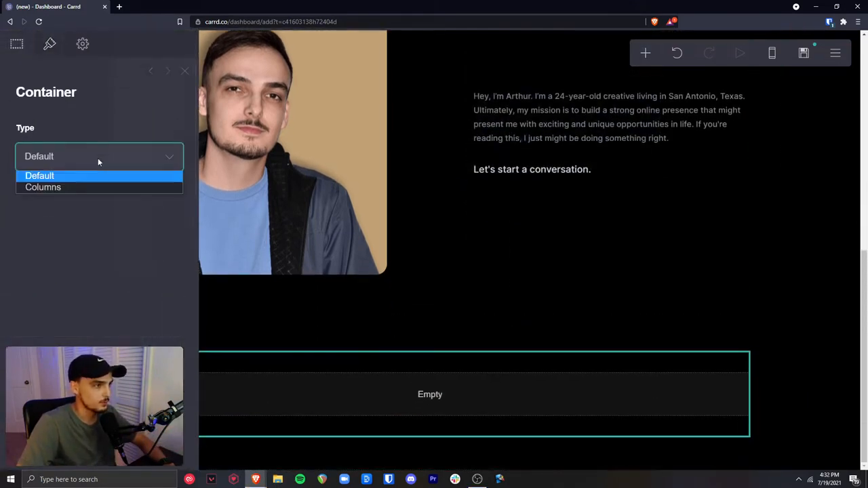
pyautogui.click(94, 188)
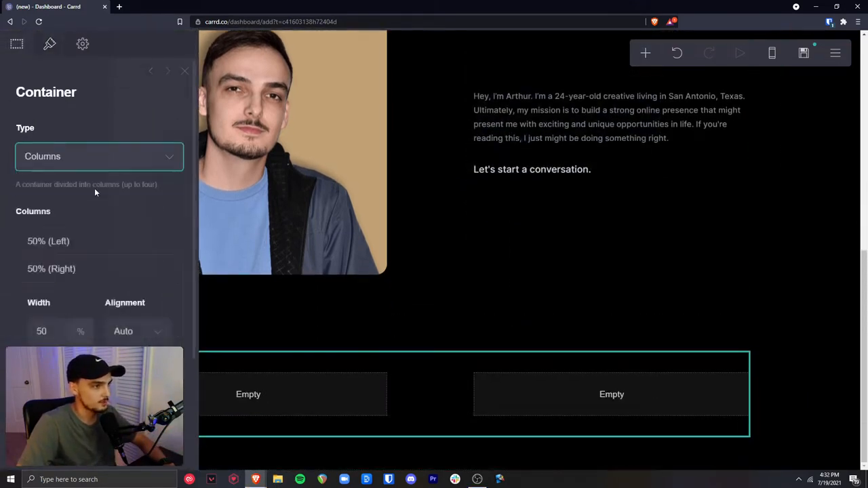
# Set the left column of the new container to 75% width.
pyautogui.click(92, 242)
pyautogui.click(28, 305)
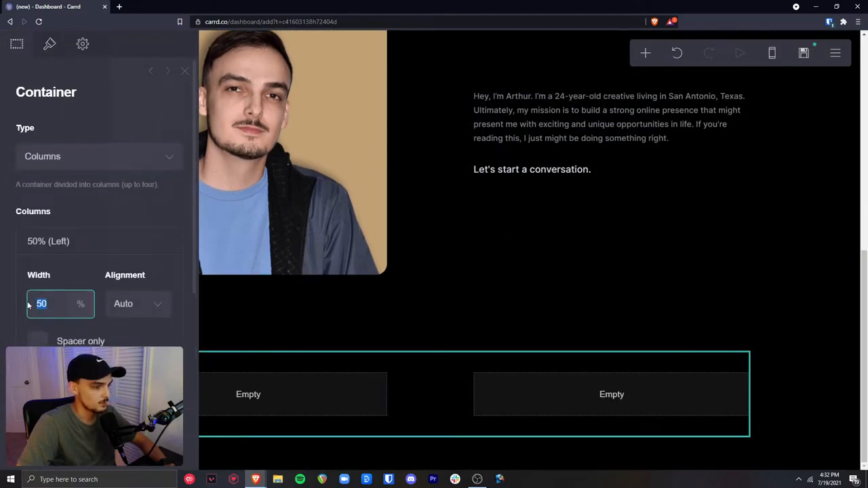
pyautogui.write('75')
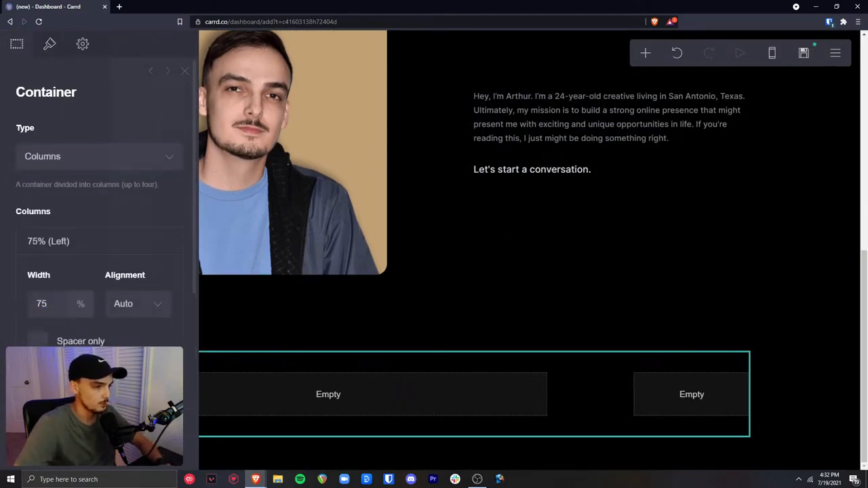
pyautogui.press('Escape')
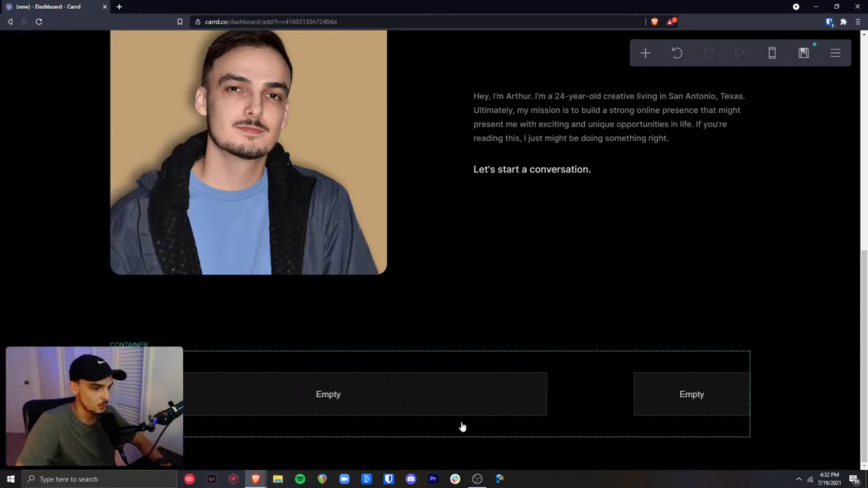
# Add a text element to the wide left column reading "I write about the internet and what's happening in technology.".
pyautogui.click(474, 400)
pyautogui.click(522, 97)
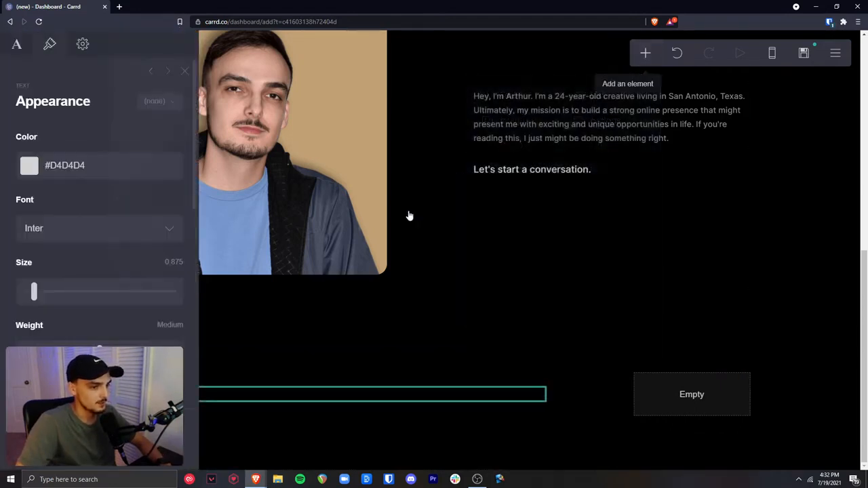
pyautogui.press('Escape')
pyautogui.click(146, 394)
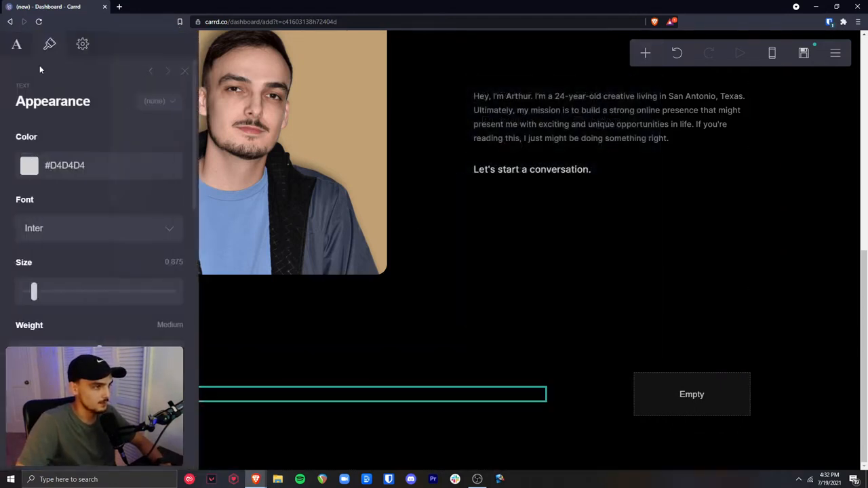
pyautogui.click(17, 45)
pyautogui.click(59, 144)
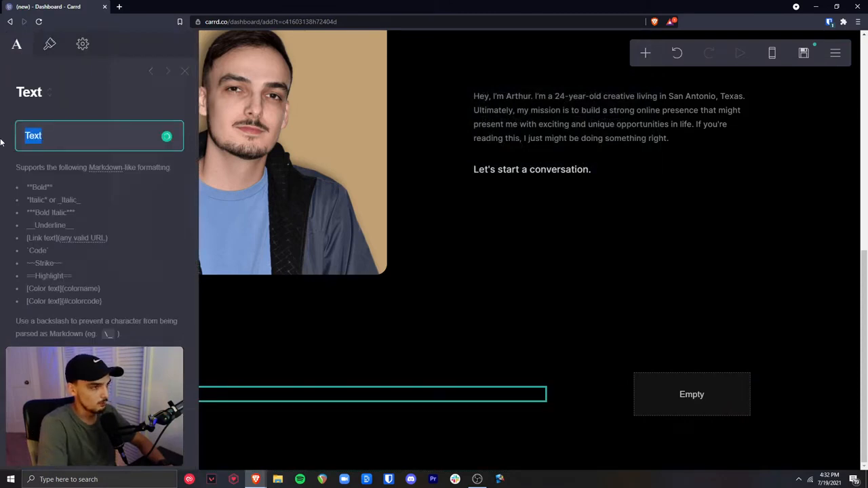
pyautogui.write("I write about the internet and what's happening in technology.")
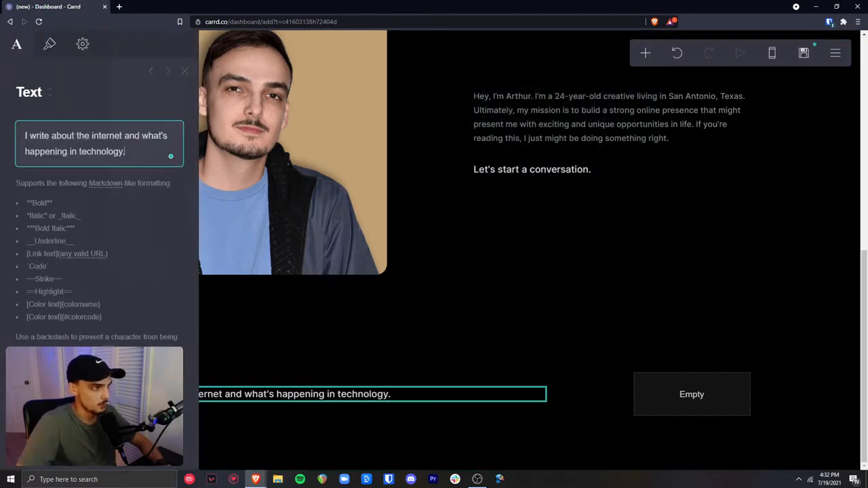
pyautogui.press('Escape')
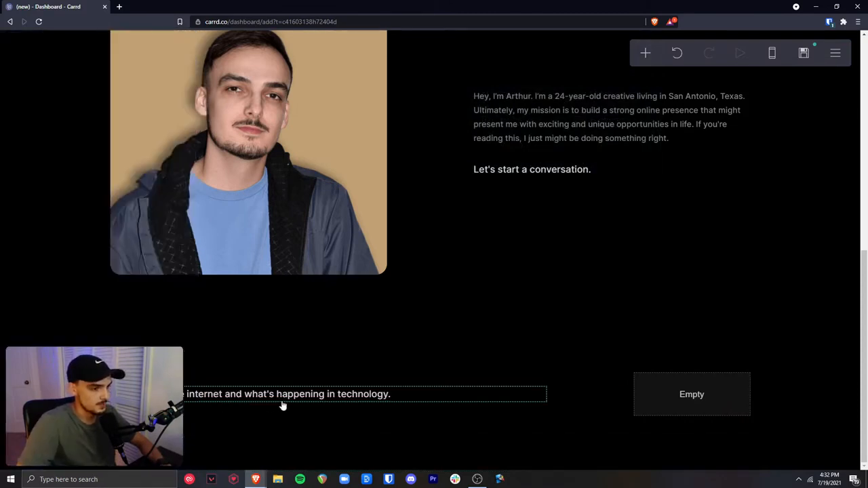
# Add a Buttons element and place it in the empty right column beside the new text.
pyautogui.click(663, 399)
pyautogui.click(644, 55)
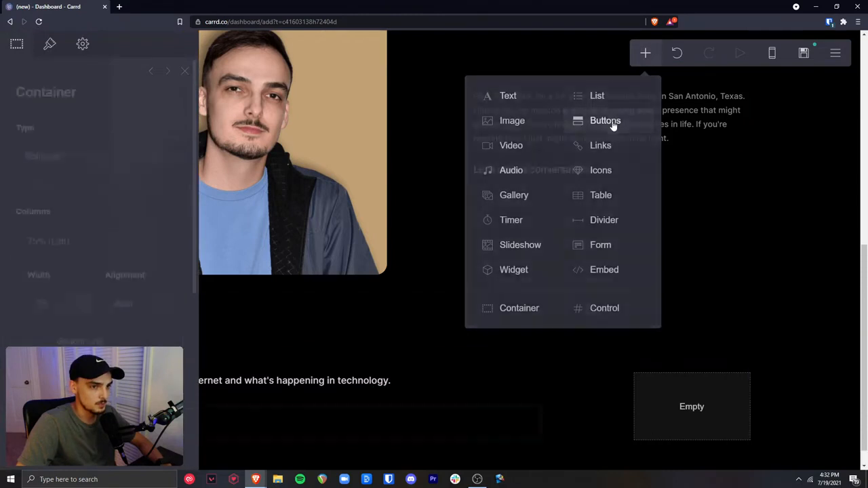
pyautogui.click(614, 123)
pyautogui.moveTo(292, 398); pyautogui.dragTo(698, 395)
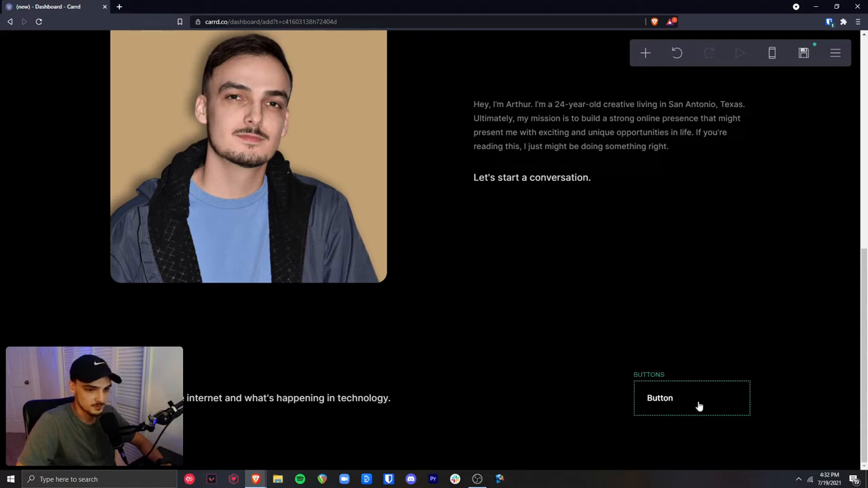
pyautogui.click(702, 398)
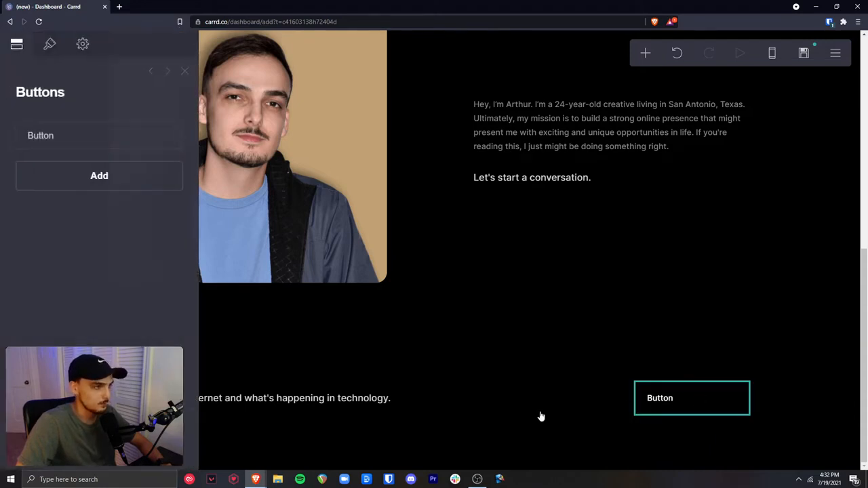
pyautogui.click(50, 45)
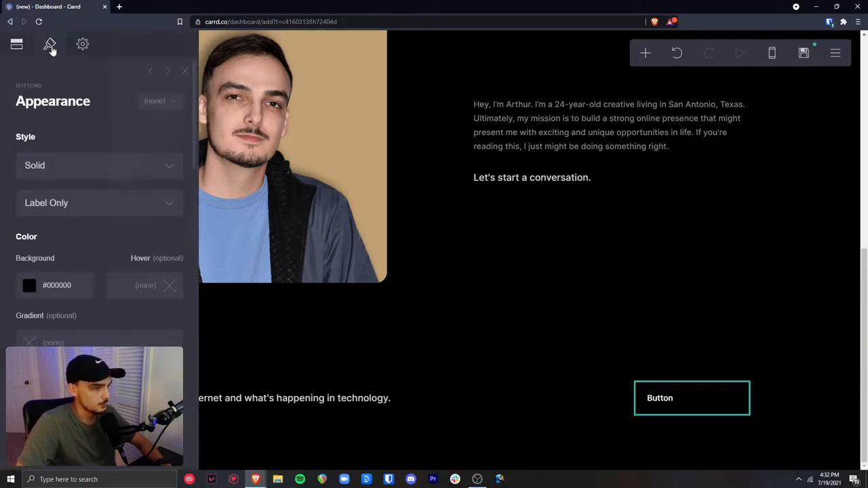
pyautogui.click(79, 285)
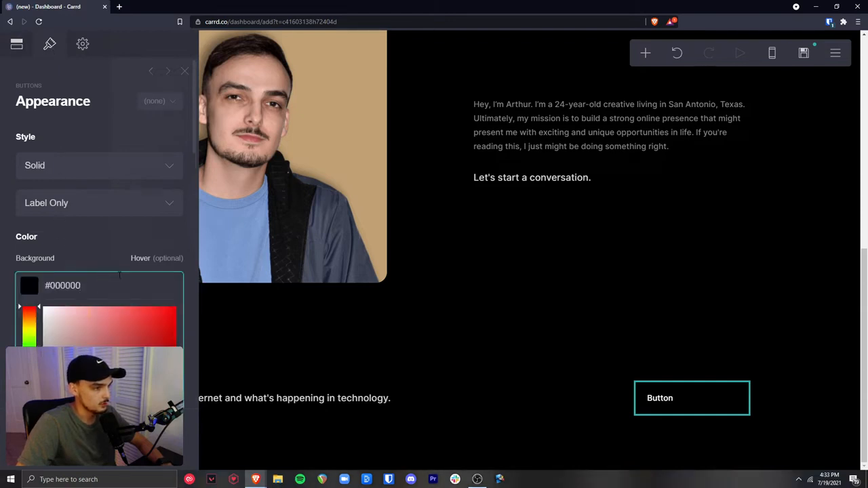
pyautogui.hotkey('ctrl', 'a')
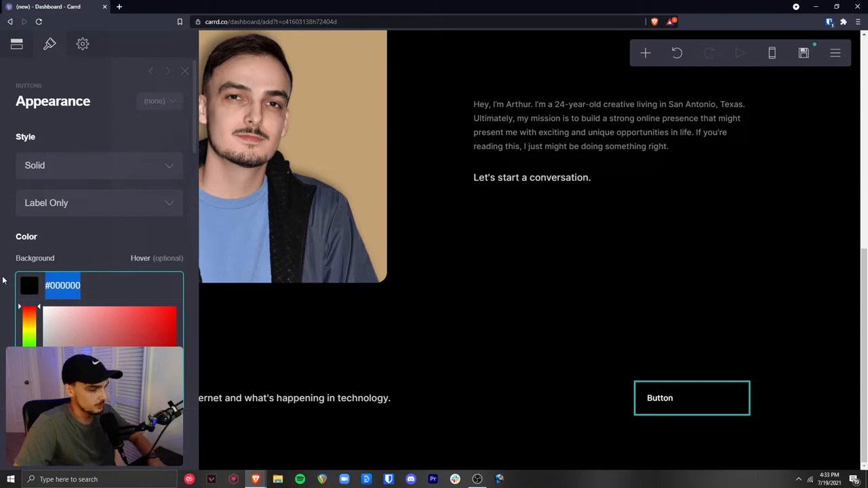
pyautogui.write("HEY, I'M")
pyautogui.hotkey('ctrl', 'a')
pyautogui.press('BackSpace')
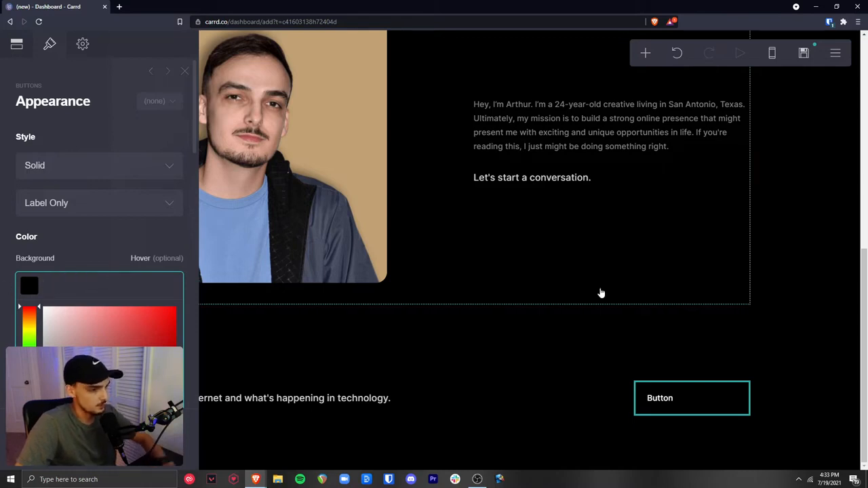
# Look up the "Digital Creator" title's color and apply it, #C2A275, as the button's background.
pyautogui.scroll(5, 596, 291)
pyautogui.click(437, 220)
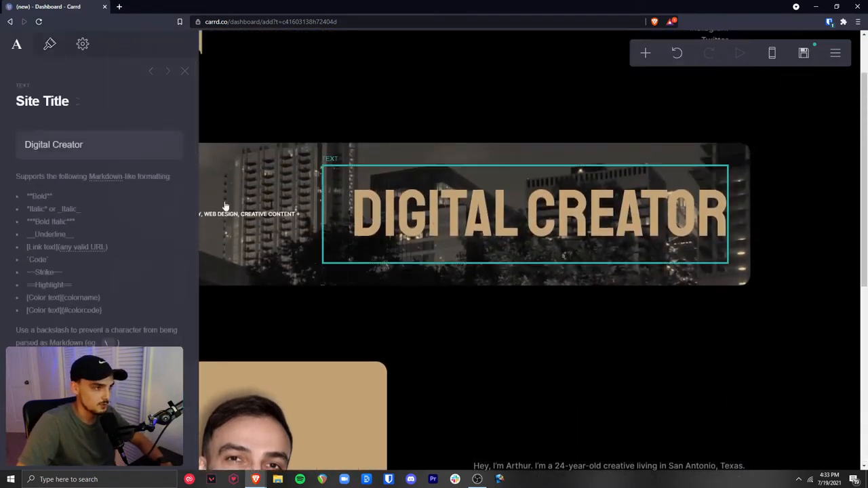
pyautogui.click(50, 43)
pyautogui.click(185, 70)
pyautogui.scroll(-5, 674, 395)
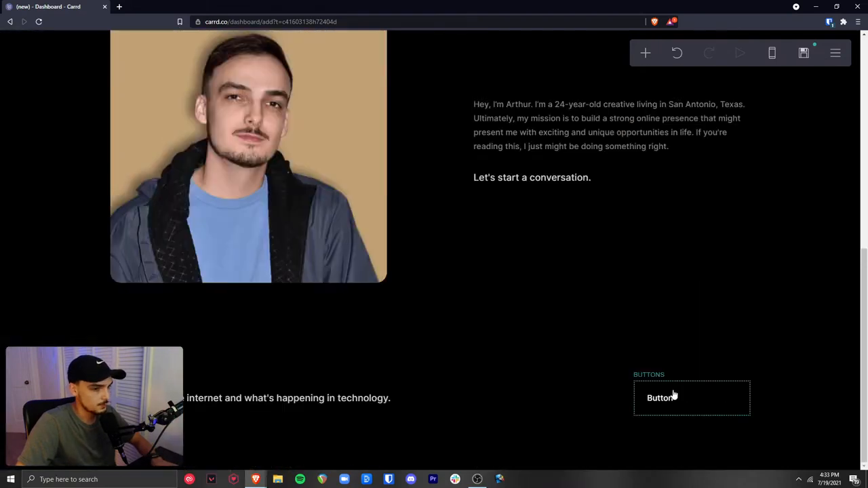
pyautogui.click(674, 395)
pyautogui.moveTo(74, 285); pyautogui.dragTo(64, 285)
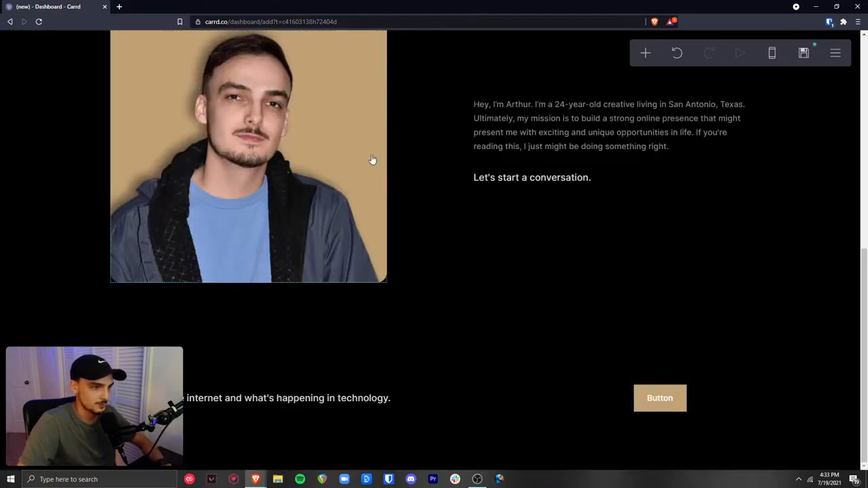
pyautogui.scroll(3, 724, 396)
pyautogui.scroll(3, 724, 397)
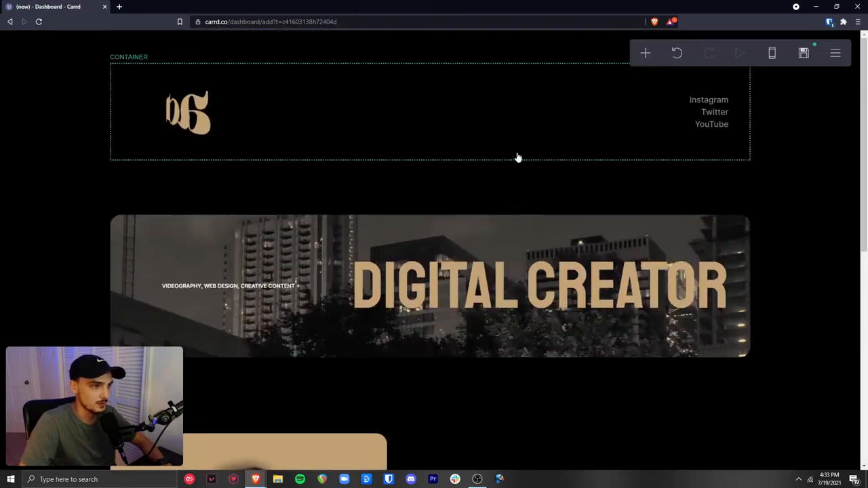
pyautogui.scroll(-3, 817, 333)
pyautogui.scroll(-3, 746, 380)
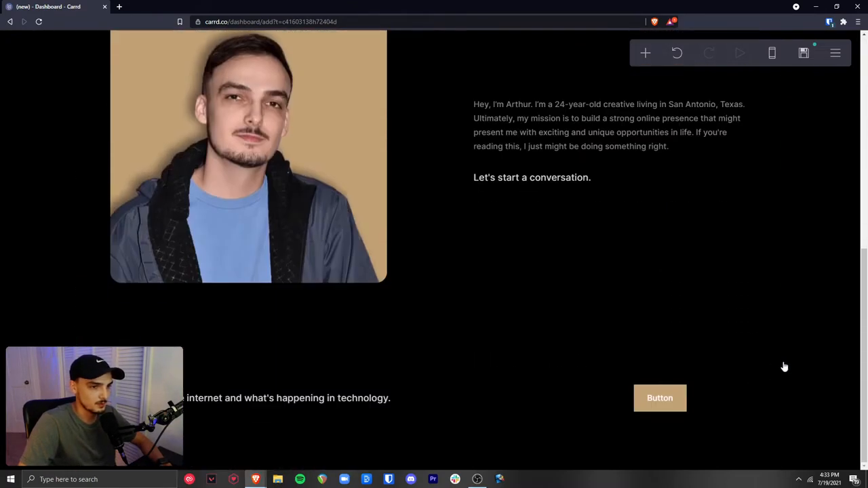
pyautogui.scroll(6, 604, 391)
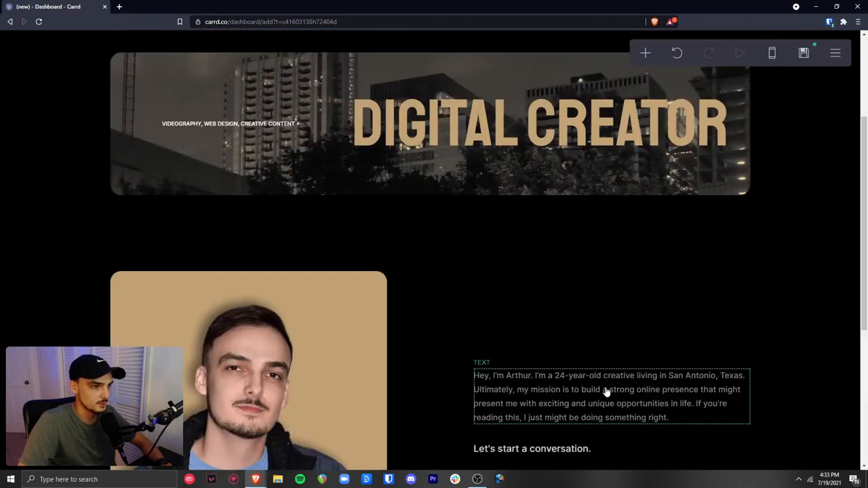
pyautogui.scroll(-6, 655, 372)
# Give the button's background a gradient with the dark orange color #A35A05.
pyautogui.click(657, 401)
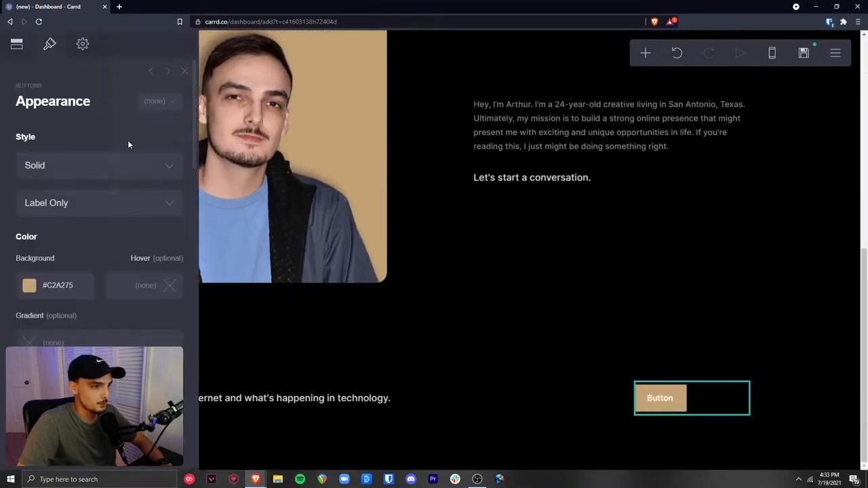
pyautogui.scroll(-1, 194, 158)
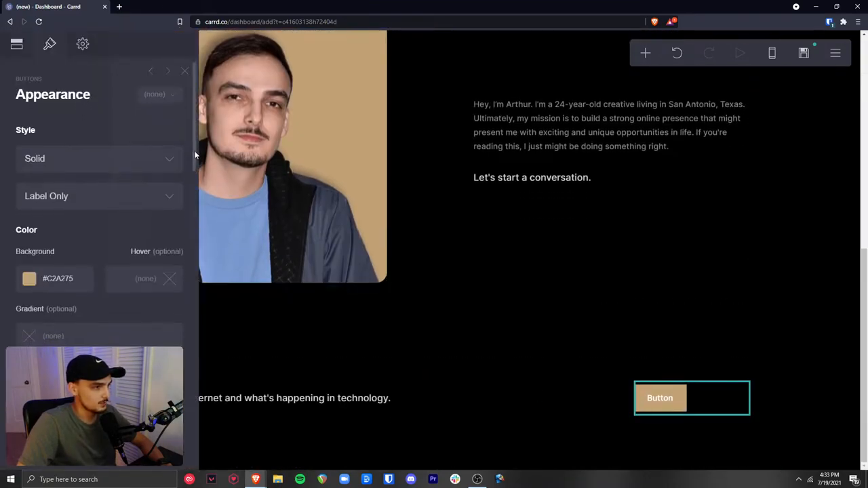
pyautogui.scroll(-1, 190, 168)
pyautogui.click(73, 290)
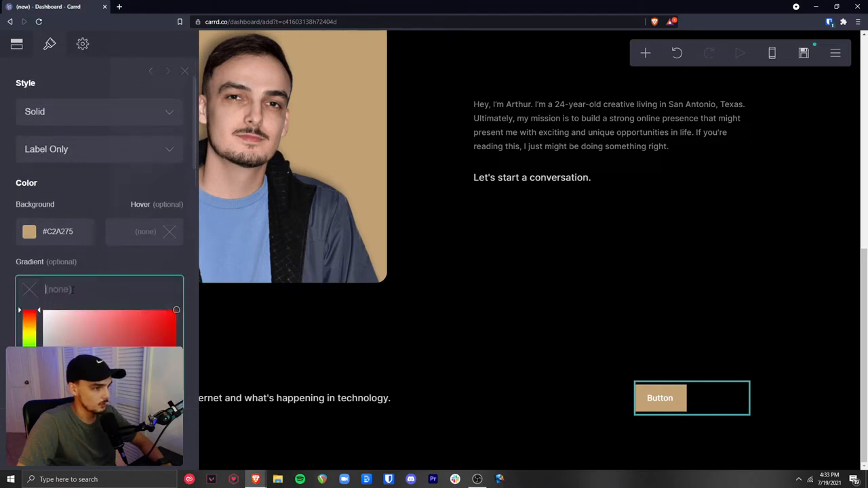
pyautogui.scroll(-3, 123, 266)
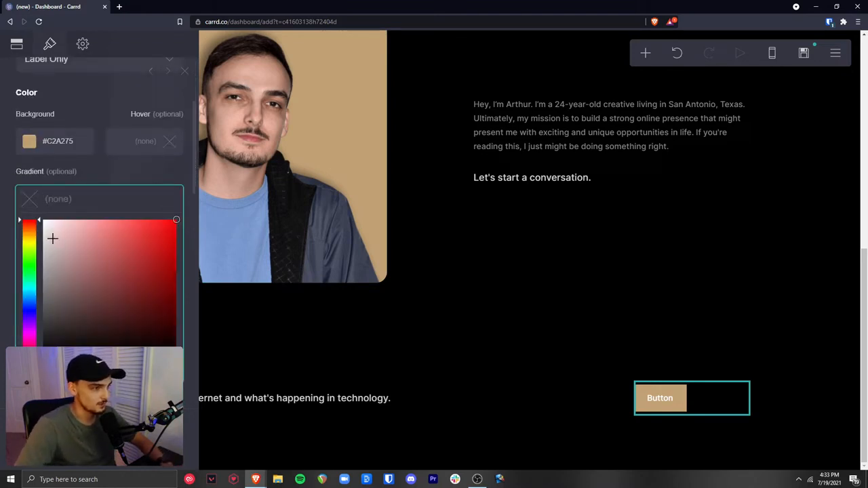
pyautogui.moveTo(31, 235); pyautogui.dragTo(30, 232)
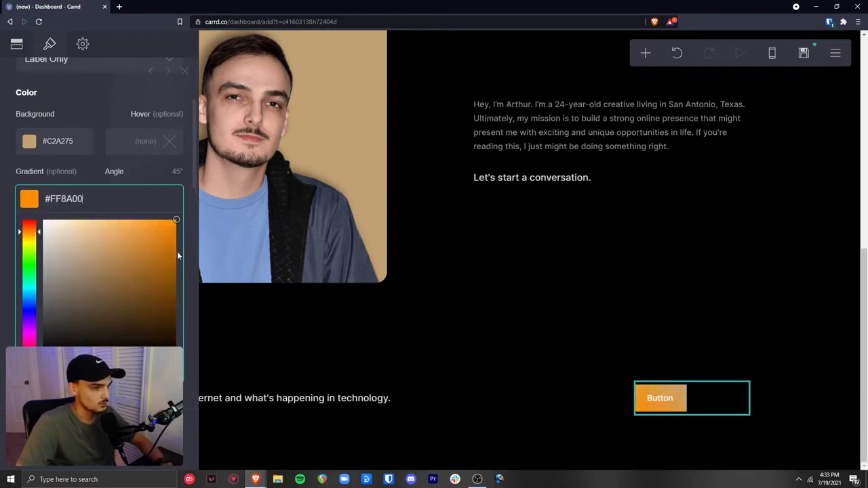
pyautogui.moveTo(174, 266); pyautogui.dragTo(172, 268)
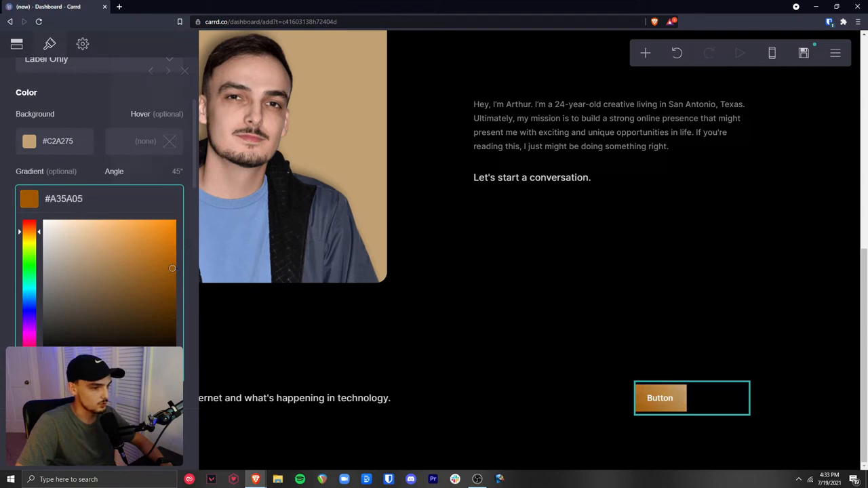
pyautogui.click(621, 447)
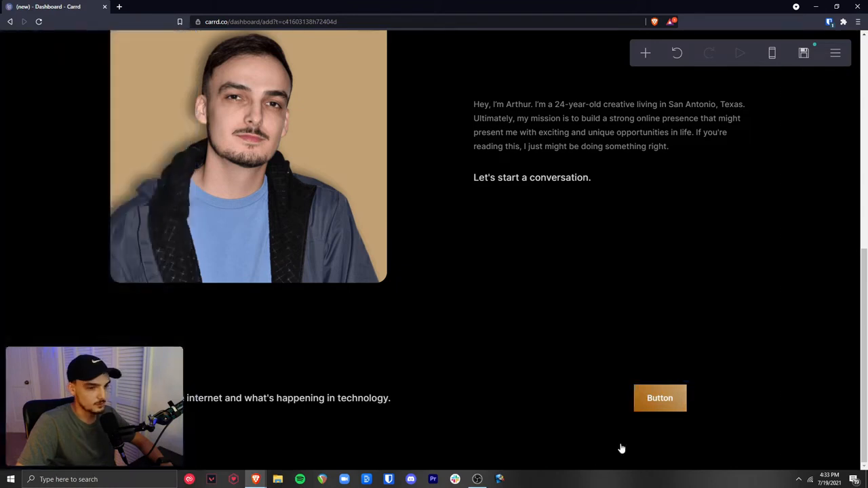
# Change the label of the button beside the writing text to "Go to blog".
pyautogui.click(674, 406)
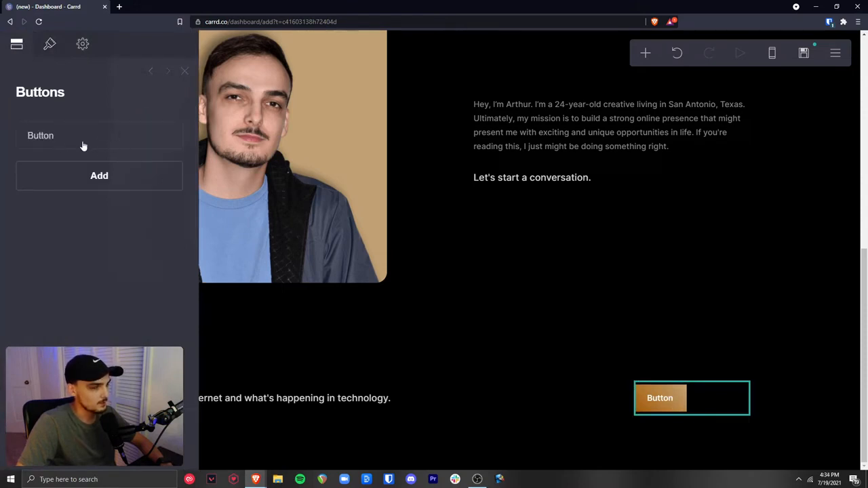
pyautogui.click(67, 145)
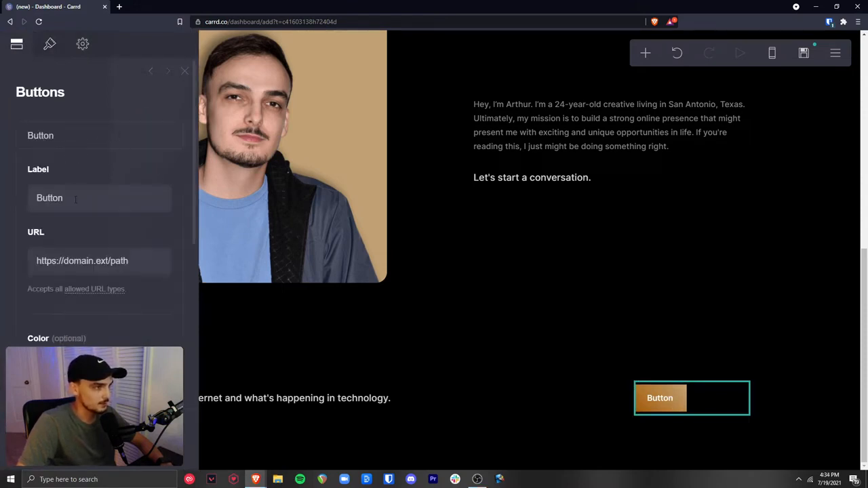
pyautogui.click(128, 196)
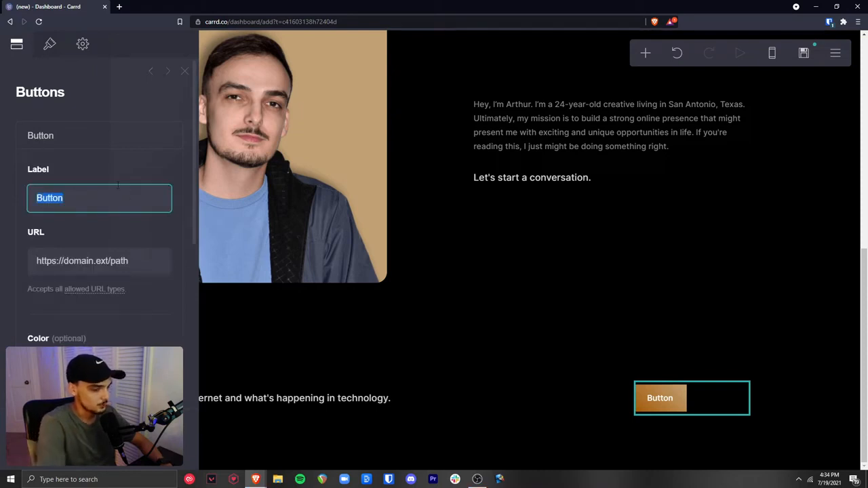
pyautogui.write('Go to blog')
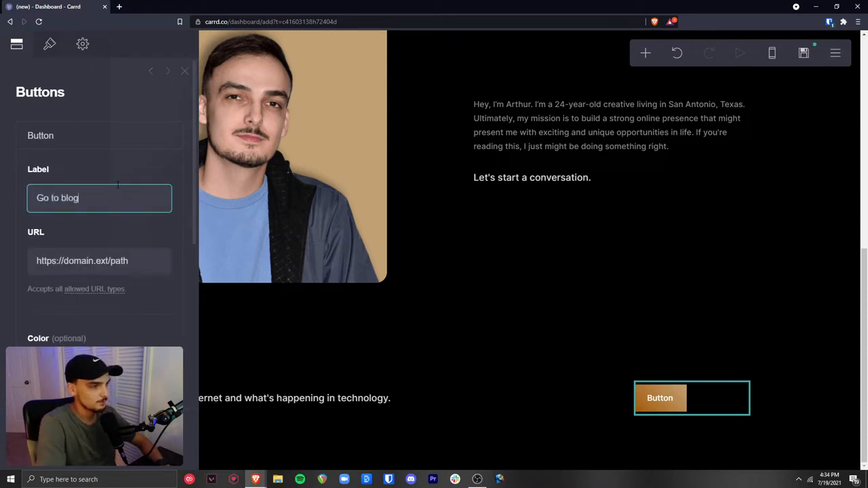
pyautogui.click(77, 110)
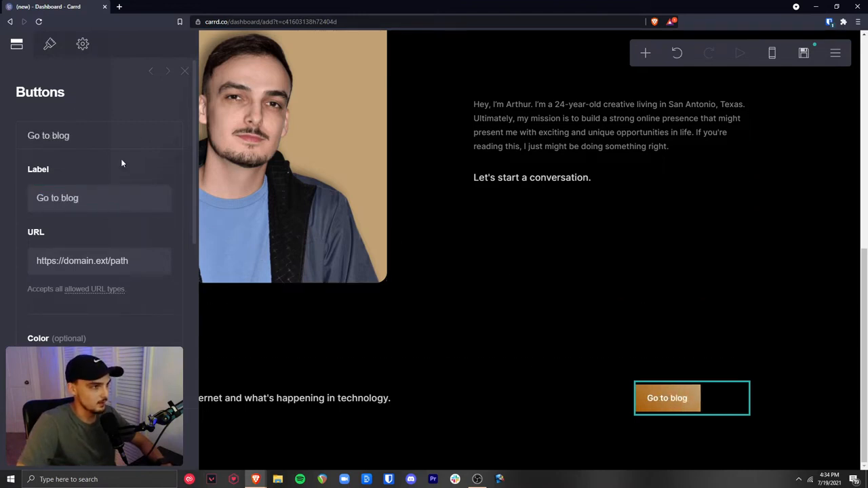
# Set the "Go to blog" button's style to Label + Icon.
pyautogui.click(50, 52)
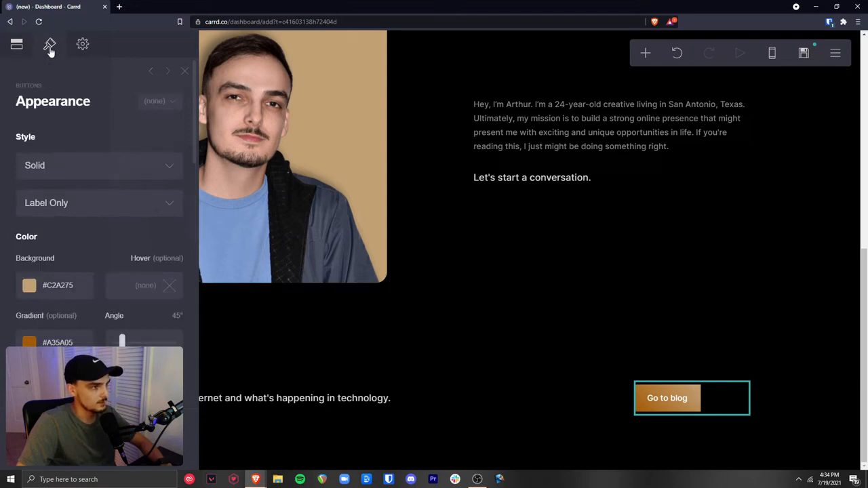
pyautogui.click(100, 205)
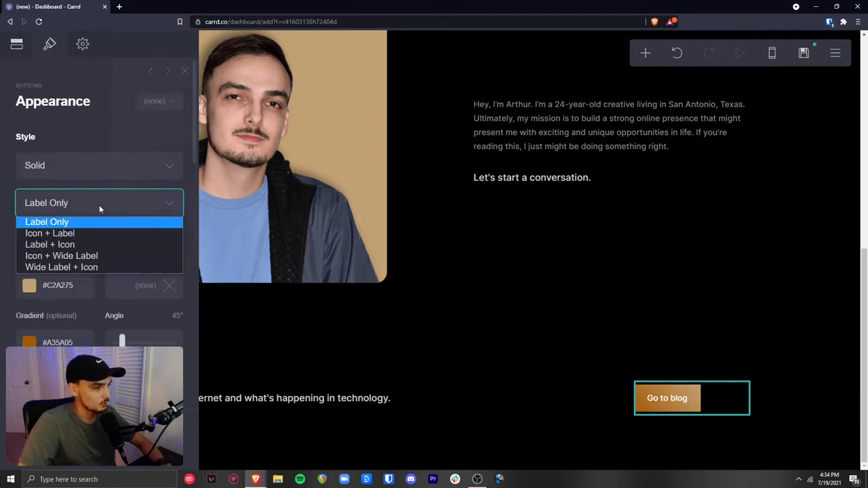
pyautogui.click(75, 244)
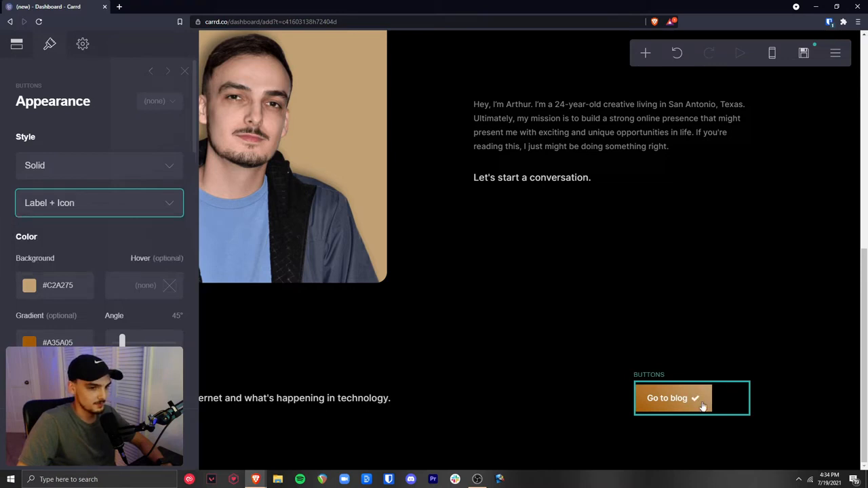
# Choose Right Arrow (light) as the icon for the "Go to blog" button.
pyautogui.click(18, 51)
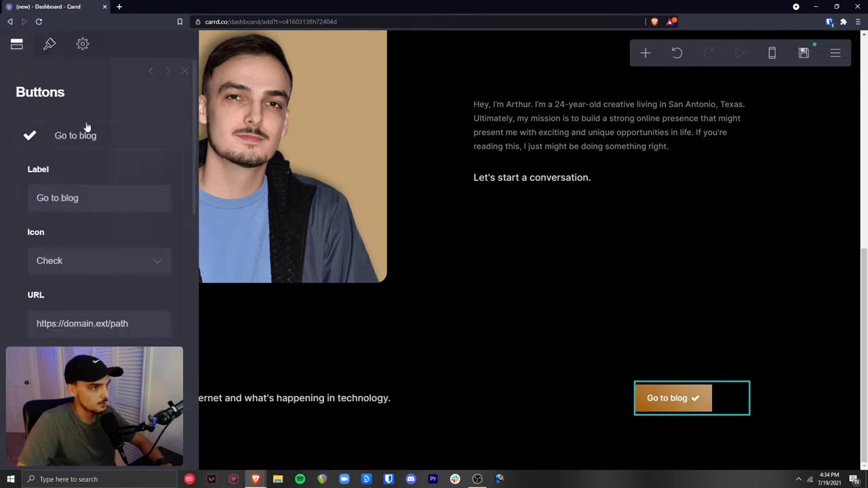
pyautogui.click(106, 264)
pyautogui.scroll(-1, 115, 217)
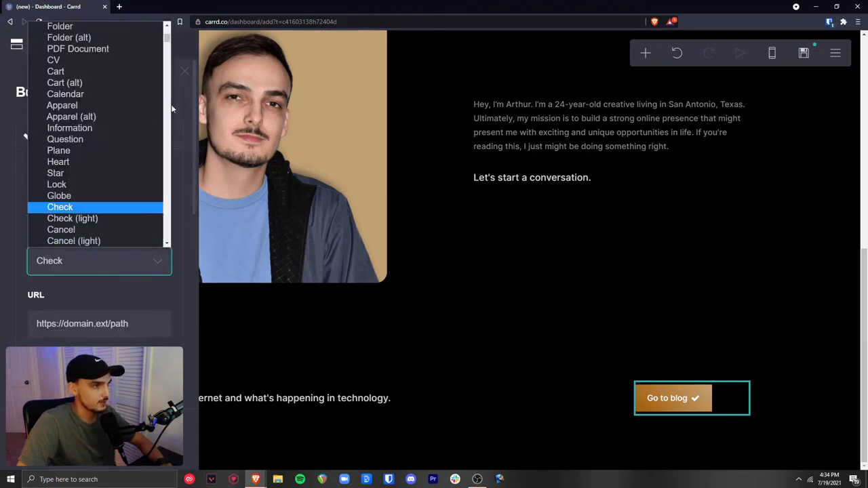
pyautogui.scroll(4, 135, 114)
pyautogui.scroll(-20, 155, 156)
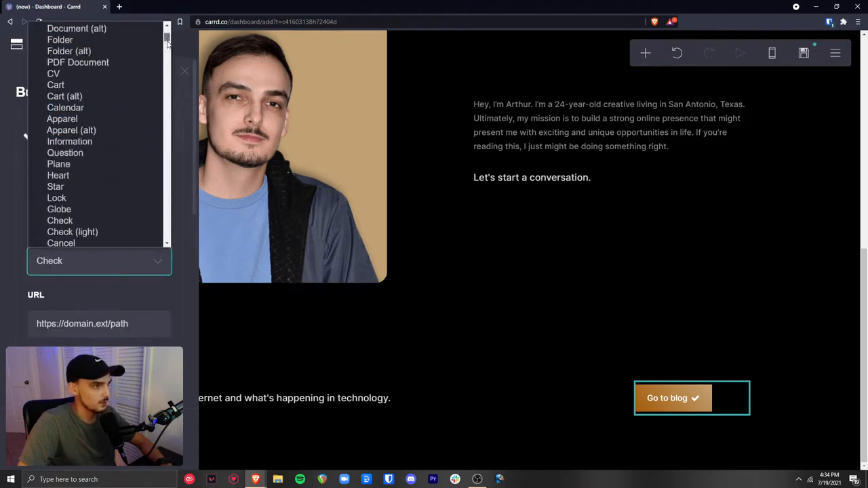
pyautogui.moveTo(163, 177); pyautogui.dragTo(170, 49)
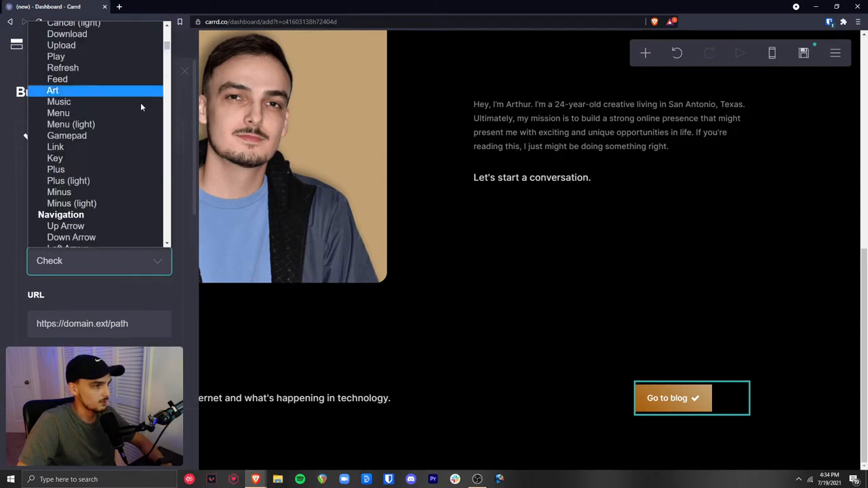
pyautogui.scroll(-5, 125, 152)
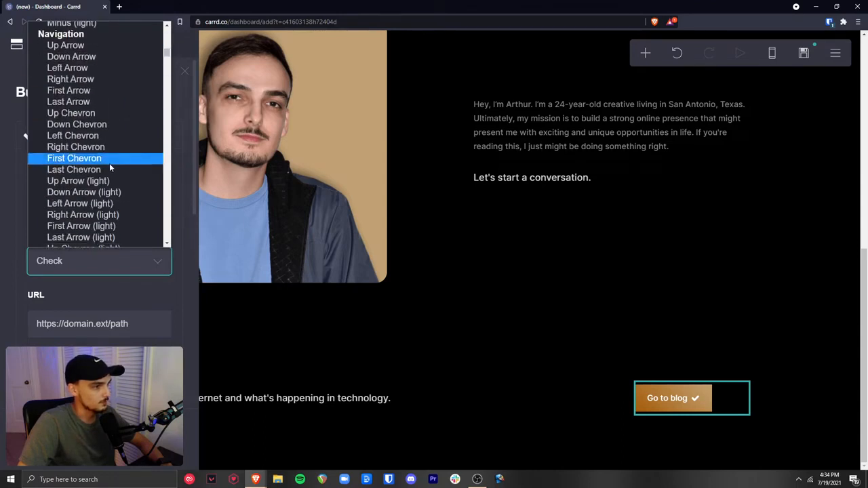
pyautogui.scroll(-3, 109, 163)
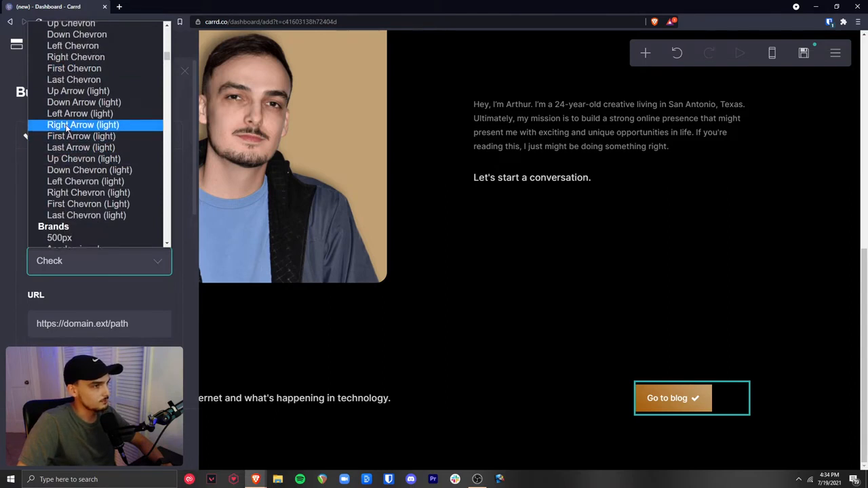
pyautogui.scroll(2, 68, 122)
pyautogui.scroll(-4, 96, 149)
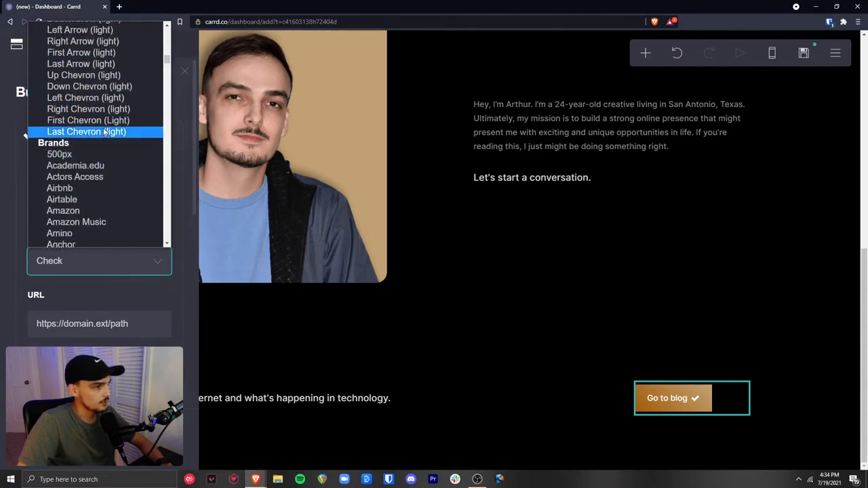
pyautogui.scroll(3, 100, 139)
pyautogui.click(101, 129)
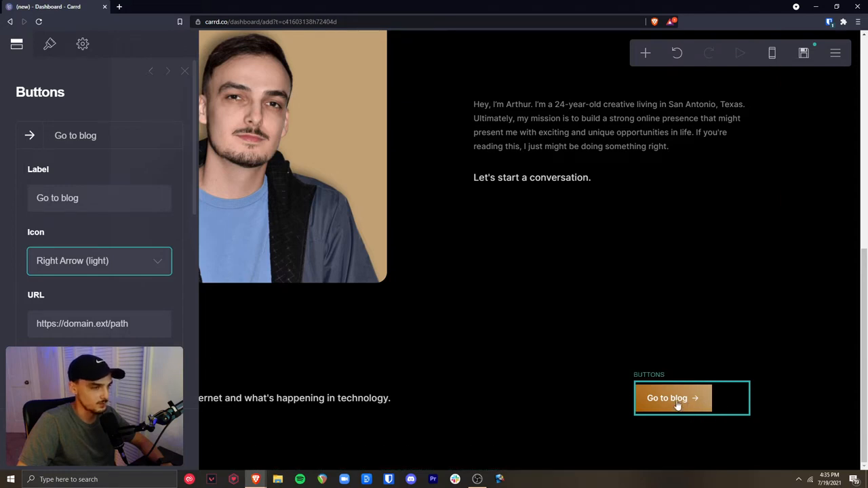
# Set the corner rounding of the "Go to blog" button to 1.
pyautogui.click(54, 53)
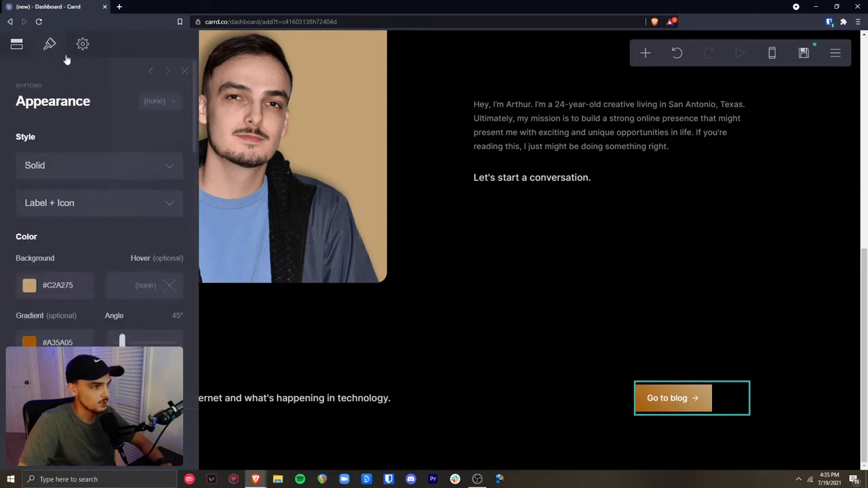
pyautogui.scroll(-3, 191, 127)
pyautogui.scroll(-3, 190, 157)
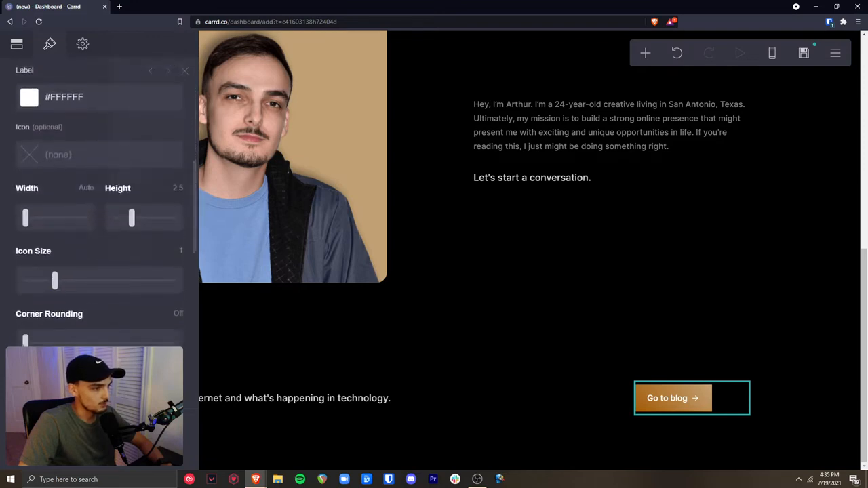
pyautogui.moveTo(25, 339); pyautogui.dragTo(100, 339)
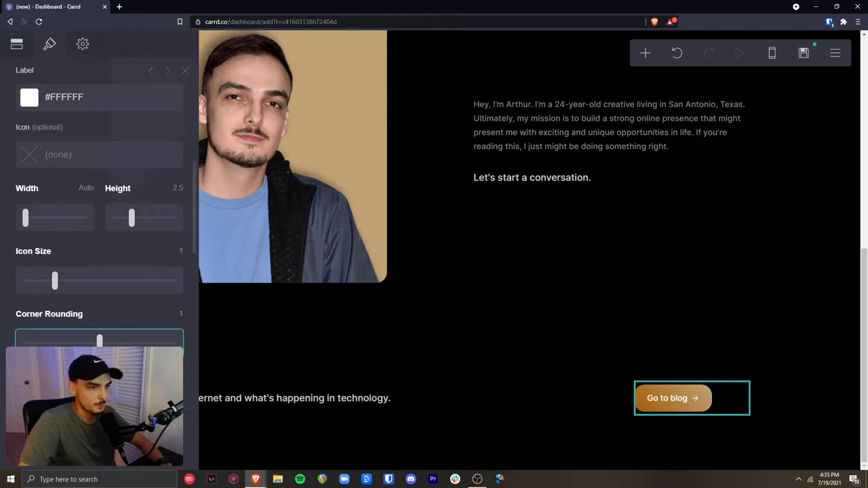
# Copy the button's gradient color, #A35A05, and apply it as the background's hover color.
pyautogui.scroll(5, 126, 333)
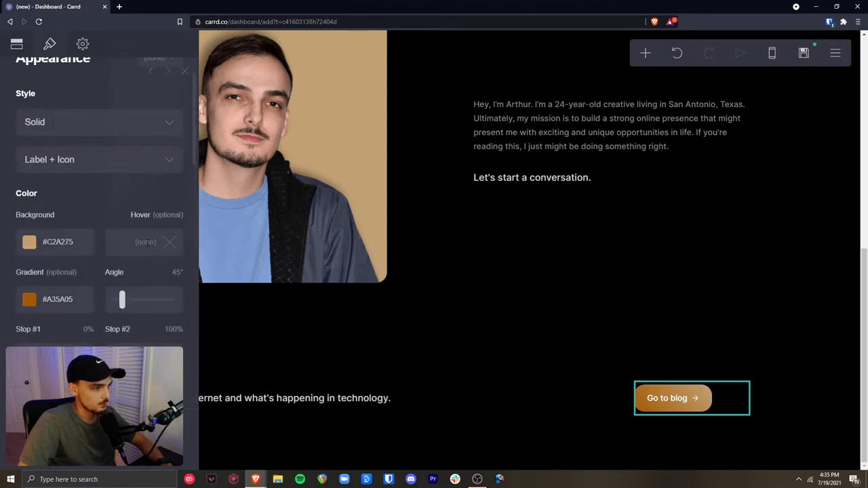
pyautogui.click(65, 299)
pyautogui.moveTo(93, 299); pyautogui.dragTo(29, 299)
pyautogui.hotkey('ctrl', 'c')
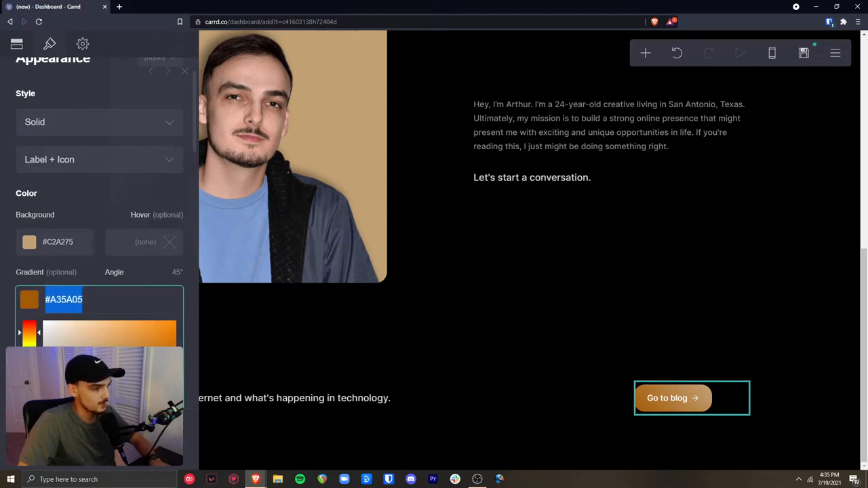
pyautogui.click(143, 242)
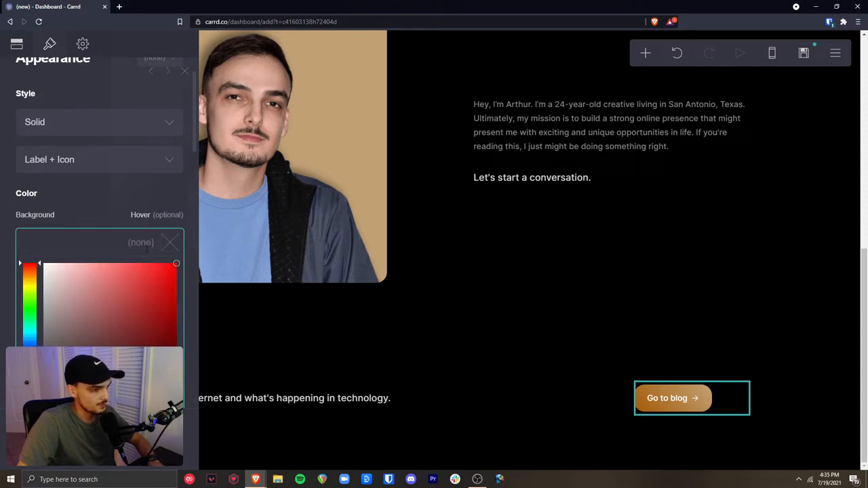
pyautogui.hotkey('ctrl', 'v')
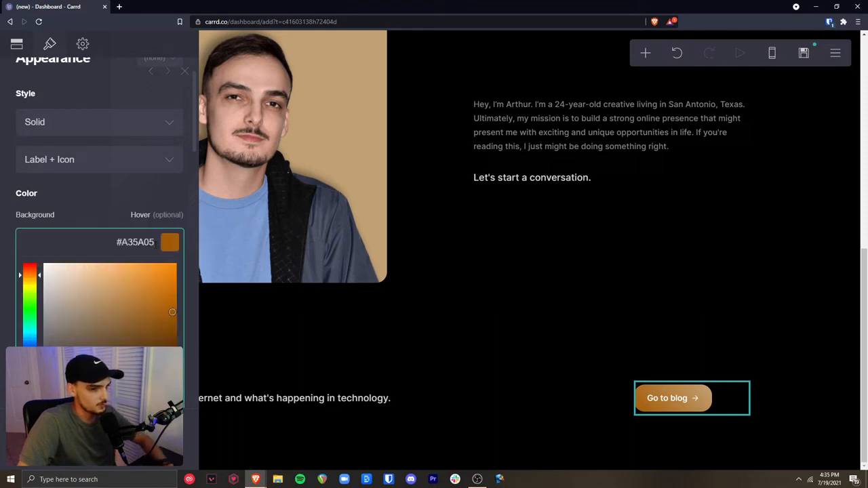
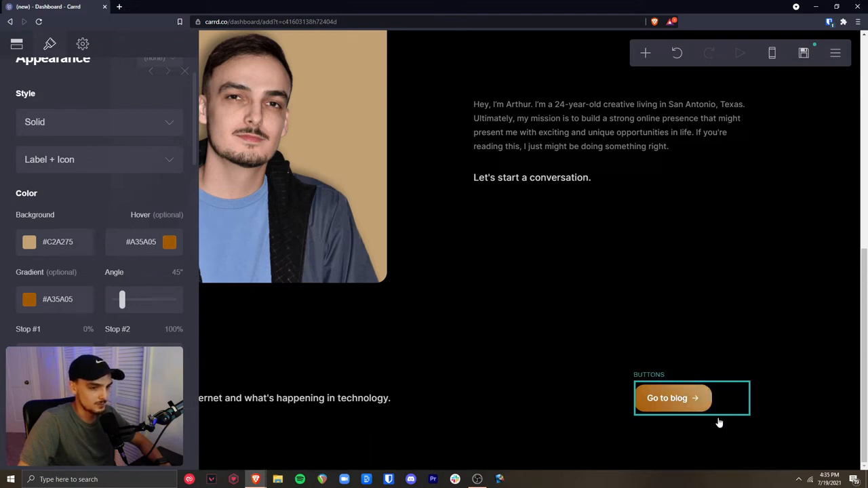
pyautogui.click(448, 332)
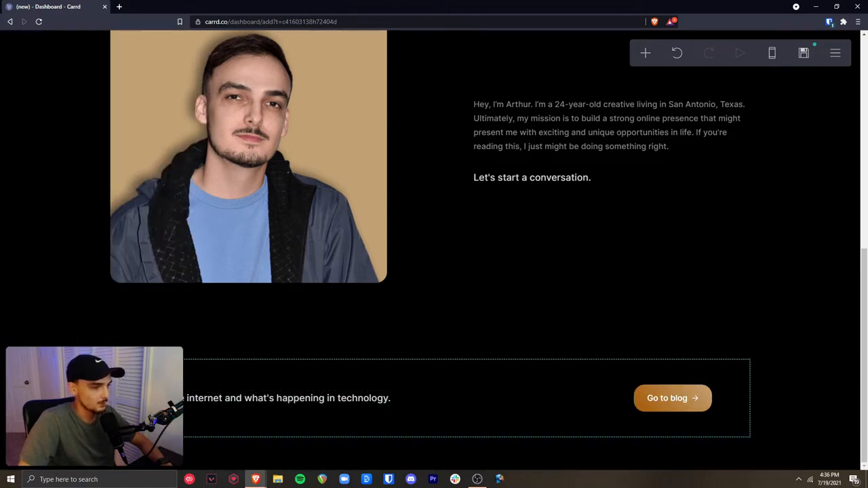
# Copy the button's background color, #C2A275, and use it as the border color of the writing section's columns container.
pyautogui.click(215, 384)
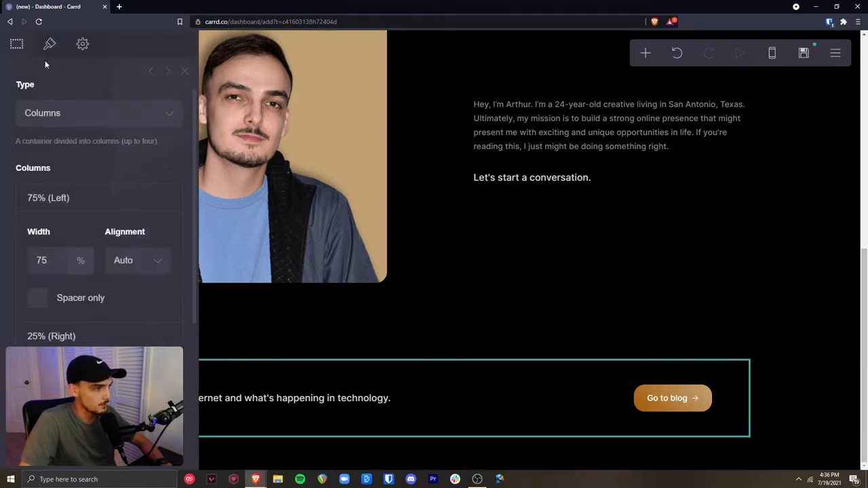
pyautogui.click(49, 43)
pyautogui.scroll(-6, 173, 272)
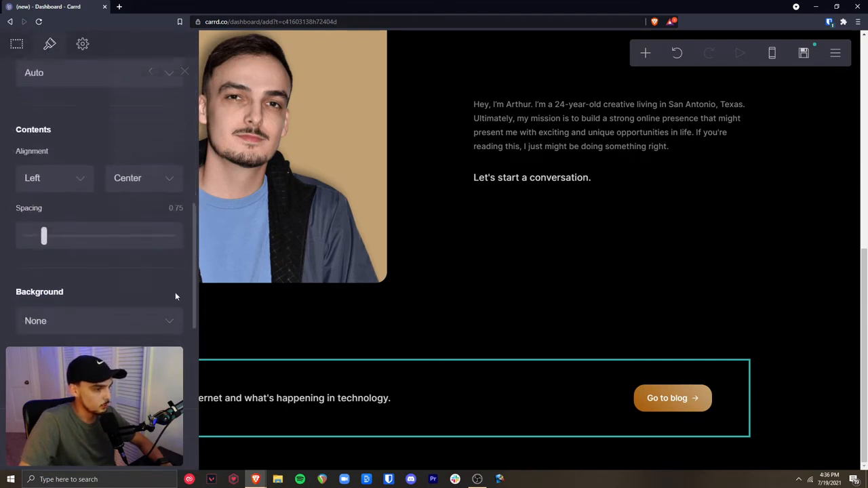
pyautogui.click(84, 256)
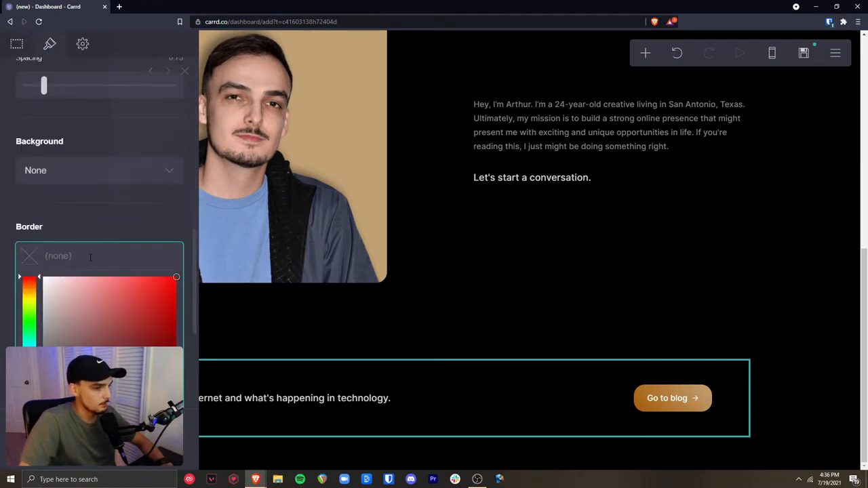
pyautogui.click(661, 404)
pyautogui.click(107, 287)
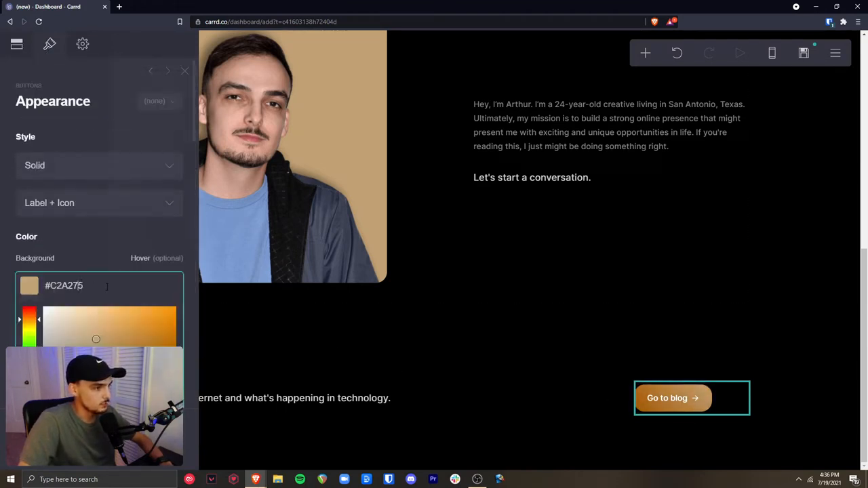
pyautogui.moveTo(106, 287); pyautogui.dragTo(2, 287)
pyautogui.click(249, 411)
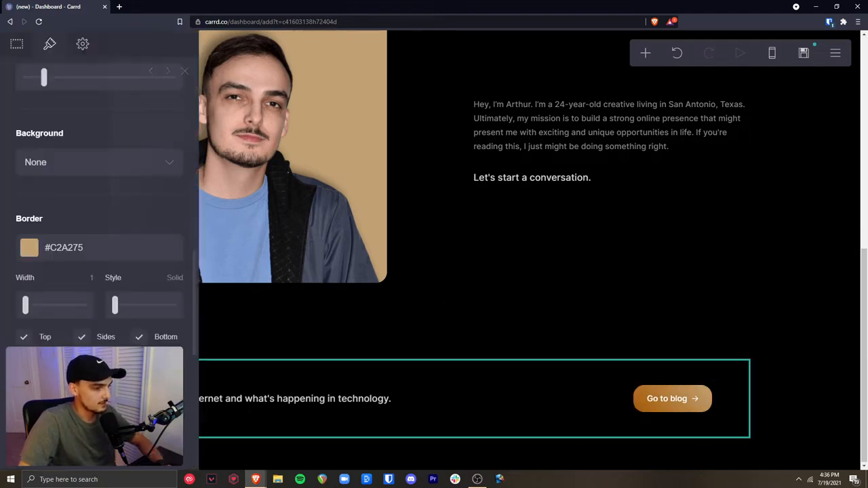
pyautogui.press('Escape')
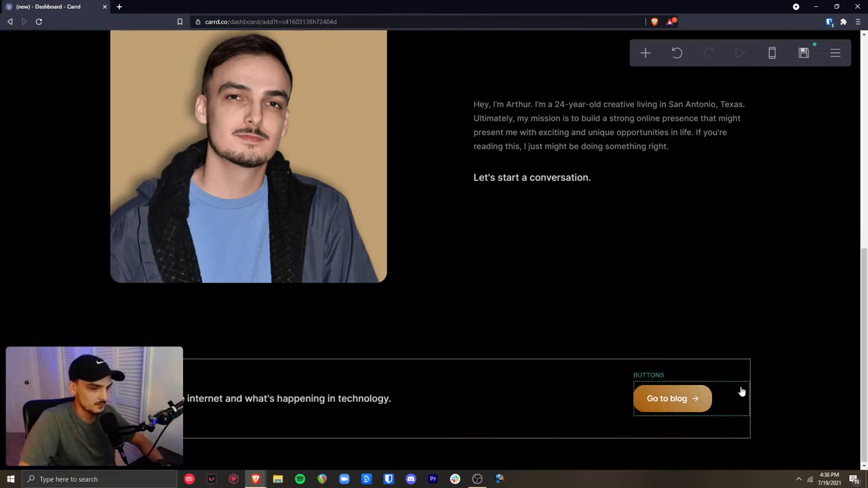
# Turn off the top and bottom borders of the writing section's container, keeping only the sides.
pyautogui.click(380, 376)
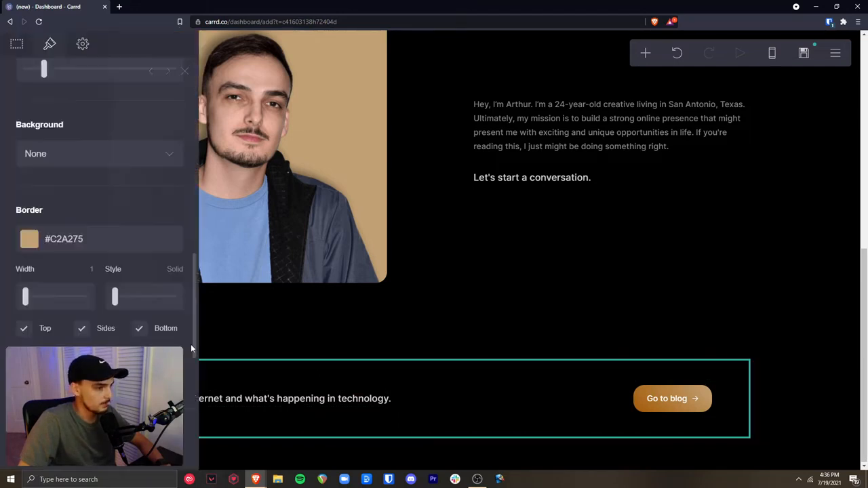
pyautogui.scroll(-1, 190, 348)
pyautogui.click(139, 316)
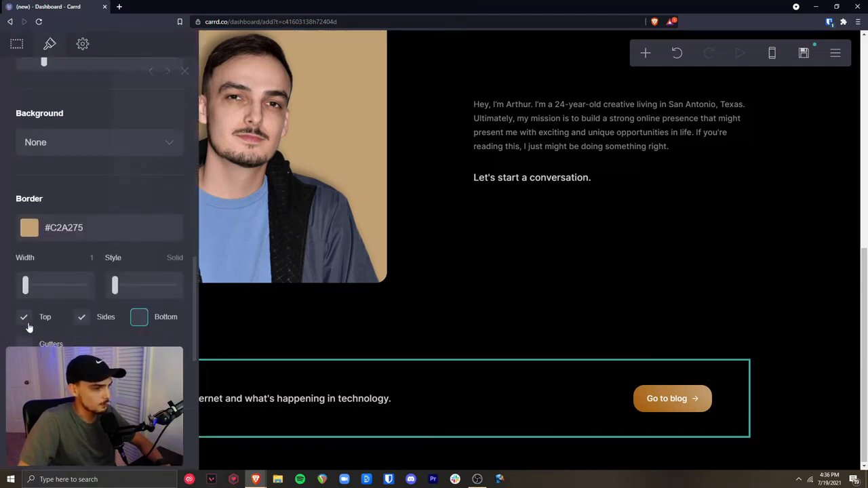
pyautogui.click(25, 319)
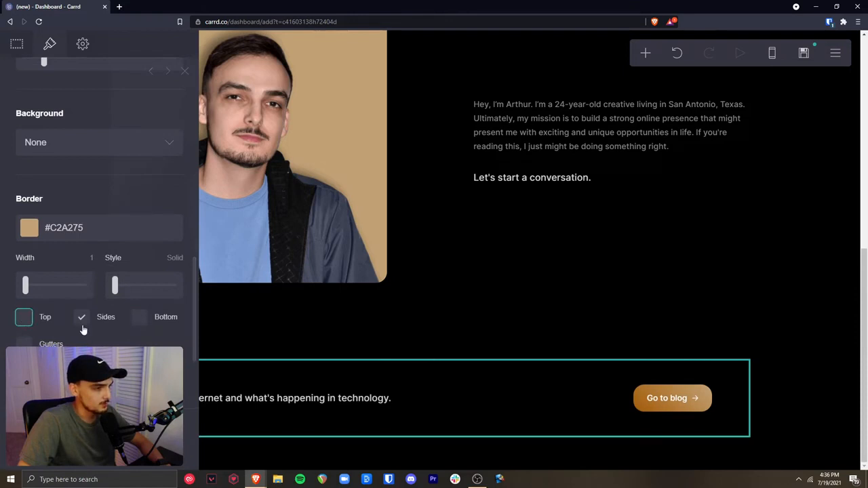
pyautogui.press('Escape')
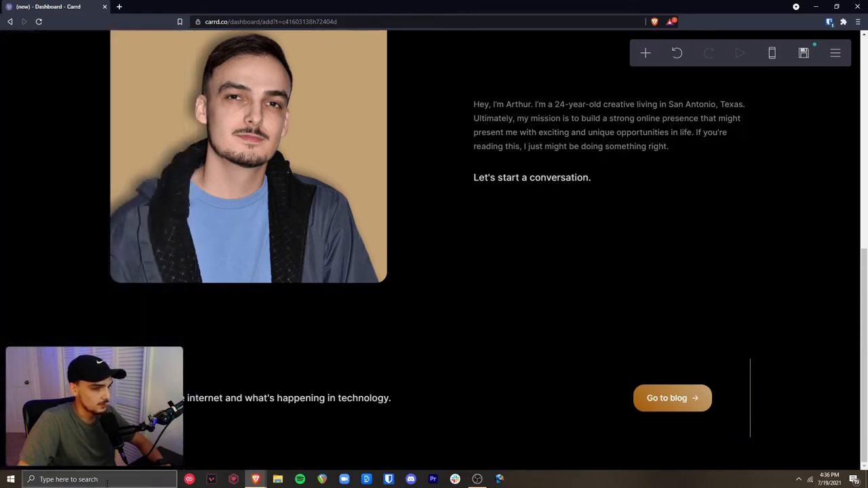
# Set the corner rounding of the writing section's container to 1.
pyautogui.click(376, 383)
pyautogui.scroll(5, 188, 247)
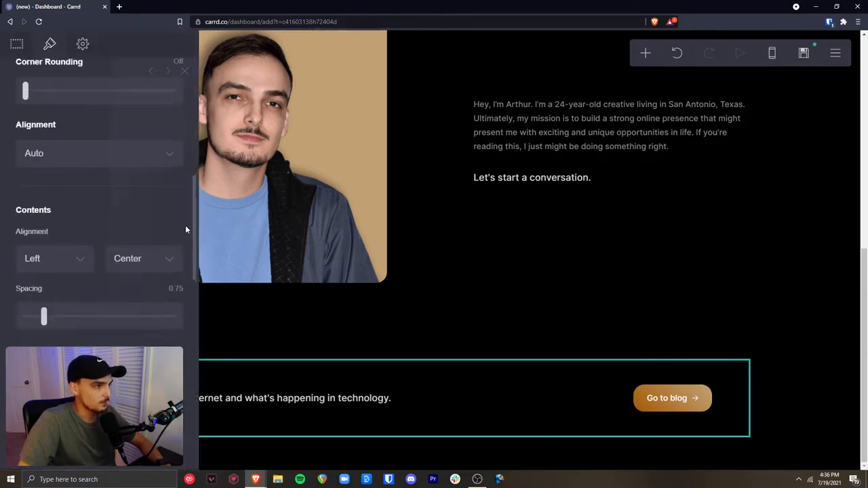
pyautogui.click(176, 205)
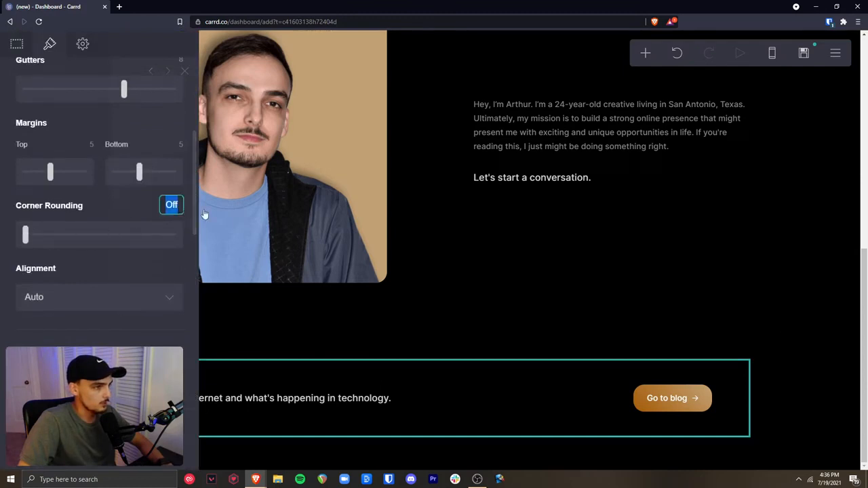
pyautogui.write('1')
pyautogui.press('Return')
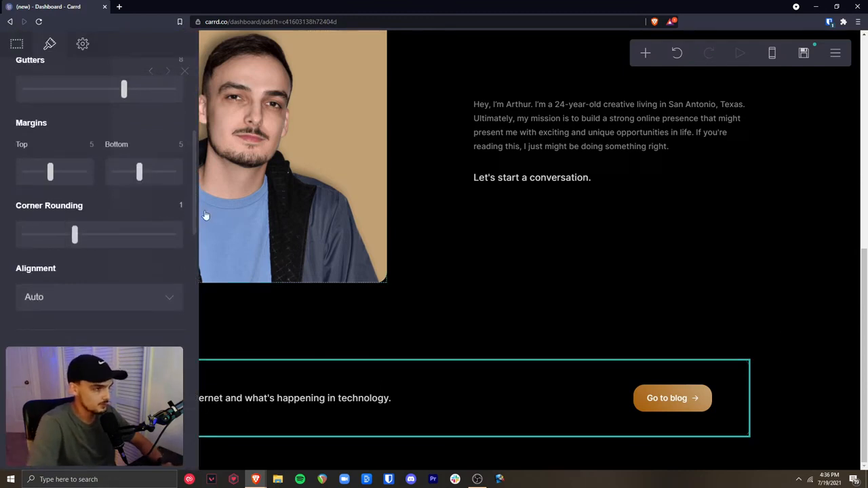
pyautogui.press('Escape')
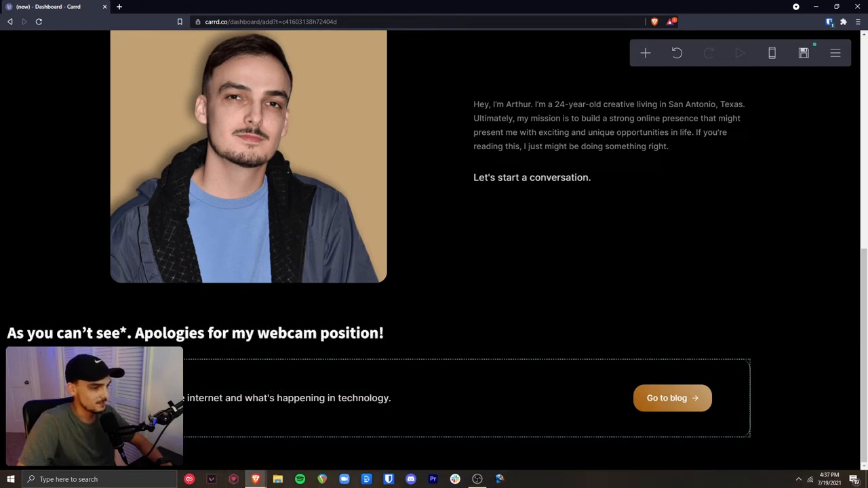
# Try horizontal padding values of 2 and 3 on the writing section's container.
pyautogui.click(154, 377)
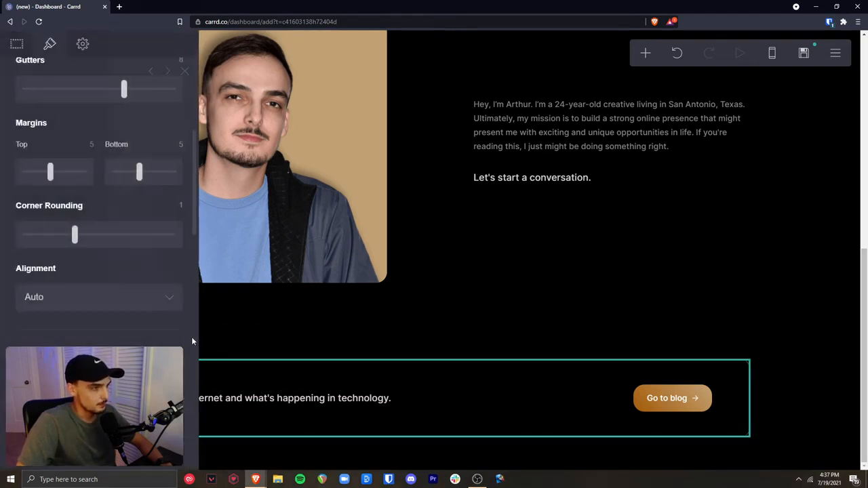
pyautogui.moveTo(195, 222); pyautogui.dragTo(201, 143)
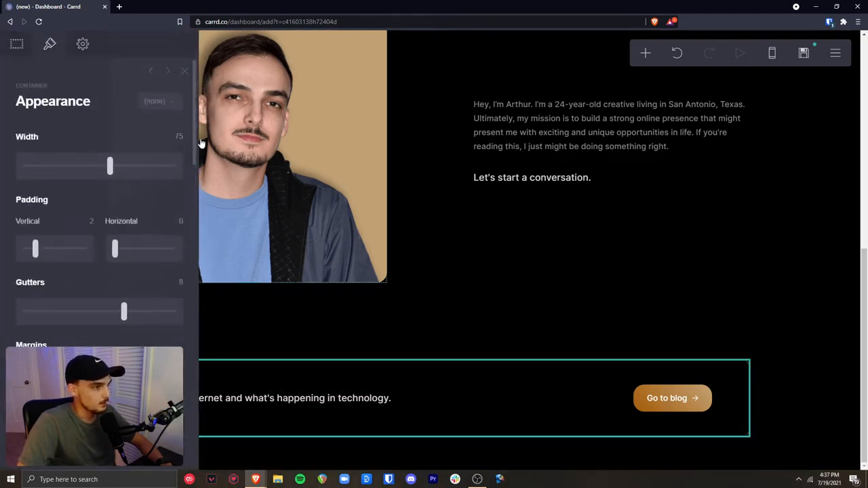
pyautogui.click(179, 222)
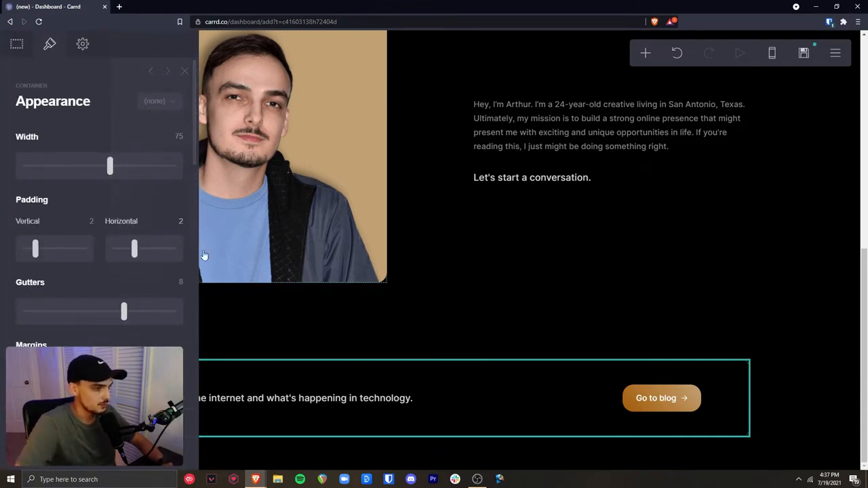
pyautogui.press('Escape')
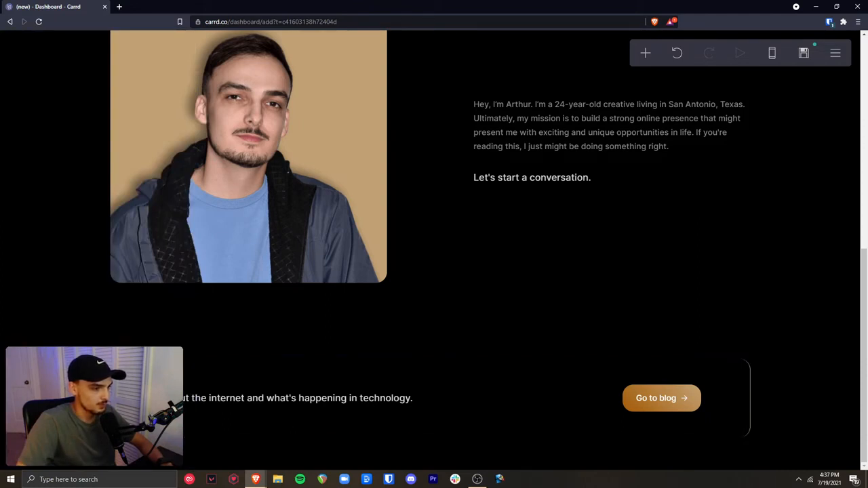
pyautogui.click(440, 376)
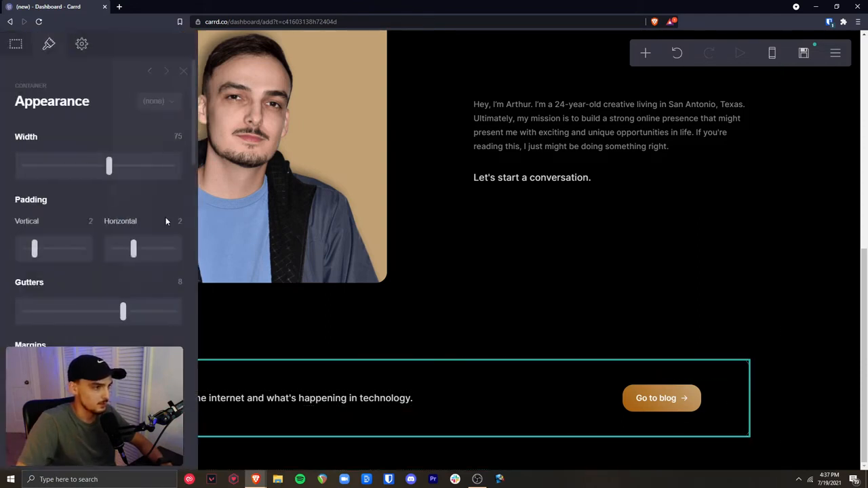
pyautogui.moveTo(135, 250); pyautogui.dragTo(145, 253)
pyautogui.click(774, 324)
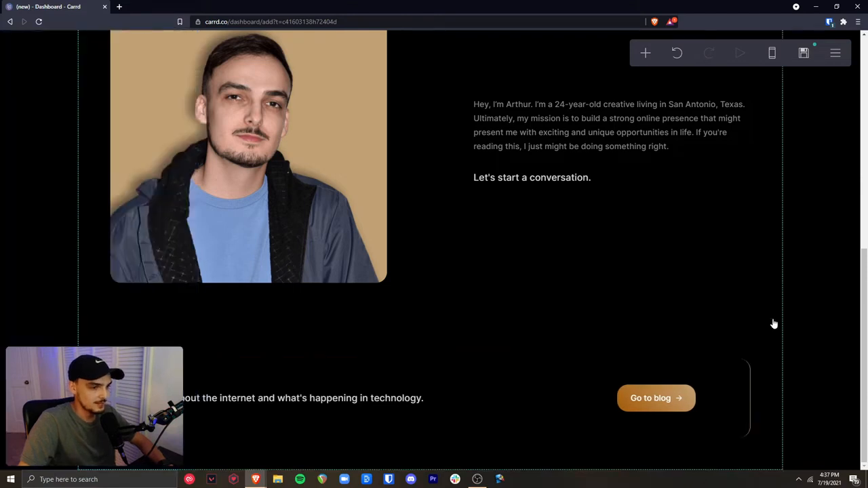
# Set the writing section container's horizontal padding to 4 and reduce its gutters to 0.
pyautogui.click(397, 372)
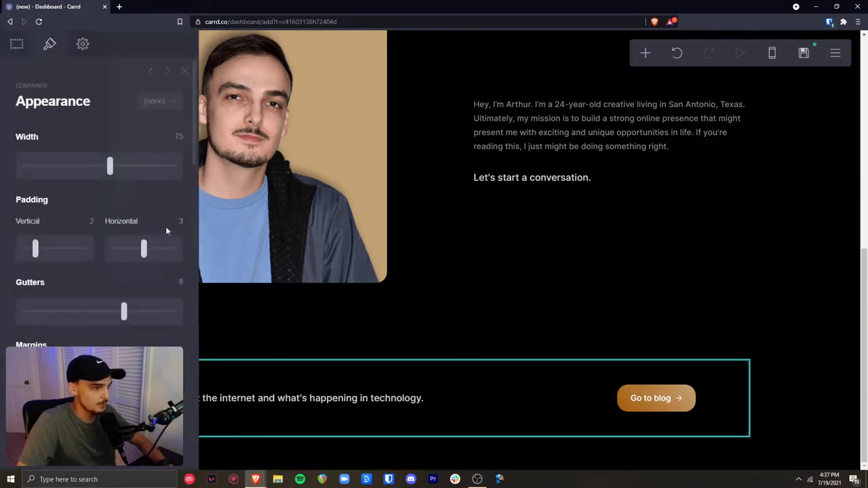
pyautogui.write('4')
pyautogui.press('Return')
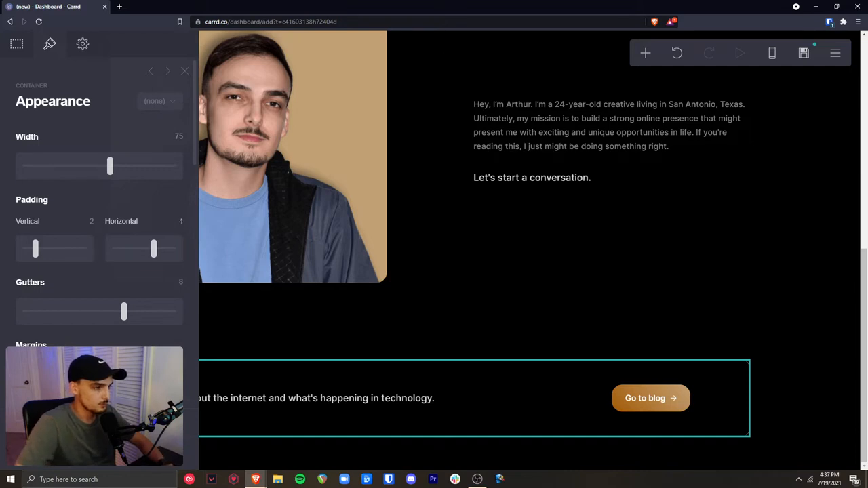
pyautogui.moveTo(126, 309); pyautogui.dragTo(13, 322)
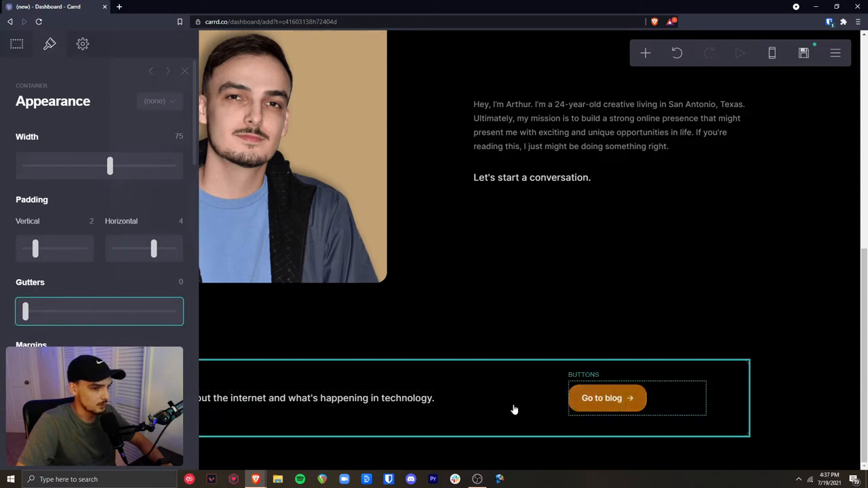
pyautogui.click(540, 453)
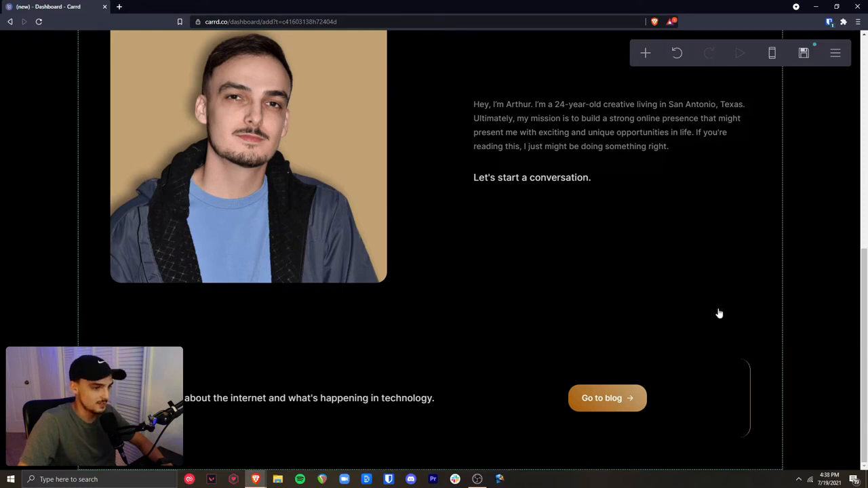
# Copy the bio paragraph's text color, #858585, and apply it to the text in the writing section.
pyautogui.click(529, 178)
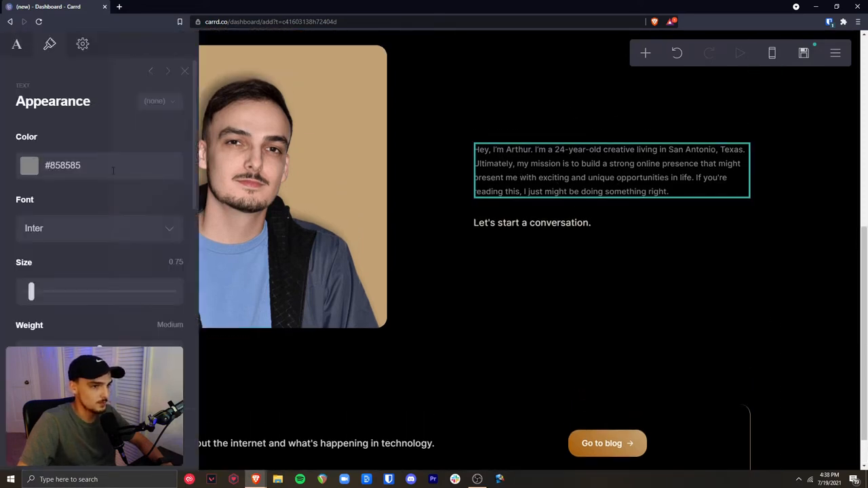
pyautogui.moveTo(84, 166); pyautogui.dragTo(2, 171)
pyautogui.hotkey('ctrl', 'c')
pyautogui.press('Escape')
pyautogui.click(199, 447)
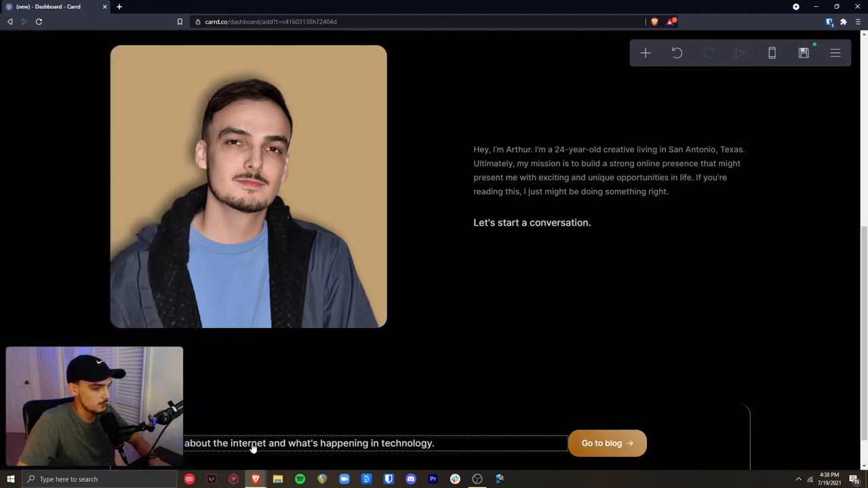
pyautogui.moveTo(81, 165); pyautogui.dragTo(4, 170)
pyautogui.hotkey('ctrl', 'v')
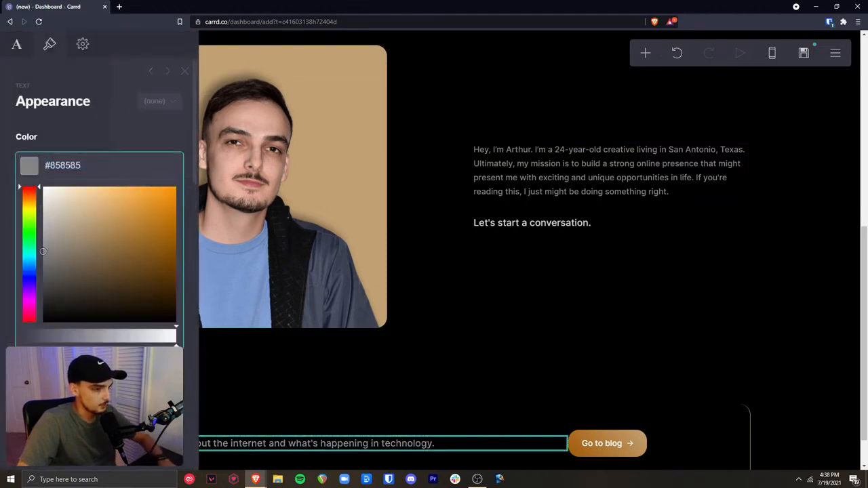
pyautogui.click(547, 418)
# Add an icons element below the writing section with an Up Arrow (light) icon at size 1.75.
pyautogui.scroll(-1, 790, 365)
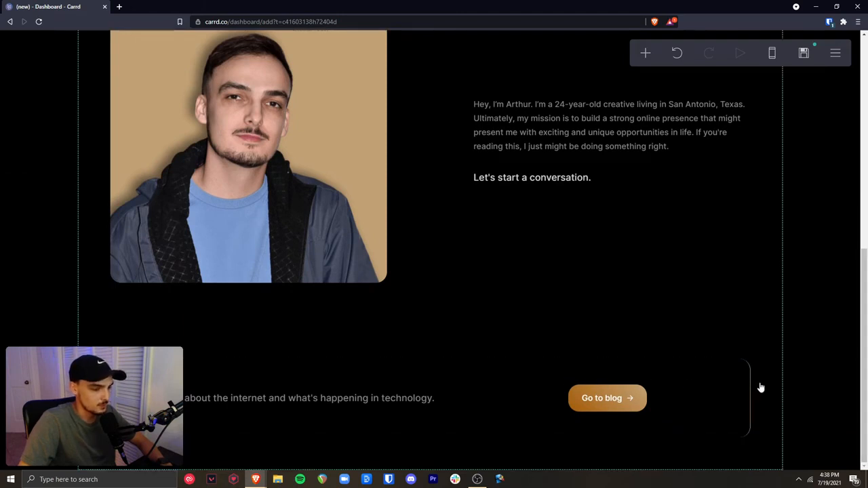
pyautogui.moveTo(863, 374); pyautogui.dragTo(865, 134)
pyautogui.scroll(-6, 832, 221)
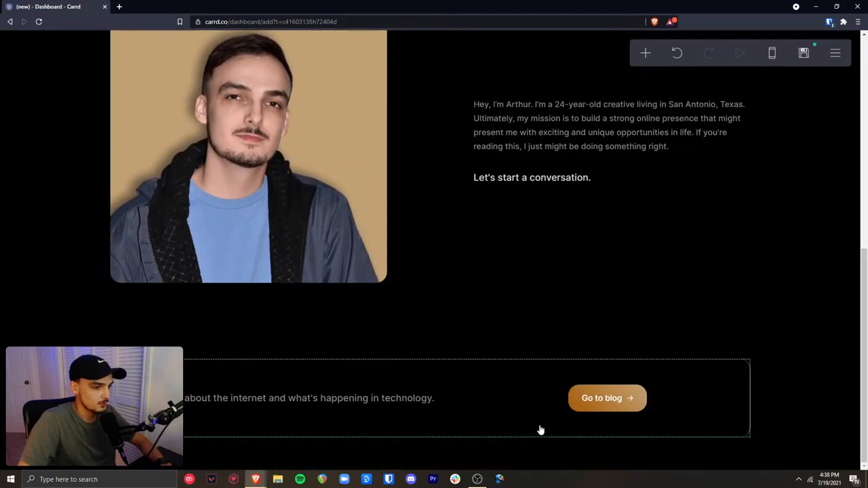
pyautogui.click(643, 55)
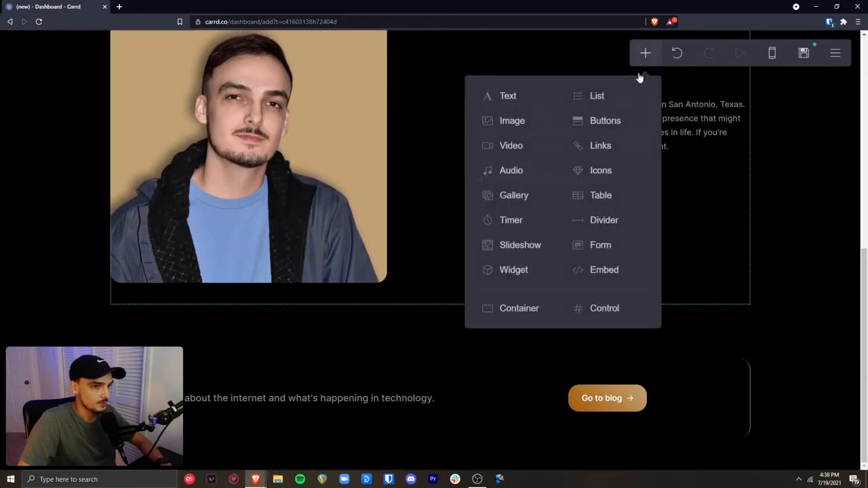
pyautogui.click(610, 170)
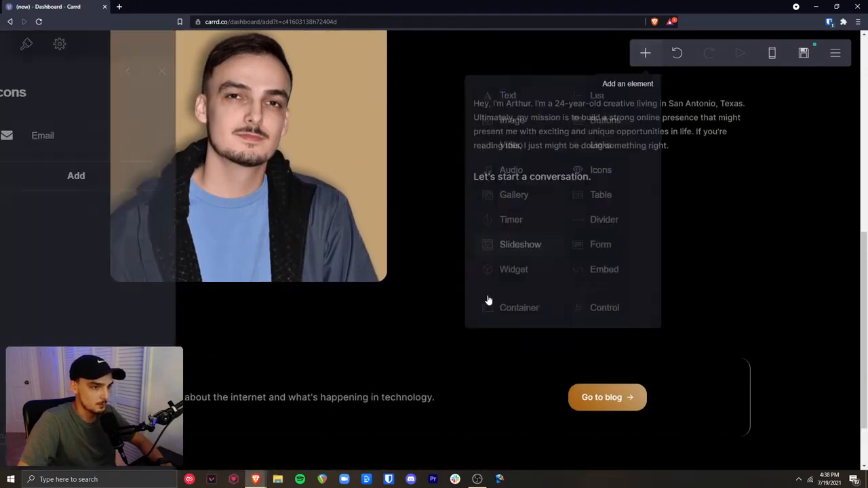
pyautogui.click(113, 142)
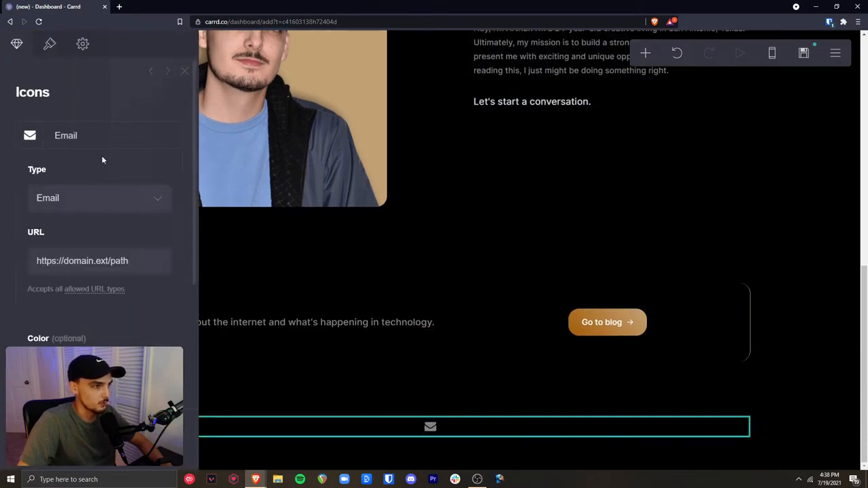
pyautogui.click(85, 193)
pyautogui.scroll(-10, 114, 292)
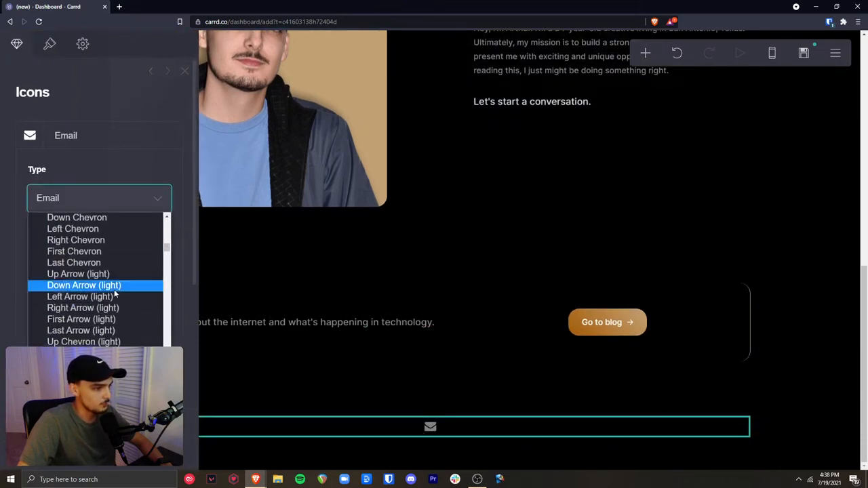
pyautogui.click(96, 274)
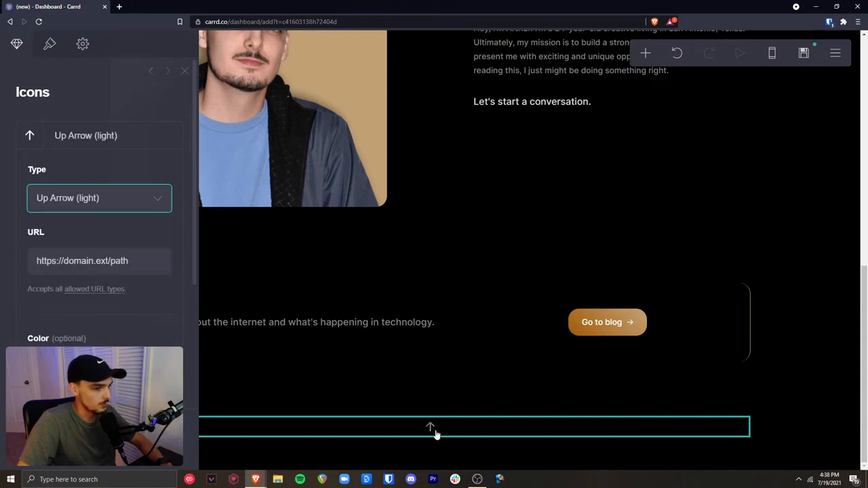
pyautogui.click(49, 44)
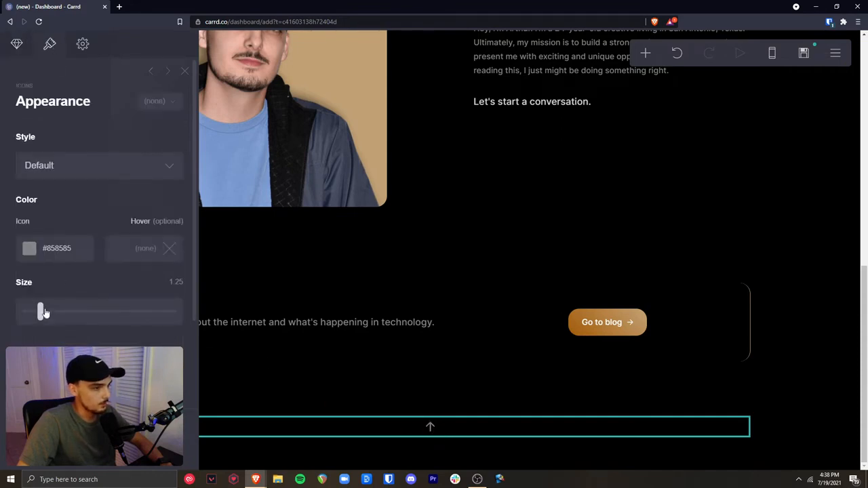
pyautogui.moveTo(42, 312); pyautogui.dragTo(50, 313)
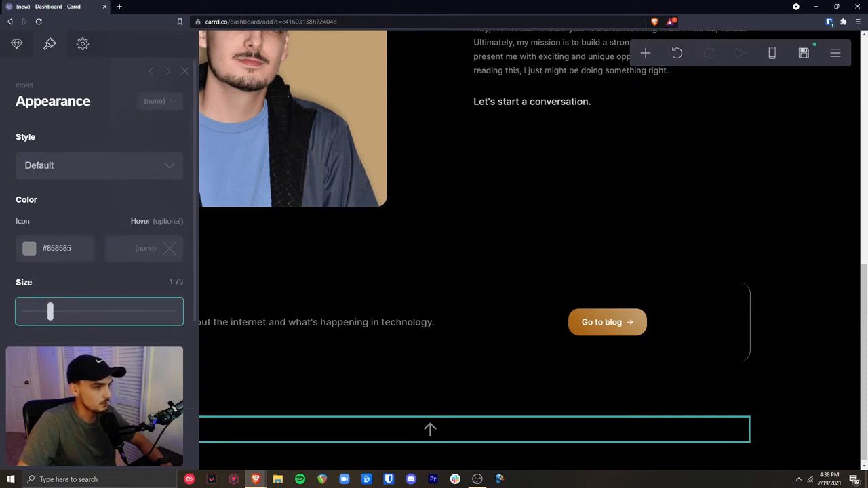
# Copy the "Go to blog" button's background color, #C2A275, and apply it as the up arrow icon's hover color.
pyautogui.click(27, 257)
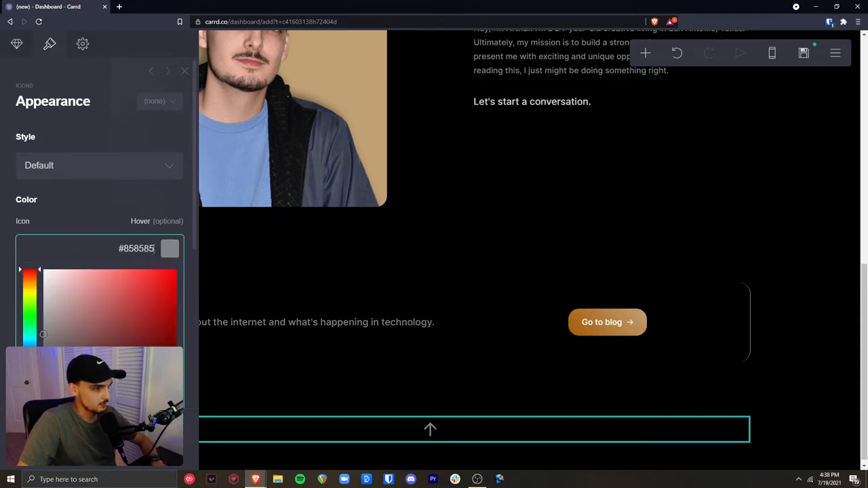
pyautogui.click(605, 322)
pyautogui.click(78, 285)
pyautogui.moveTo(78, 286); pyautogui.dragTo(42, 287)
pyautogui.click(125, 288)
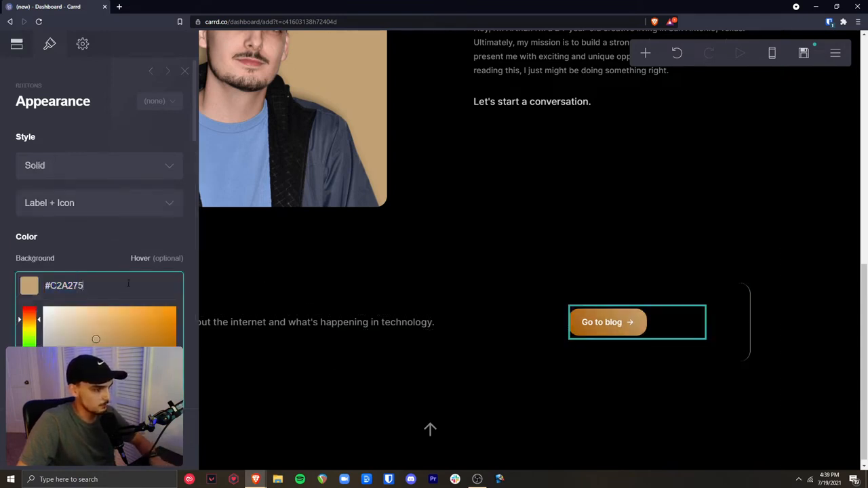
pyautogui.hotkey('ctrl', 'a')
pyautogui.hotkey('ctrl', 'c')
pyautogui.click(431, 429)
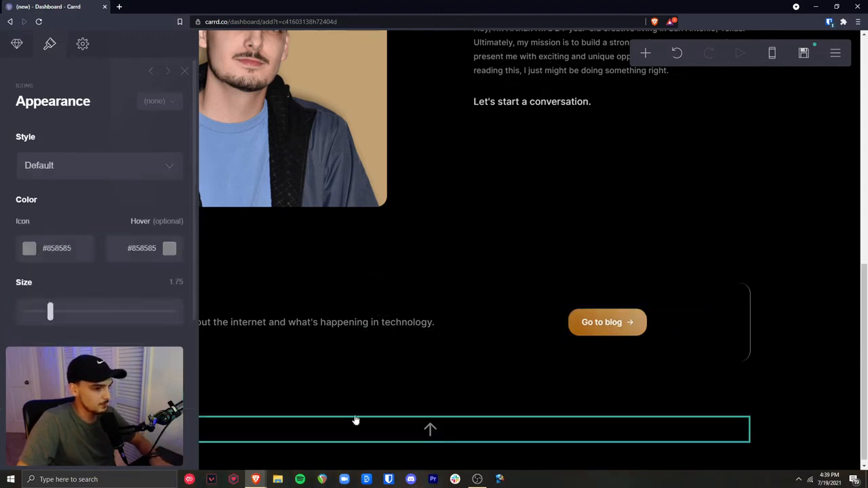
pyautogui.click(164, 248)
pyautogui.hotkey('ctrl', 'a')
pyautogui.hotkey('ctrl', 'v')
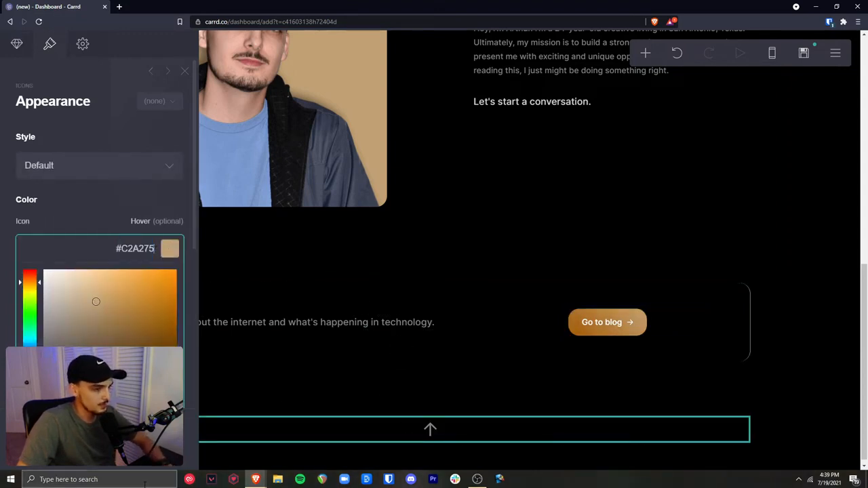
pyautogui.press('Escape')
pyautogui.press('Escape')
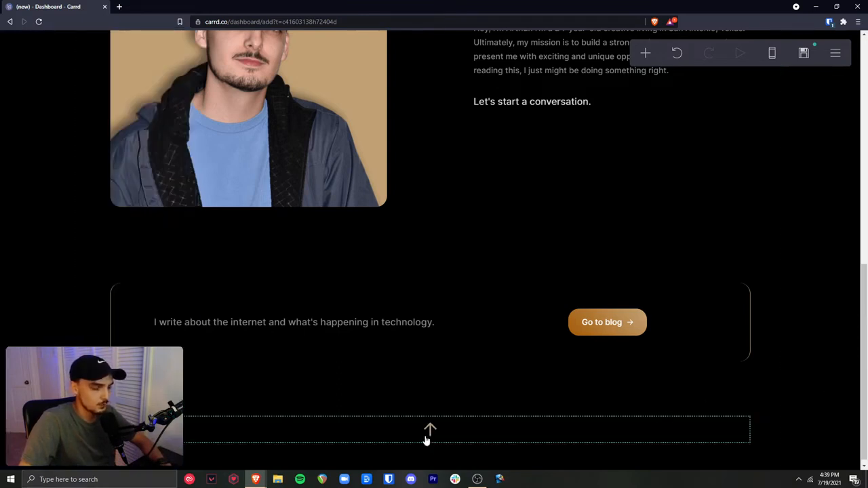
pyautogui.click(431, 432)
pyautogui.click(16, 44)
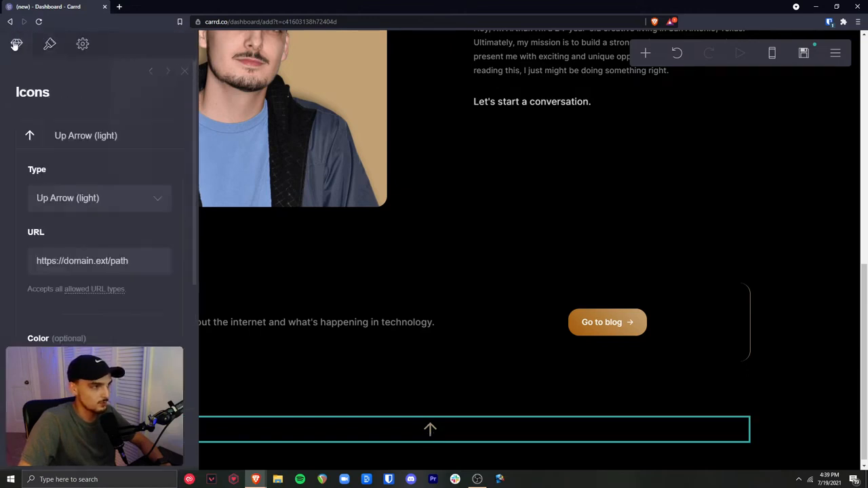
pyautogui.click(78, 140)
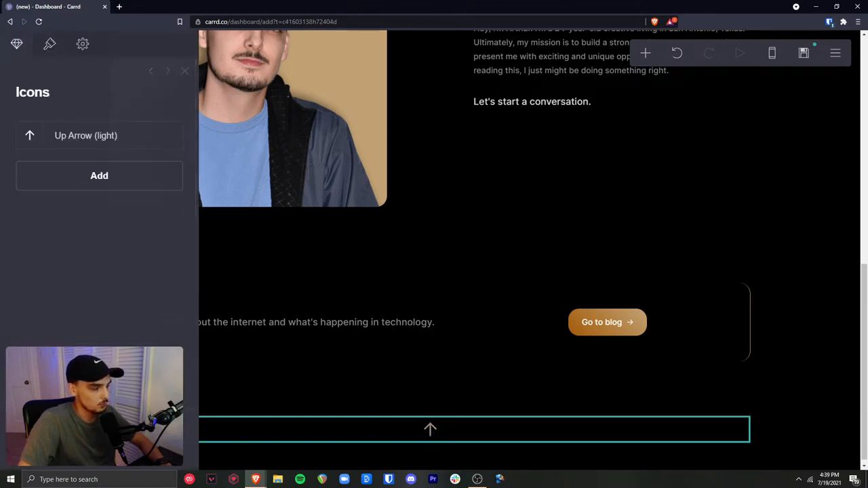
pyautogui.click(59, 444)
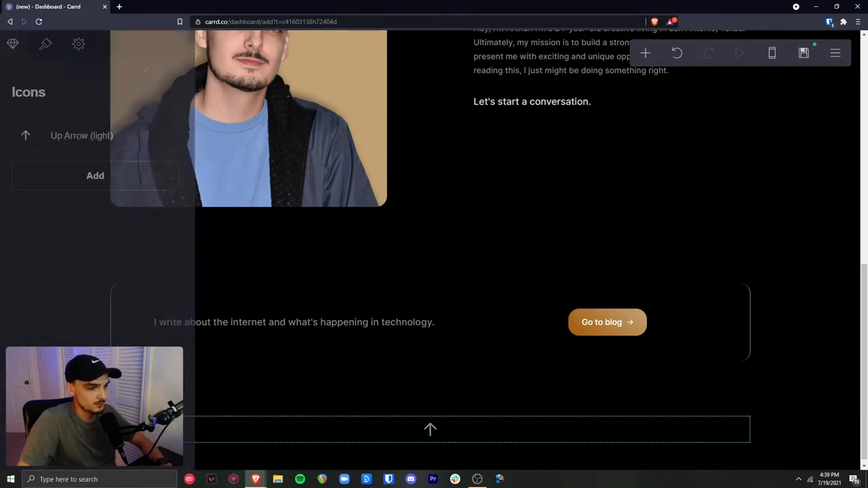
# Add a control element beneath the header container and set its type to Scroll Point.
pyautogui.moveTo(862, 410); pyautogui.dragTo(843, 141)
pyautogui.click(475, 82)
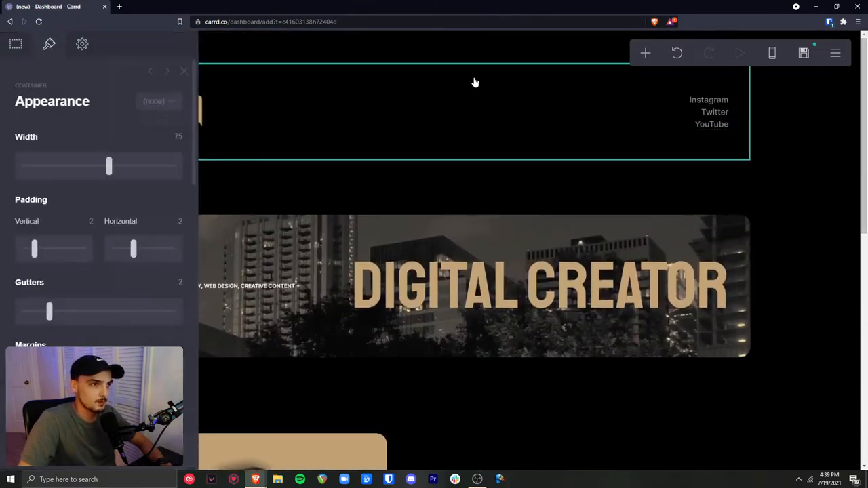
pyautogui.click(645, 59)
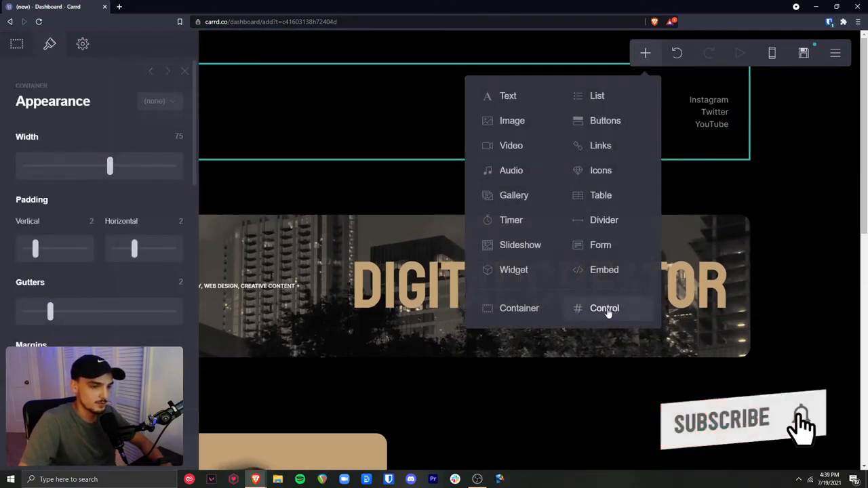
pyautogui.click(605, 309)
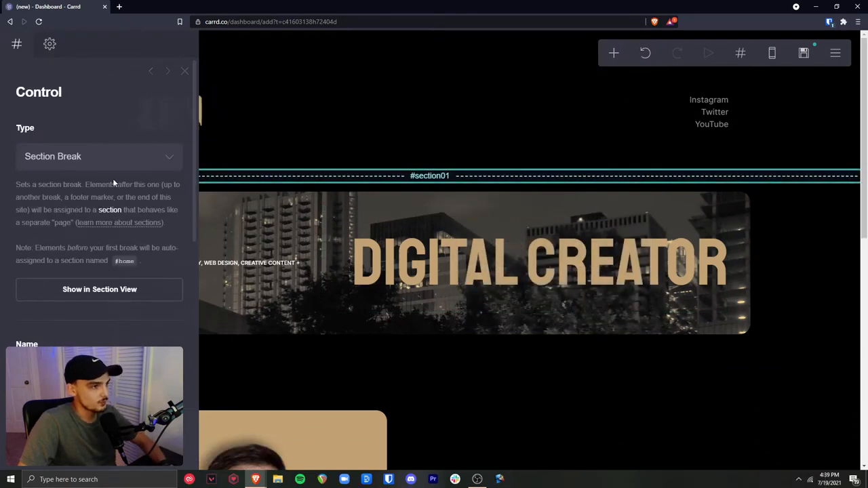
pyautogui.click(114, 161)
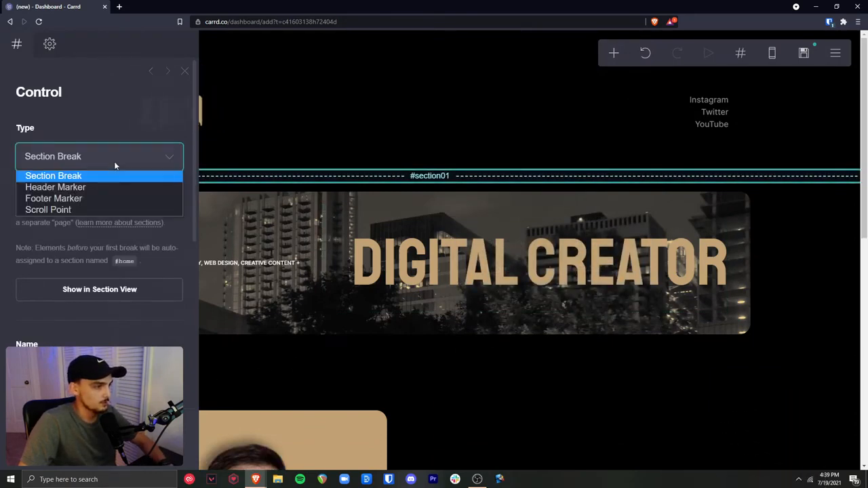
pyautogui.click(97, 210)
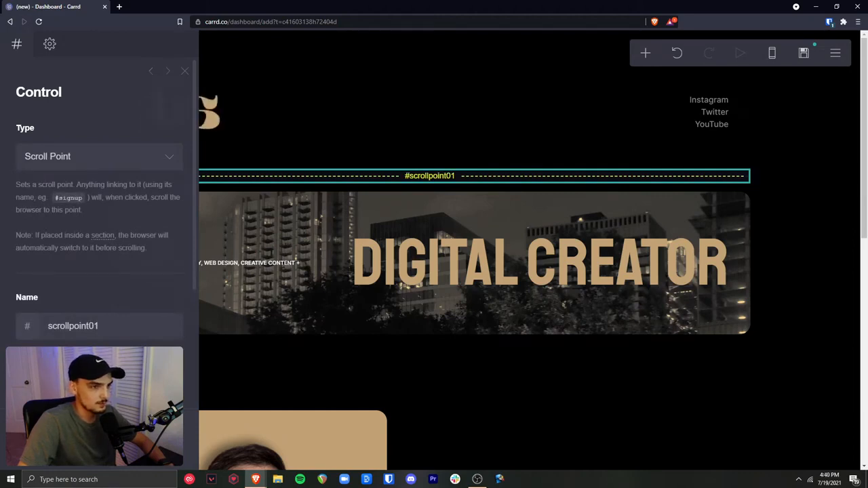
# Move the scroll point above the header container at the start of the page and name it home.
pyautogui.moveTo(432, 178); pyautogui.dragTo(441, 68)
pyautogui.click(442, 67)
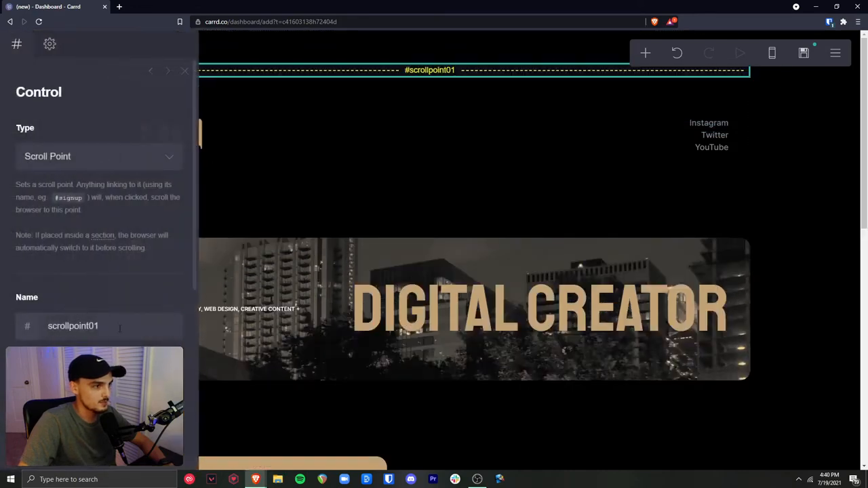
pyautogui.doubleClick(119, 328)
pyautogui.write('home')
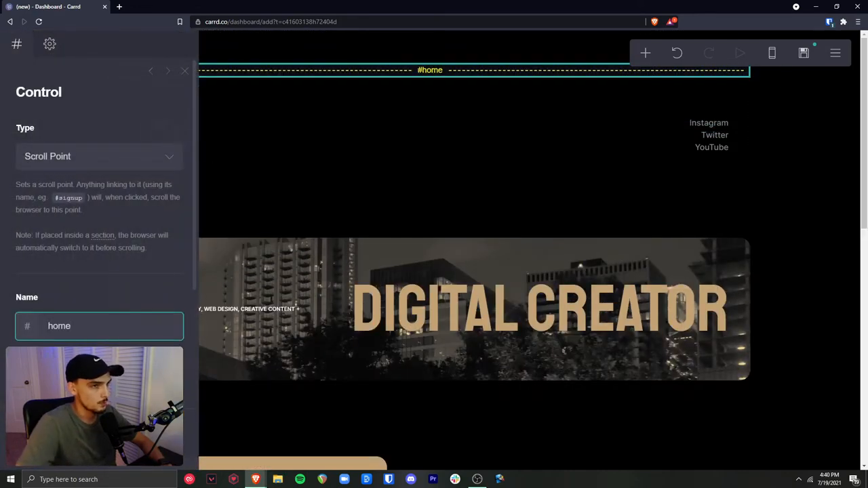
pyautogui.click(418, 112)
# Set the up arrow icon's link URL to #home.
pyautogui.scroll(-10, 456, 181)
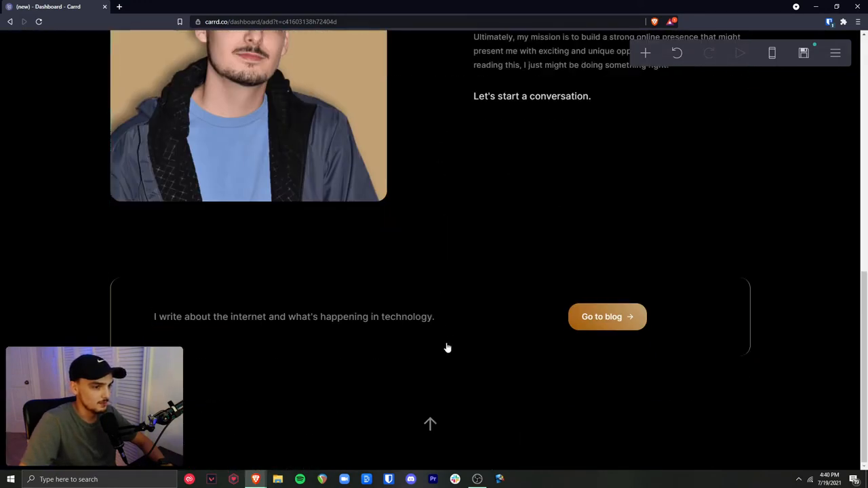
pyautogui.click(430, 423)
pyautogui.click(86, 135)
pyautogui.click(131, 268)
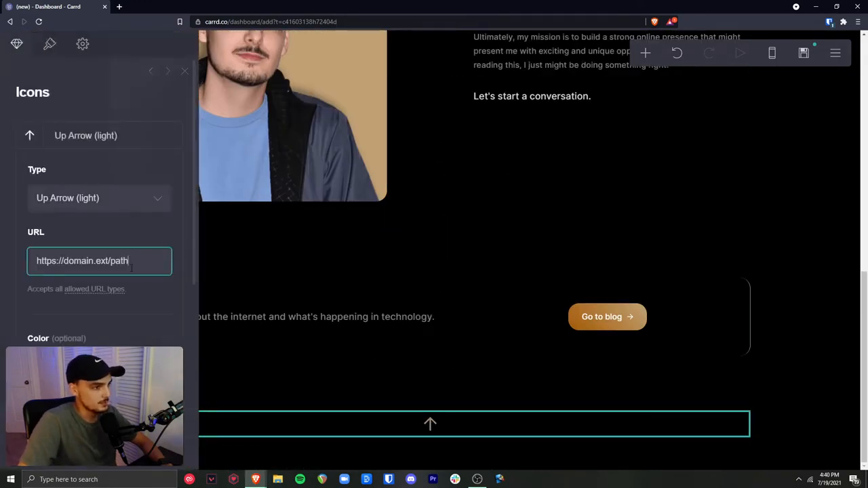
pyautogui.moveTo(131, 267); pyautogui.dragTo(13, 272)
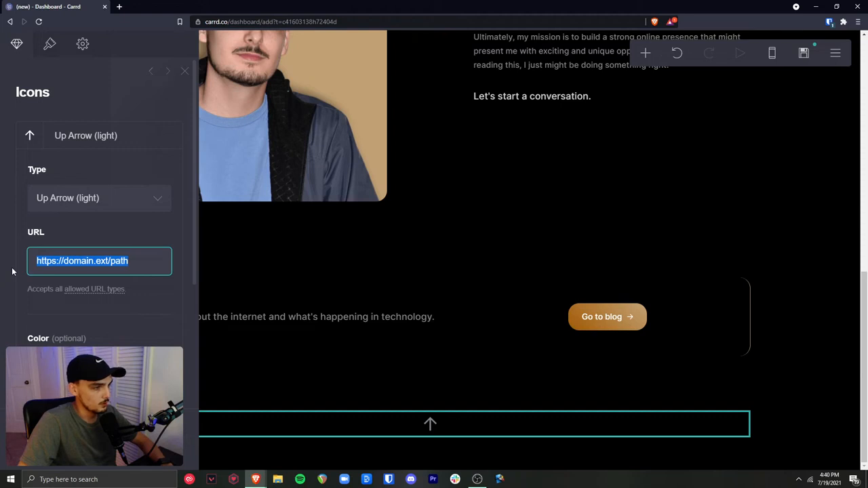
pyautogui.write('#home')
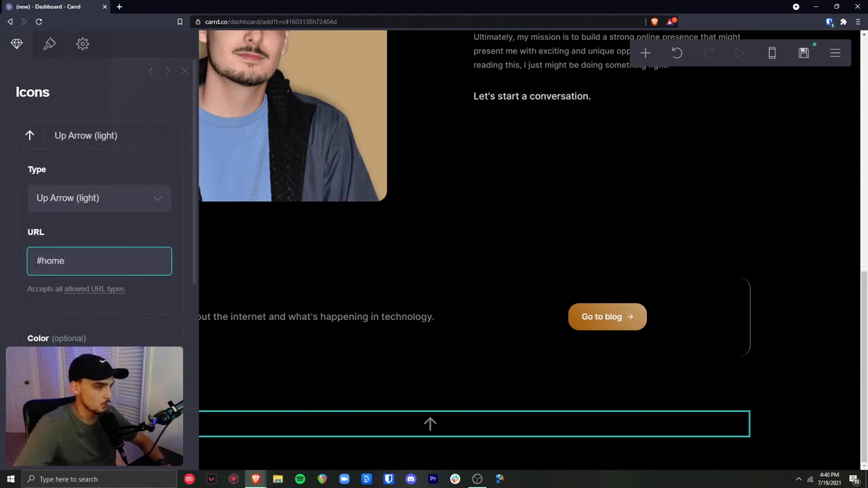
pyautogui.click(22, 235)
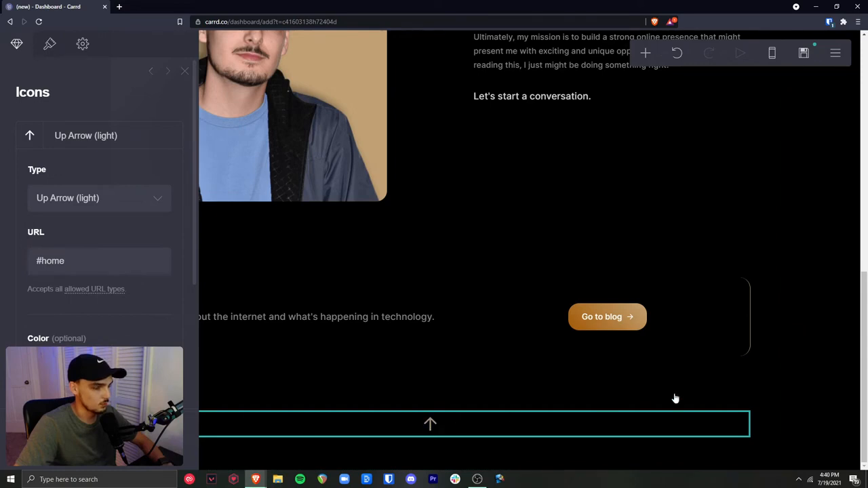
pyautogui.moveTo(863, 356); pyautogui.dragTo(838, 109)
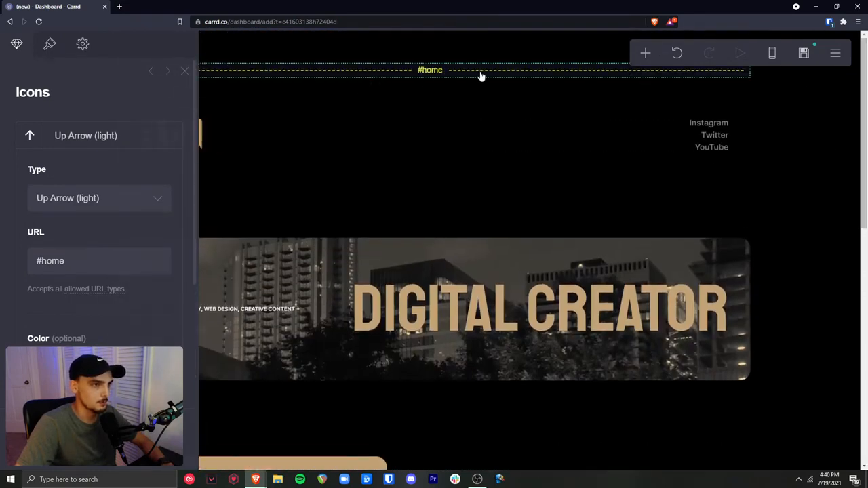
pyautogui.click(143, 448)
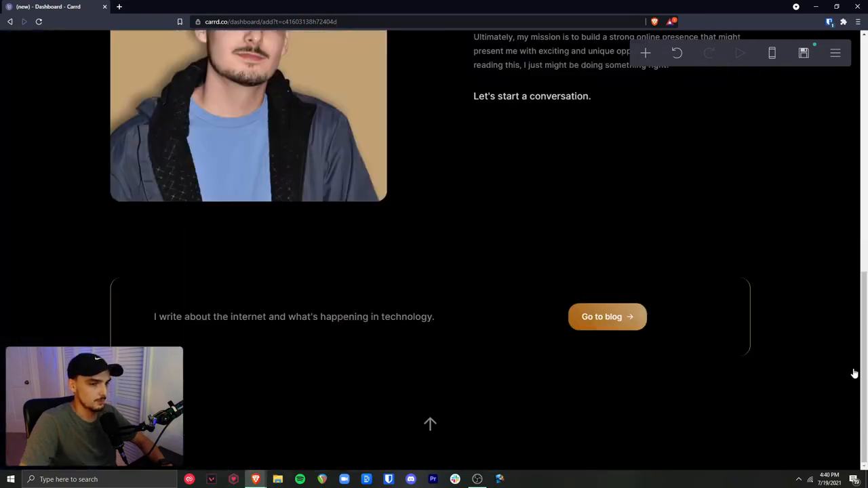
pyautogui.moveTo(865, 388); pyautogui.dragTo(847, 143)
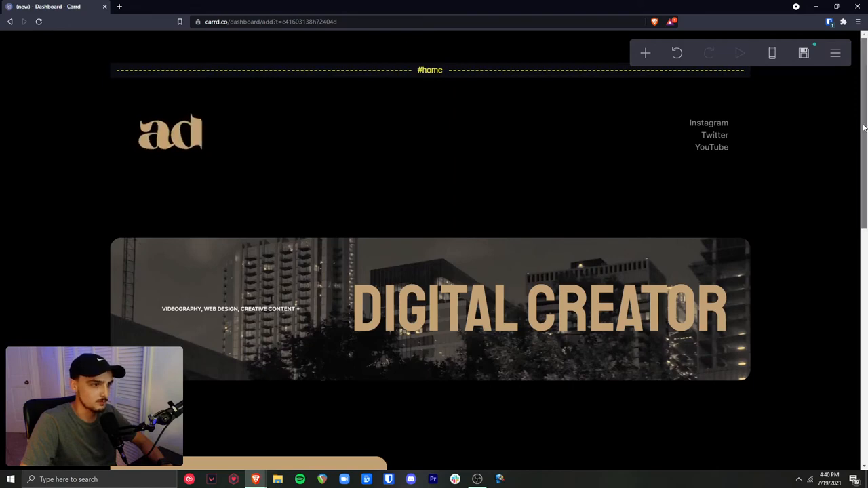
pyautogui.moveTo(863, 126); pyautogui.dragTo(840, 85)
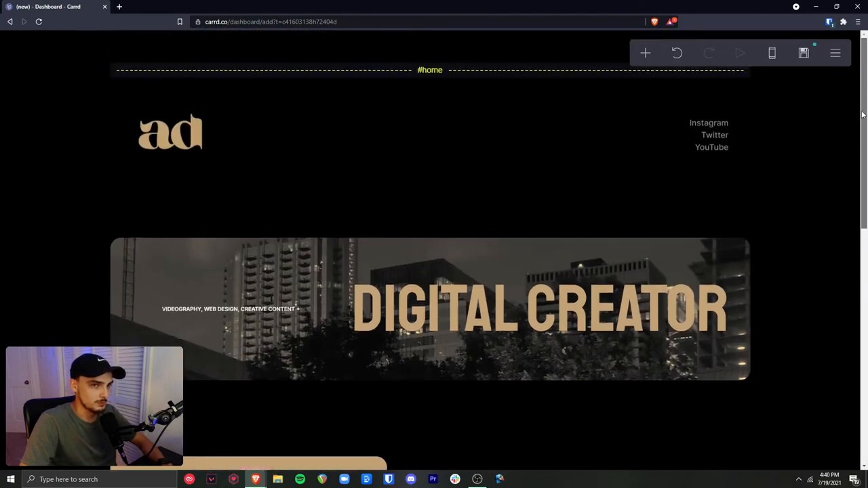
# Enter the site title "AD Demo" and the description "AD website for YouTube." in the publish settings.
pyautogui.click(804, 54)
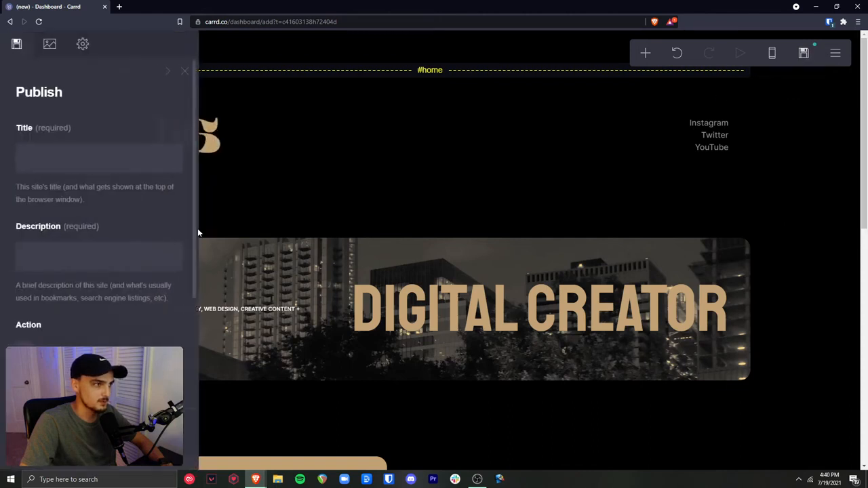
pyautogui.click(50, 157)
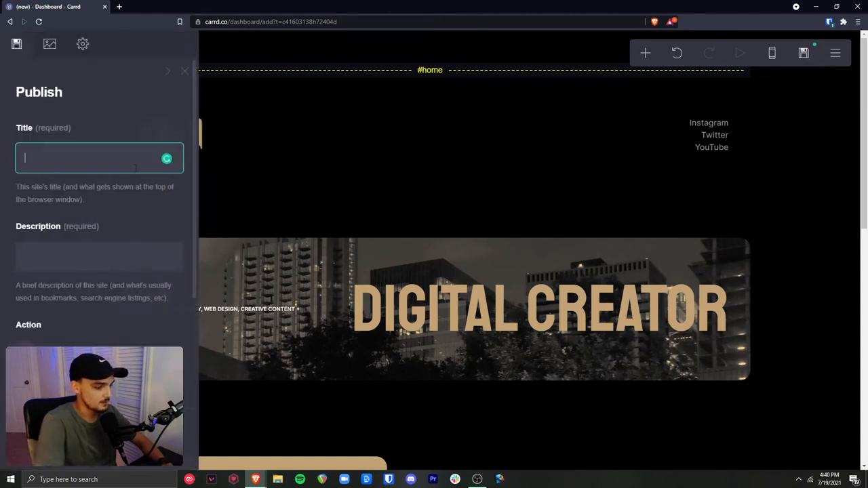
pyautogui.write('AD Demo')
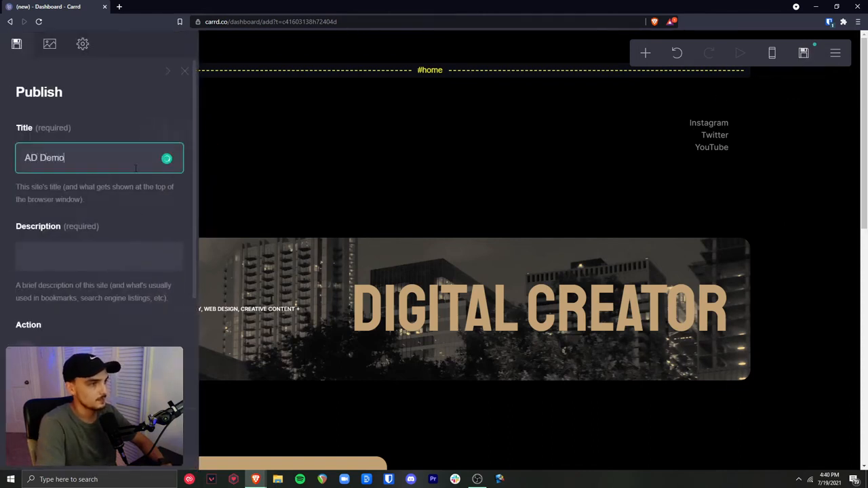
pyautogui.press('Tab')
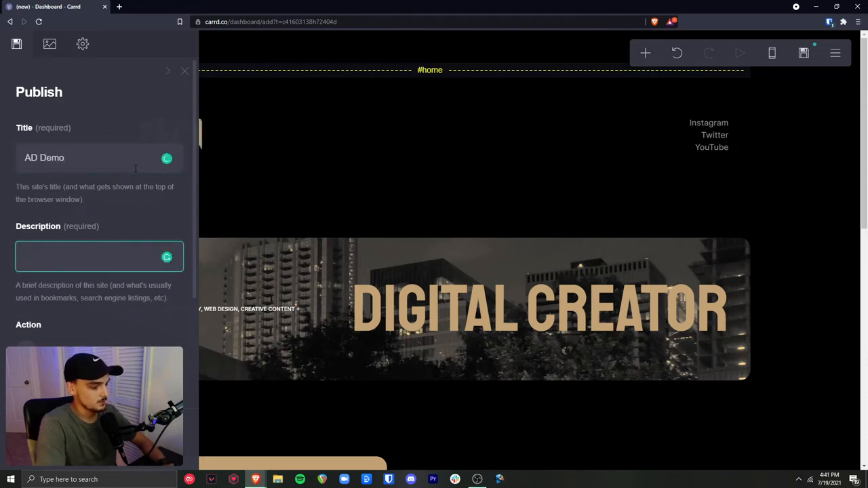
pyautogui.write('AD website for ')
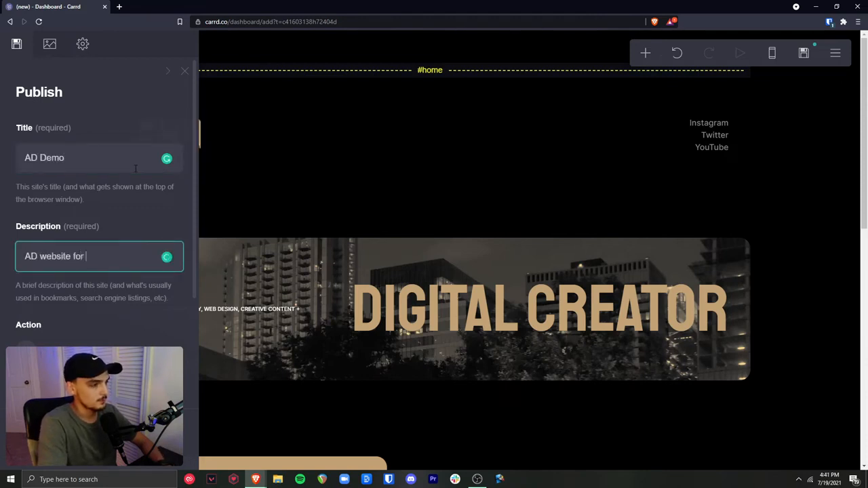
pyautogui.write('YouTube.')
# Publish the site to the .carrd.co URL ad-demo.
pyautogui.scroll(-3, 126, 260)
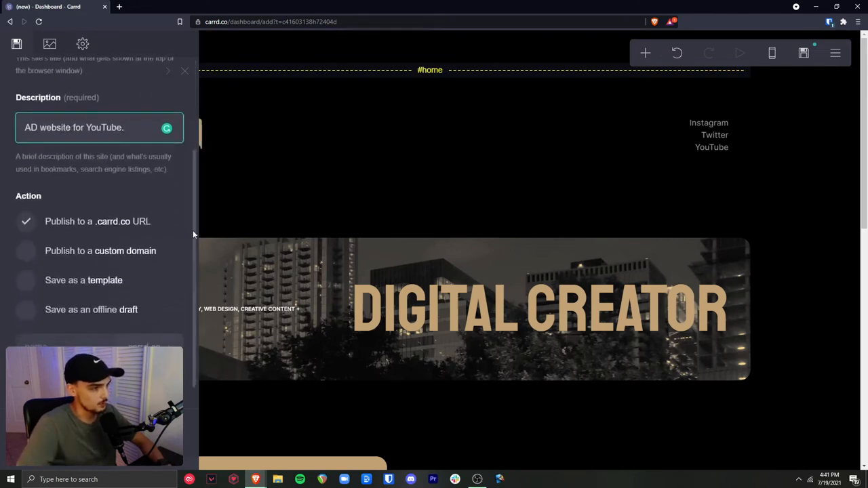
pyautogui.scroll(-1, 113, 227)
pyautogui.click(71, 322)
pyautogui.write('ad-demo')
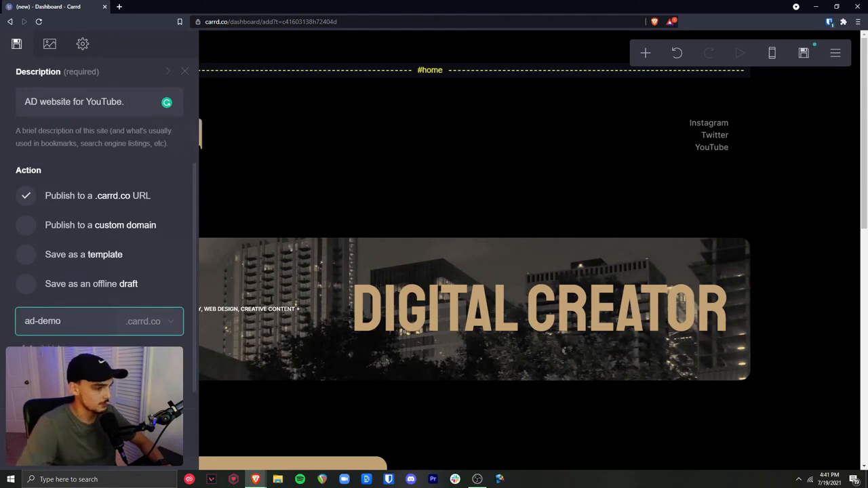
pyautogui.press('Return')
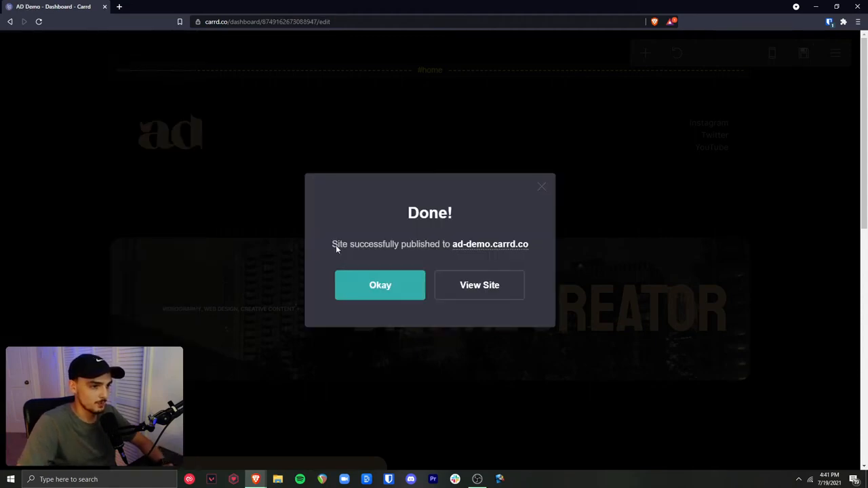
# Open the published site, look through its header, bio and writing sections, and test the up arrow link.
pyautogui.click(490, 245)
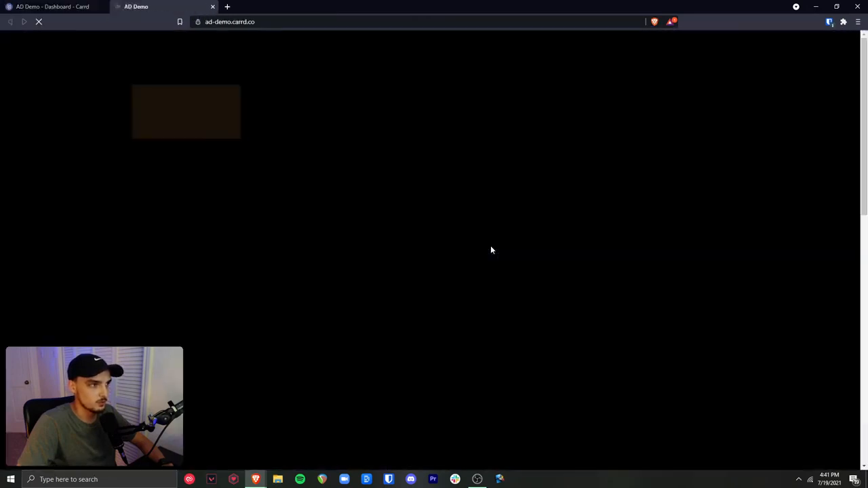
pyautogui.scroll(-1, 283, 198)
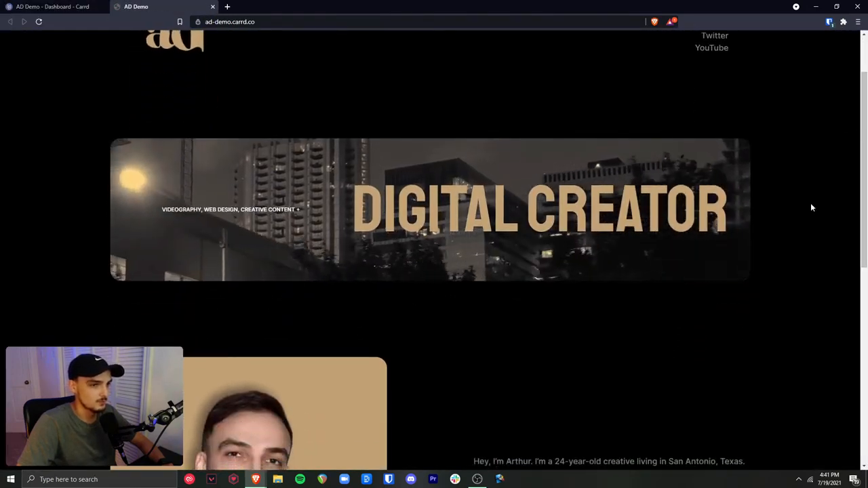
pyautogui.moveTo(862, 207); pyautogui.dragTo(863, 168)
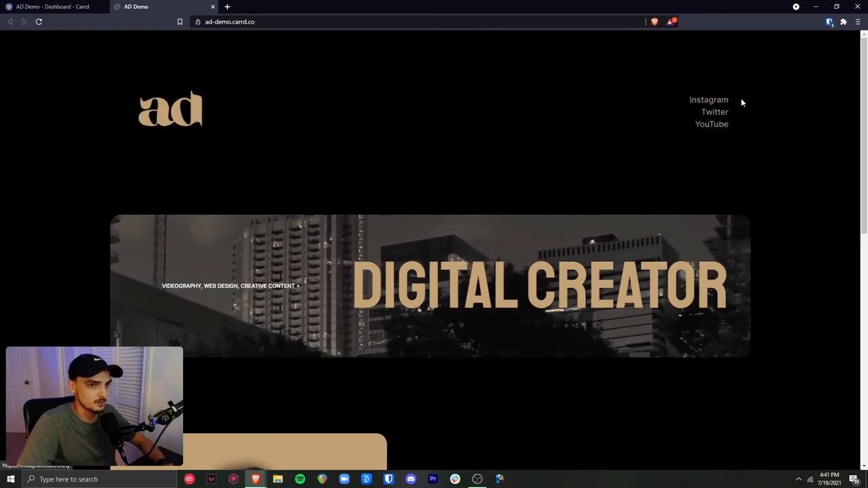
pyautogui.moveTo(863, 129); pyautogui.dragTo(864, 143)
pyautogui.scroll(-5, 509, 274)
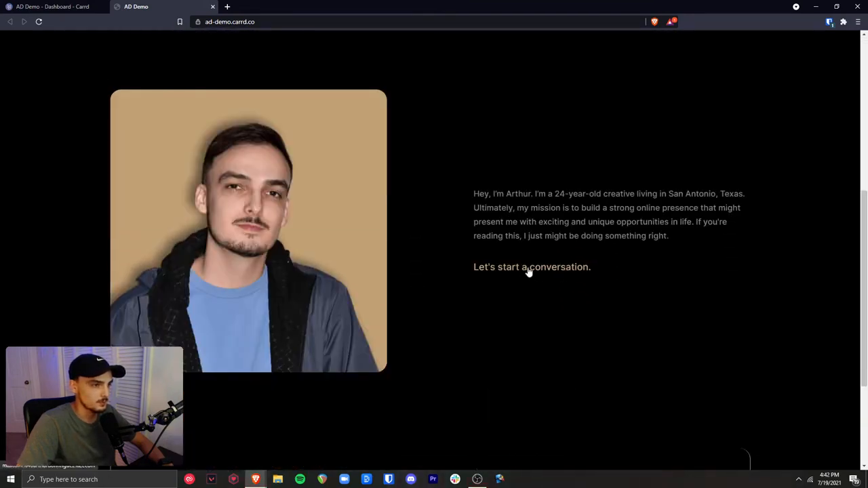
pyautogui.scroll(-3, 606, 331)
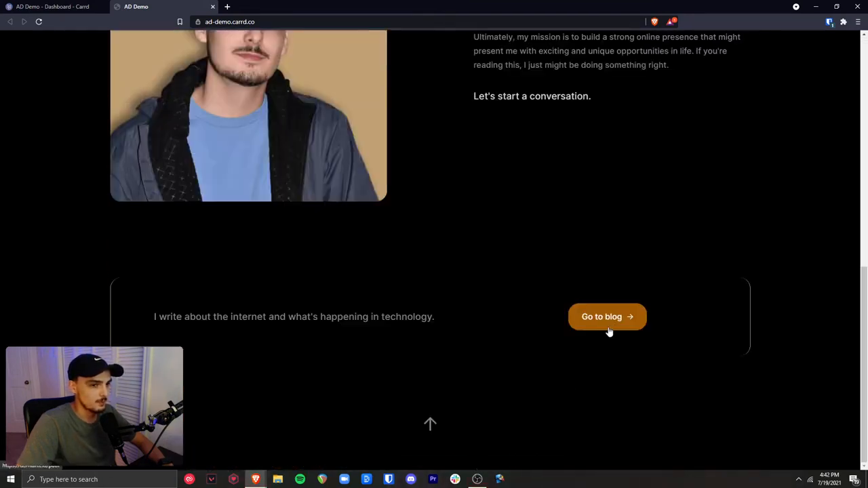
pyautogui.click(429, 429)
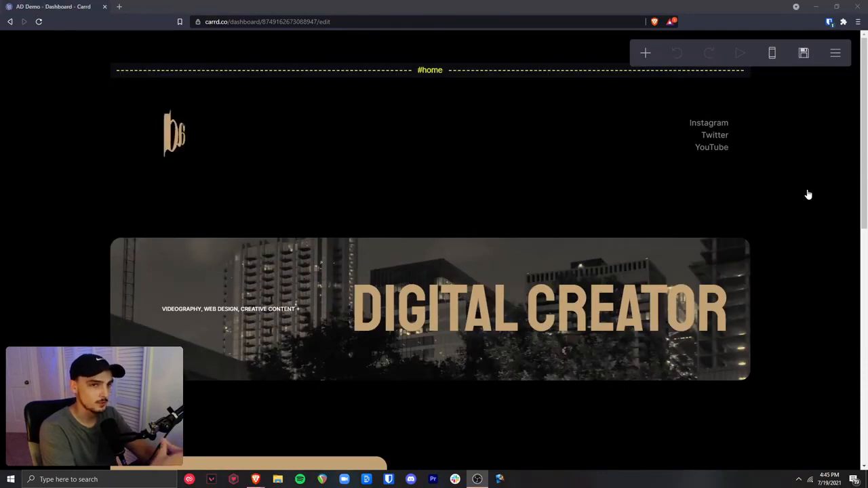
# Switch the editor to the mobile view and examine the page layout from header to writing section.
pyautogui.click(772, 56)
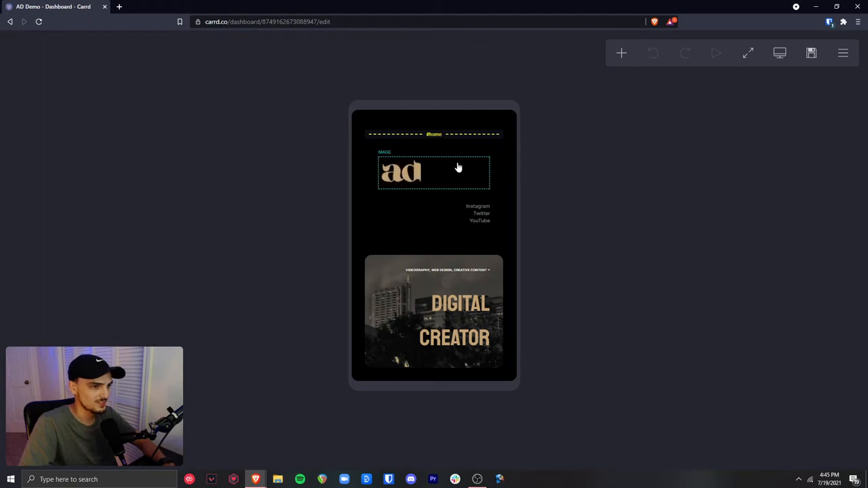
pyautogui.scroll(-2, 458, 167)
pyautogui.scroll(-2, 460, 157)
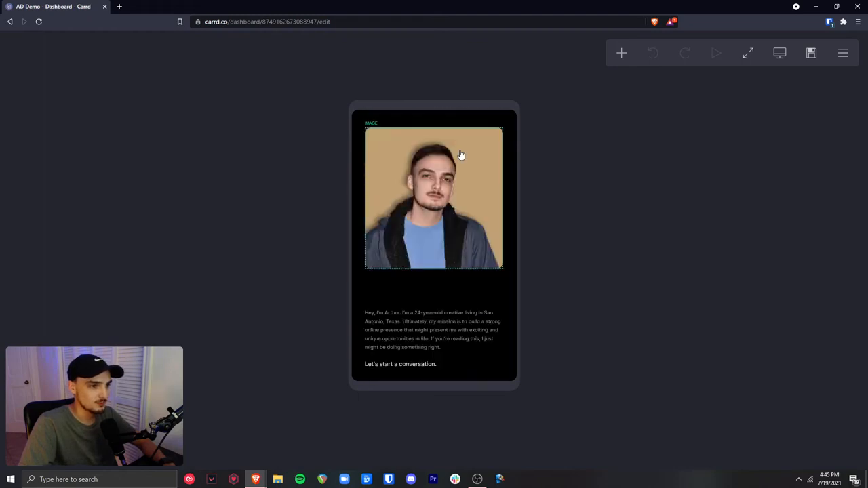
pyautogui.scroll(-1, 434, 251)
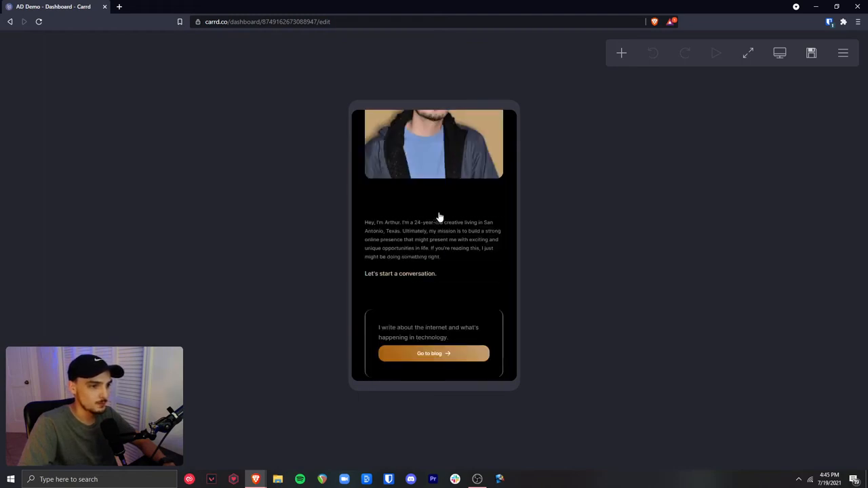
pyautogui.scroll(-1, 459, 232)
pyautogui.scroll(6, 458, 219)
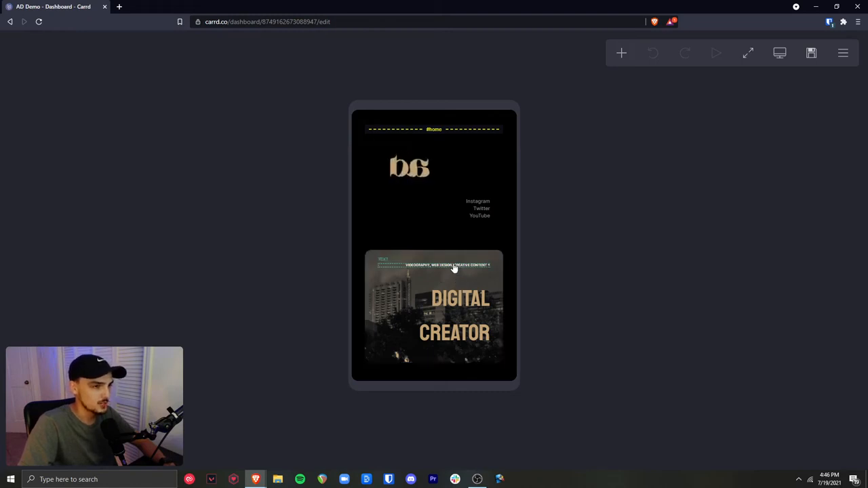
# Switch the header container's mobile settings to manual and set its mobile layout to Default.
pyautogui.click(441, 147)
pyautogui.click(50, 43)
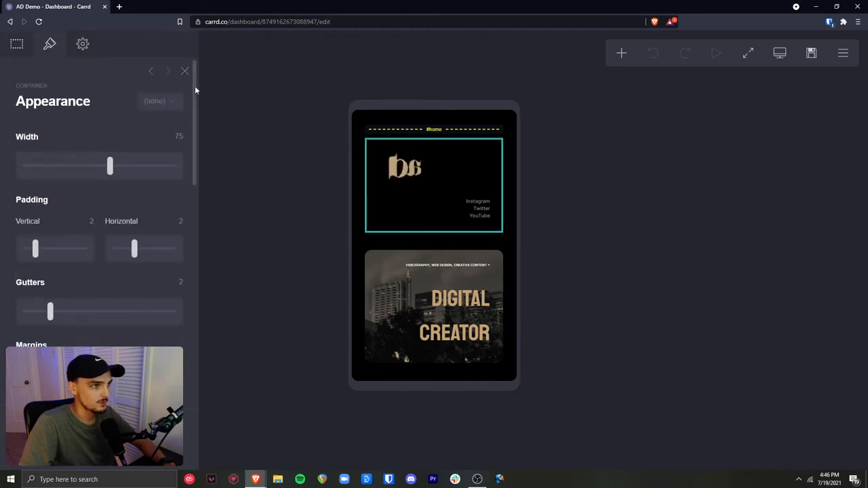
pyautogui.moveTo(195, 85); pyautogui.dragTo(194, 320)
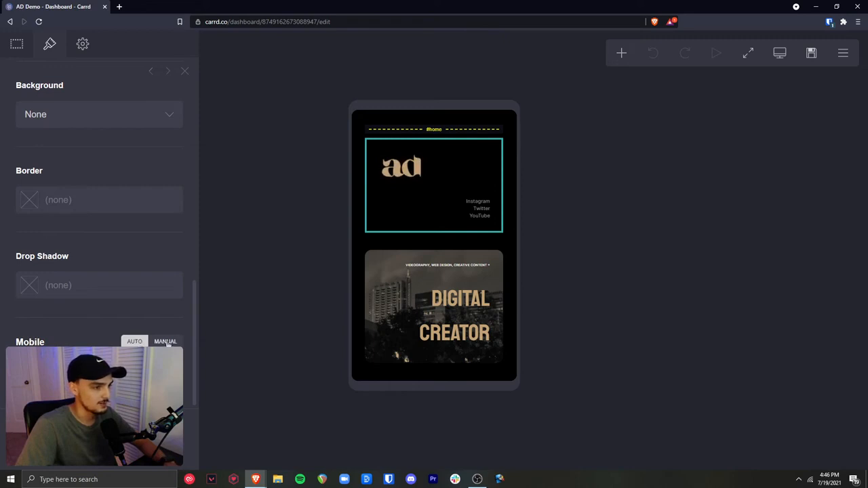
pyautogui.click(165, 342)
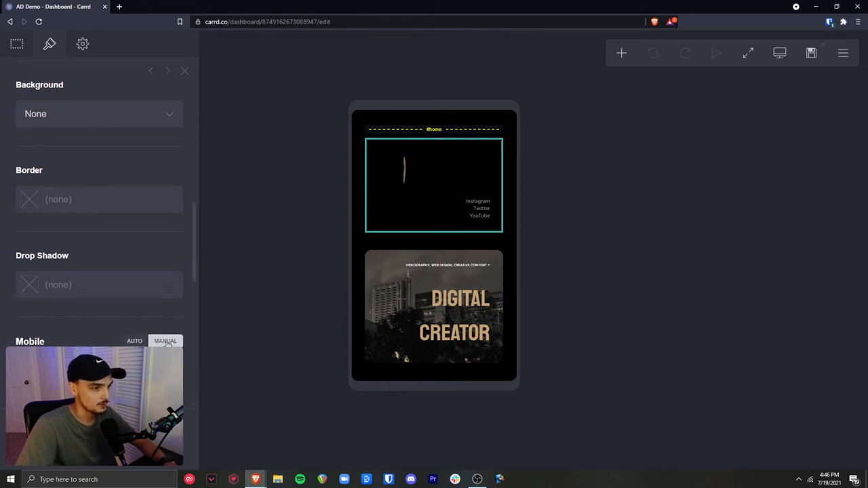
pyautogui.scroll(-2, 167, 345)
pyautogui.scroll(-1, 133, 279)
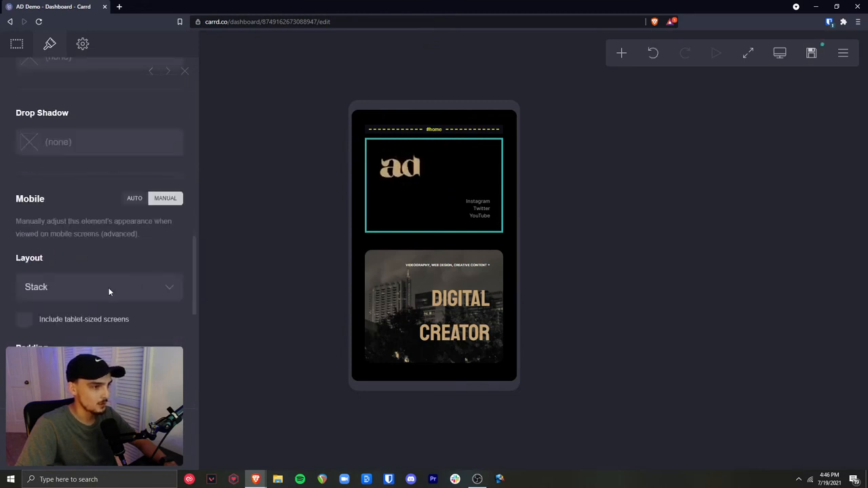
pyautogui.click(107, 288)
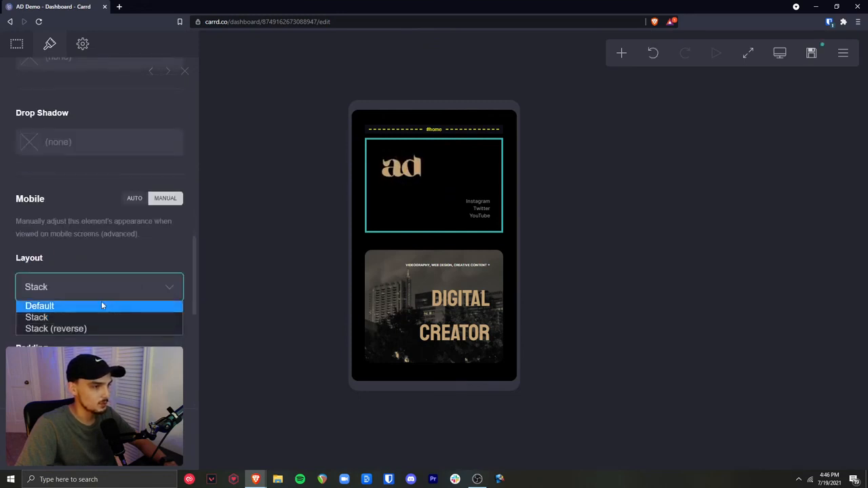
pyautogui.click(97, 306)
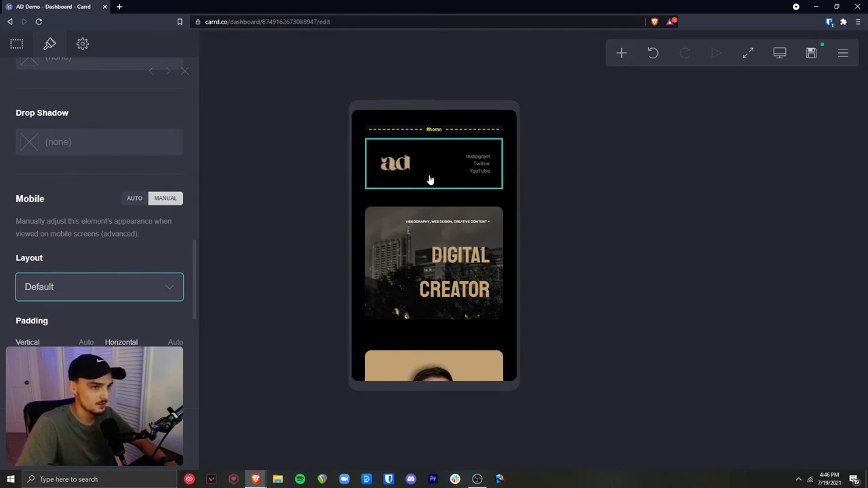
pyautogui.moveTo(193, 267); pyautogui.dragTo(202, 248)
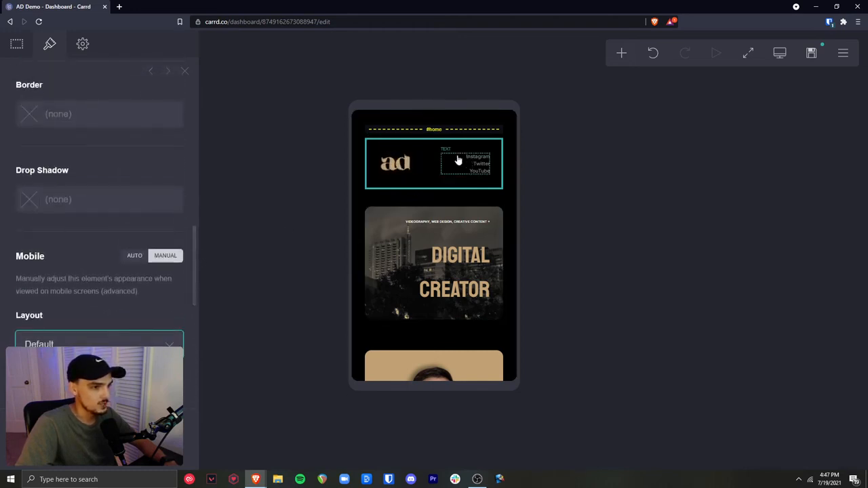
pyautogui.scroll(-1, 102, 380)
pyautogui.click(531, 417)
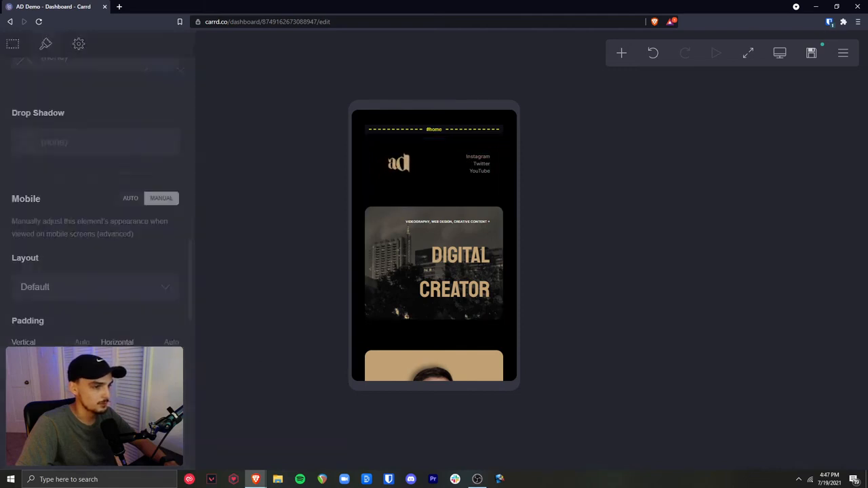
# Switch the Digital Creator banner container's mobile settings to manual and set its mobile layout to Default.
pyautogui.click(373, 225)
pyautogui.moveTo(194, 228); pyautogui.dragTo(166, 345)
pyautogui.click(165, 342)
pyautogui.scroll(-3, 124, 335)
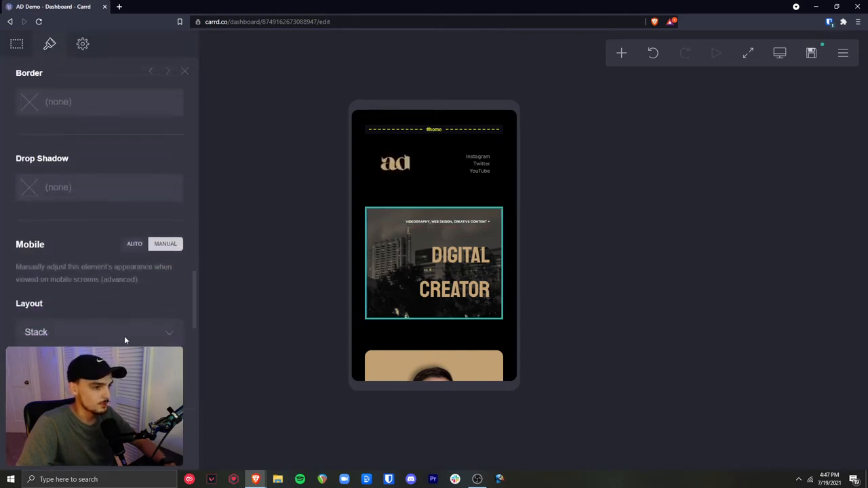
pyautogui.click(123, 333)
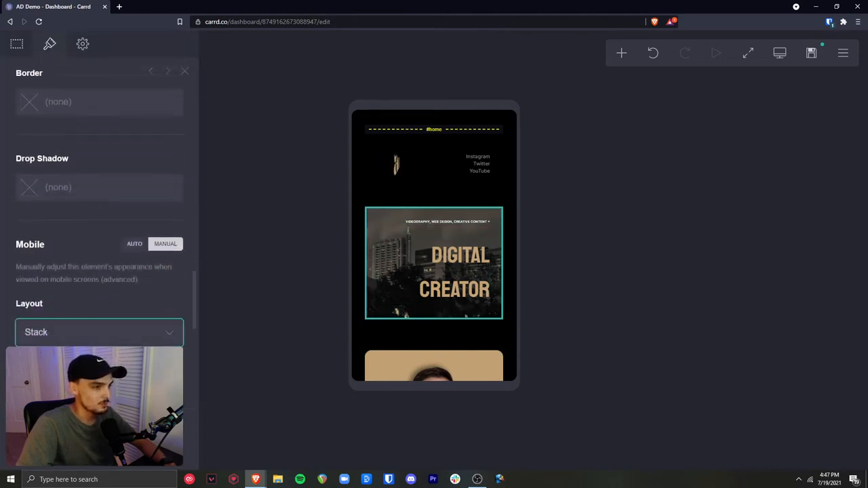
pyautogui.click(40, 355)
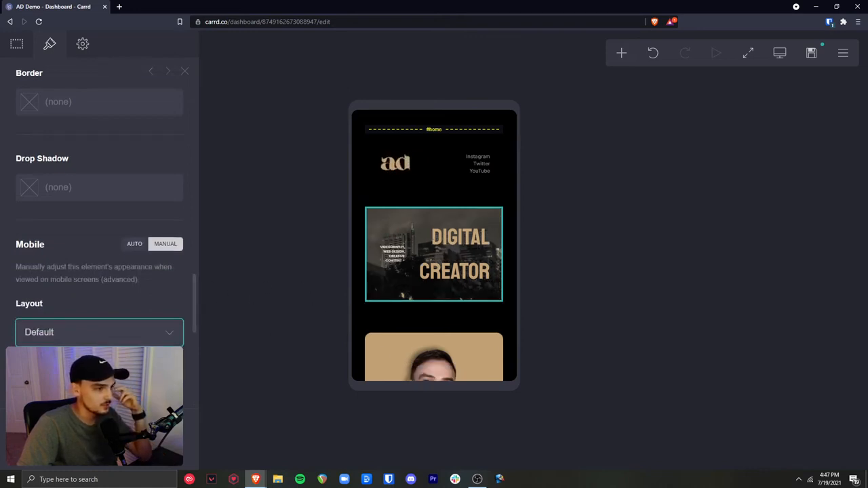
# Reduce the line spacing of the Digital Creator title text to 0.75.
pyautogui.click(455, 271)
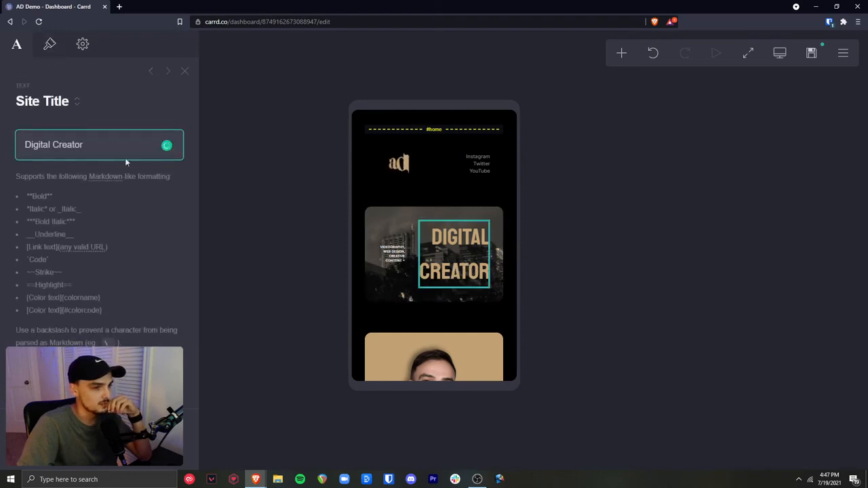
pyautogui.click(49, 44)
pyautogui.scroll(-2, 193, 151)
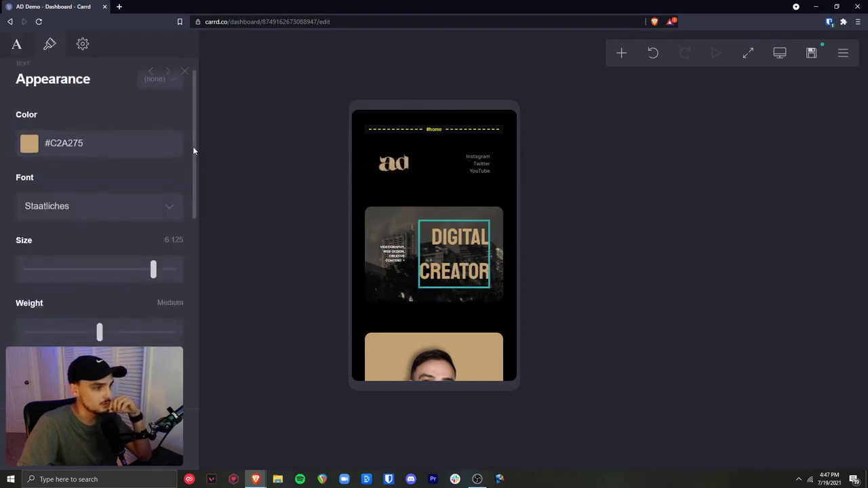
pyautogui.scroll(-3, 189, 176)
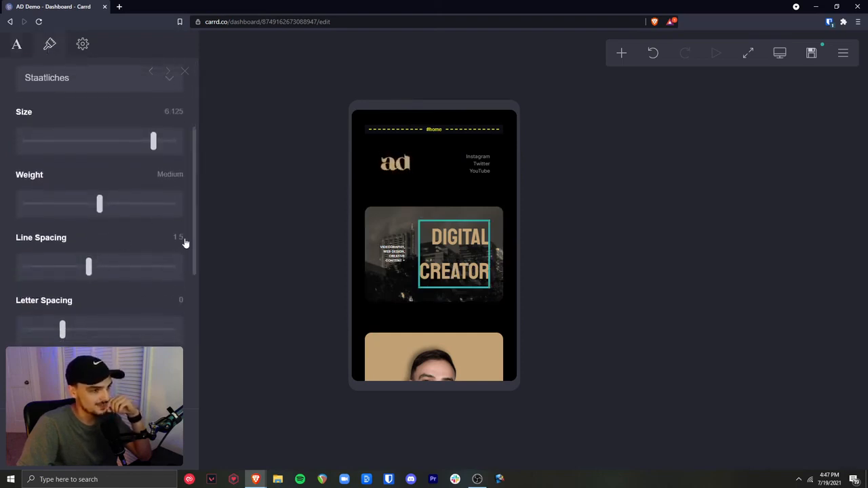
pyautogui.moveTo(88, 267); pyautogui.dragTo(2, 277)
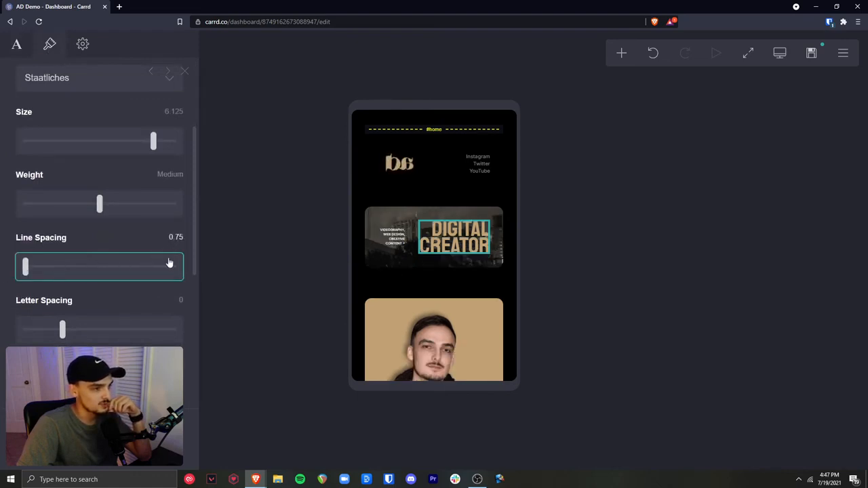
pyautogui.click(247, 443)
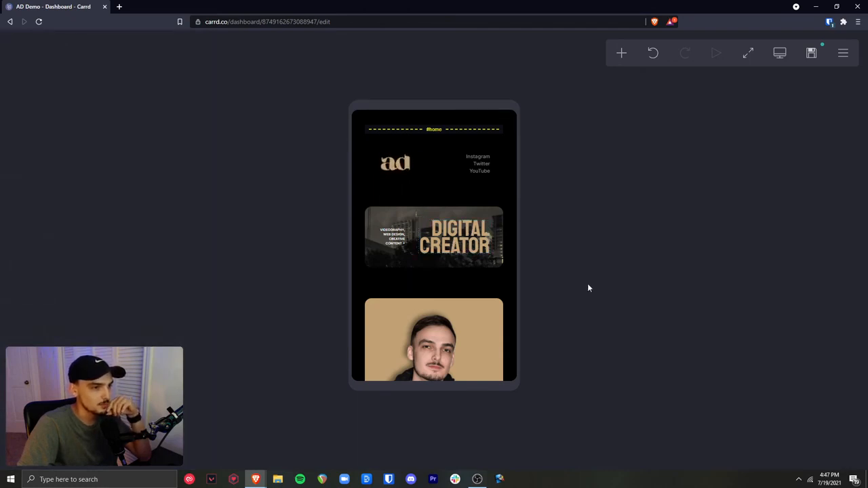
# Set the mobile vertical padding of the Digital Creator banner container to 12.
pyautogui.click(434, 234)
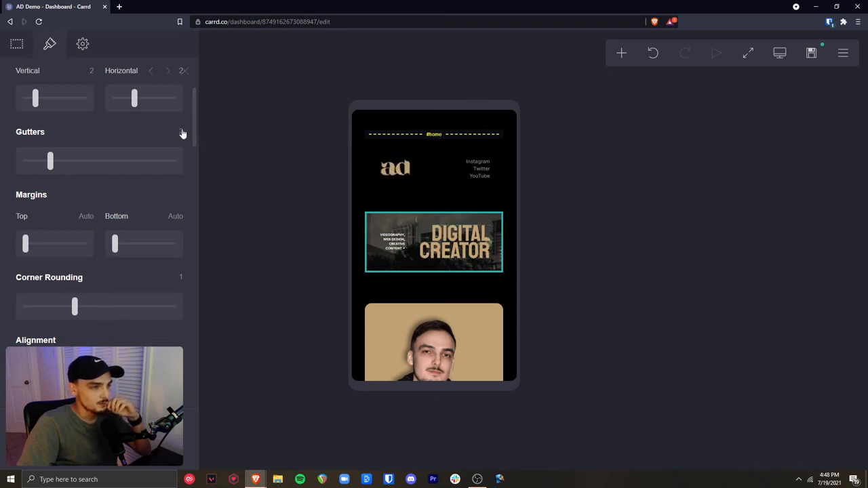
pyautogui.scroll(-1, 193, 129)
pyautogui.scroll(-10, 187, 145)
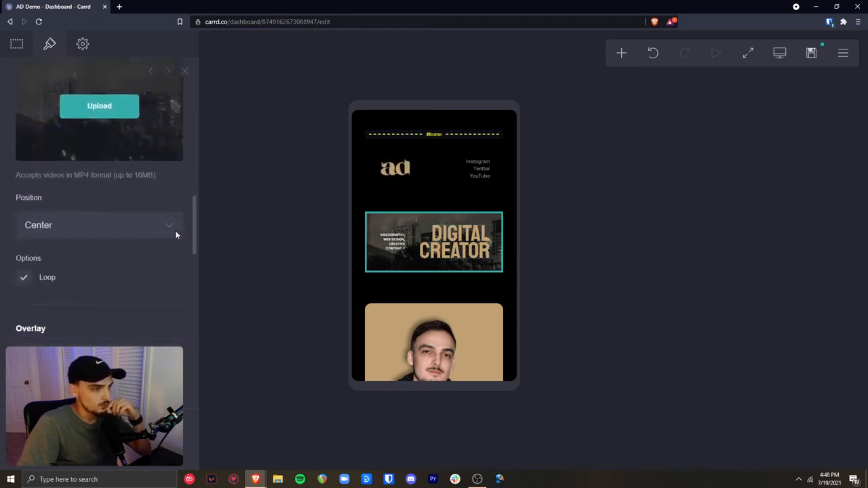
pyautogui.scroll(-5, 179, 267)
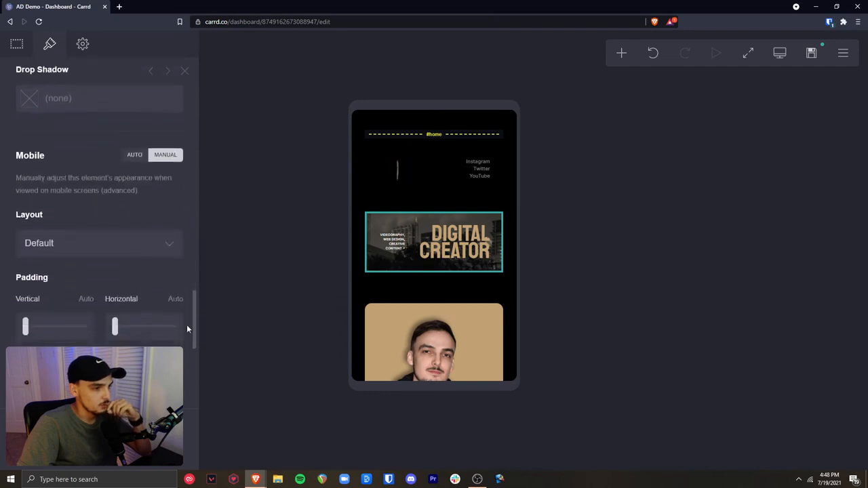
pyautogui.scroll(-2, 187, 333)
pyautogui.scroll(1, 188, 338)
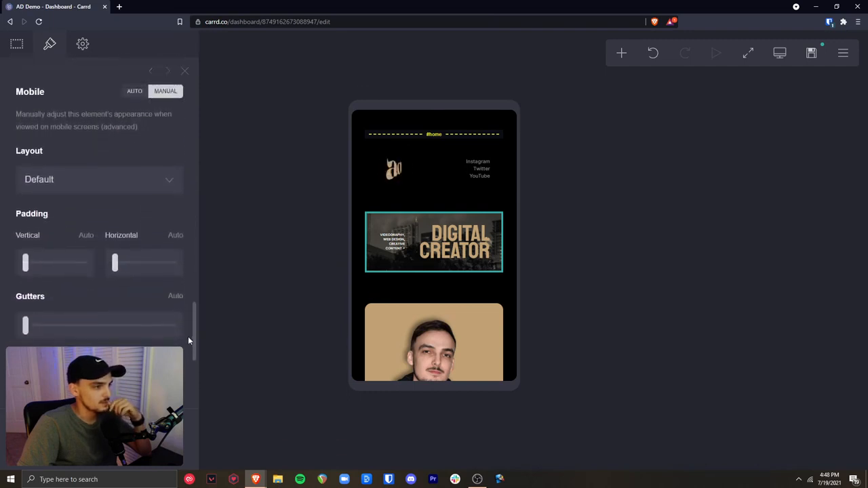
pyautogui.moveTo(25, 263); pyautogui.dragTo(105, 270)
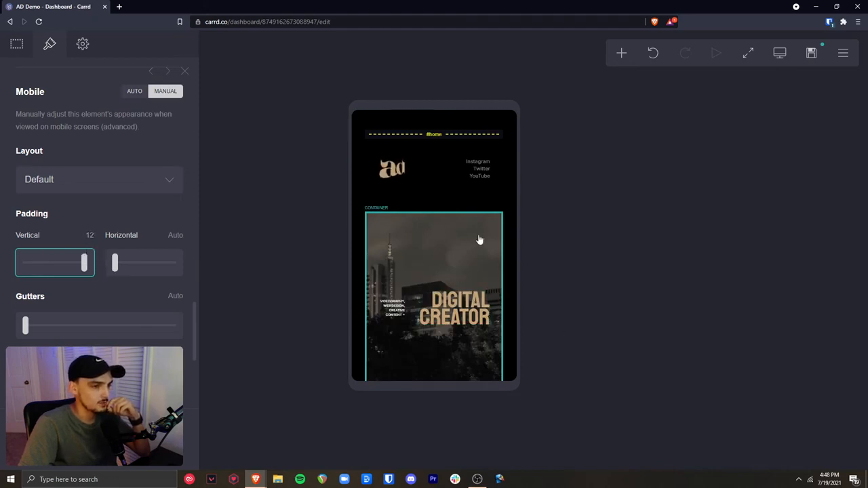
pyautogui.scroll(-1, 478, 239)
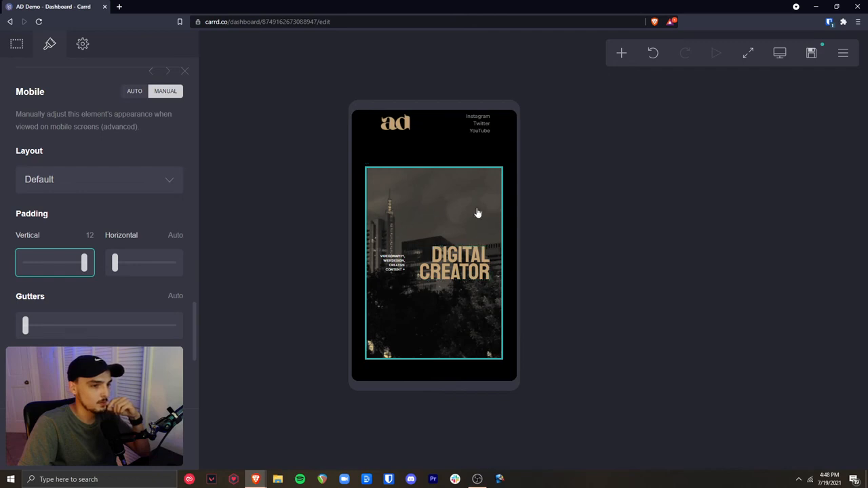
pyautogui.scroll(1, 455, 217)
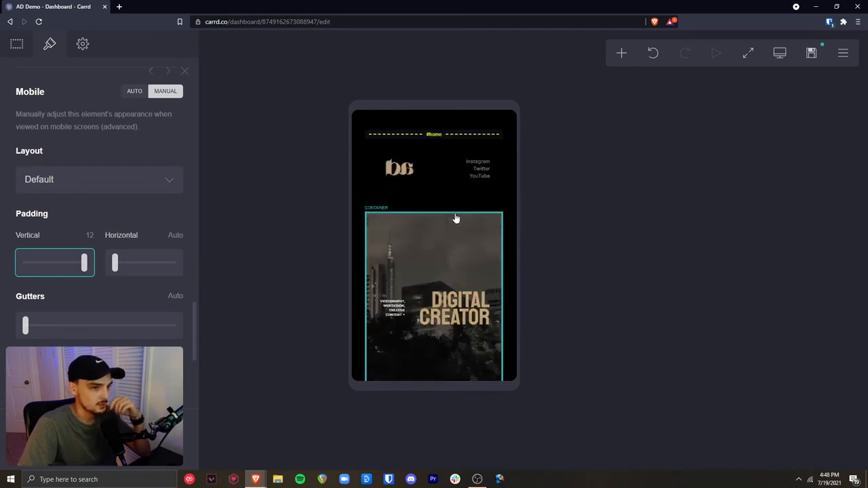
# Compare the banner in the desktop and mobile views, and examine the whole mobile page down to the up arrow.
pyautogui.click(780, 55)
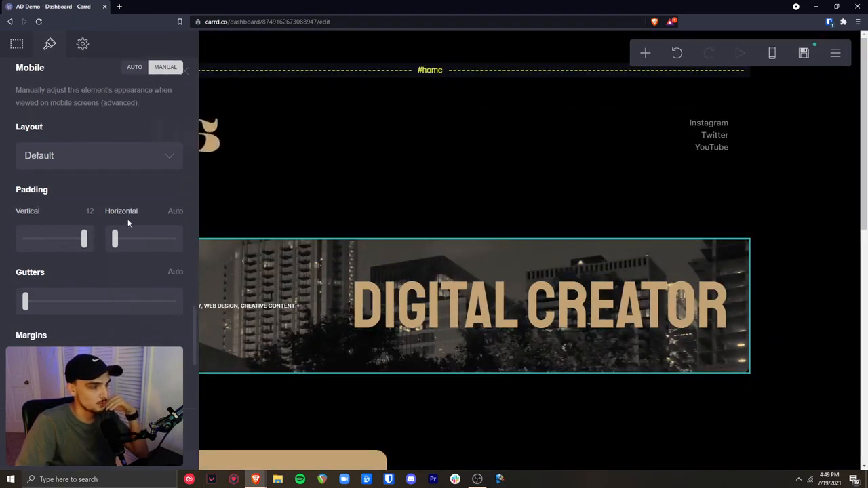
pyautogui.click(772, 53)
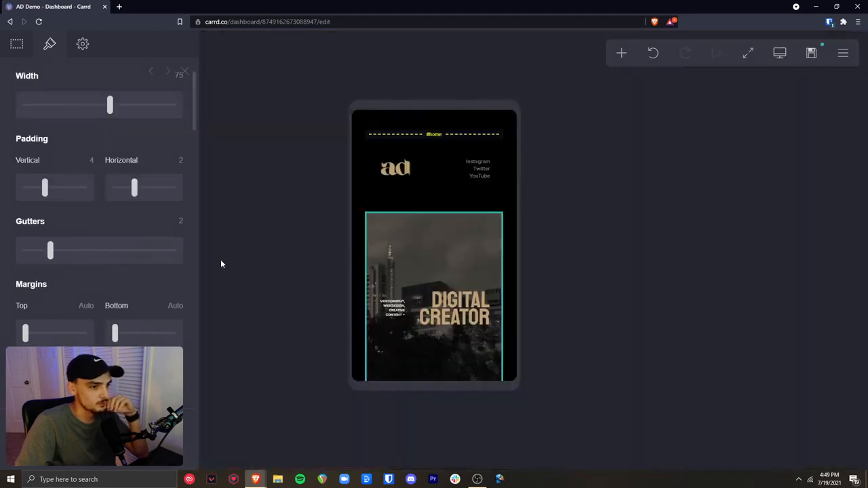
pyautogui.scroll(-1, 454, 266)
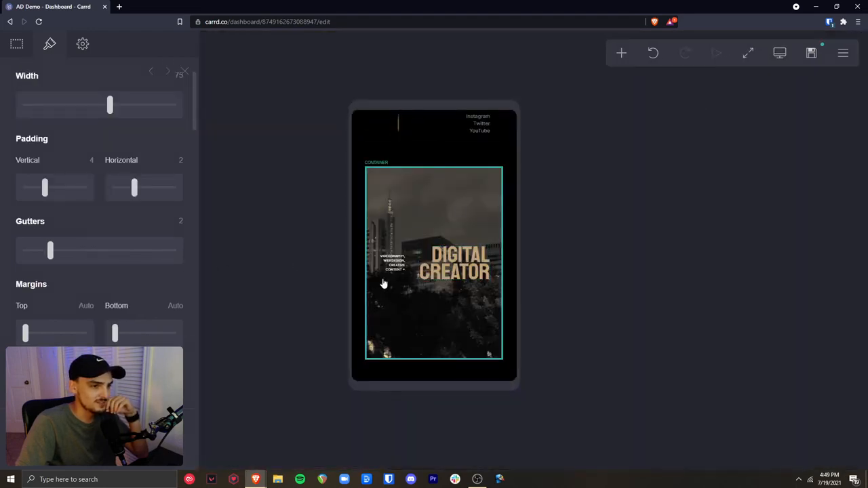
pyautogui.scroll(1, 444, 247)
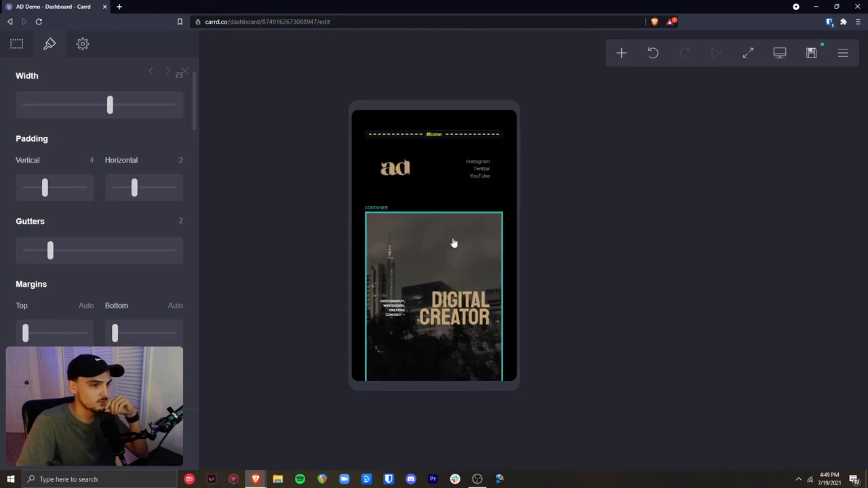
pyautogui.scroll(-8, 454, 244)
pyautogui.scroll(-3, 458, 248)
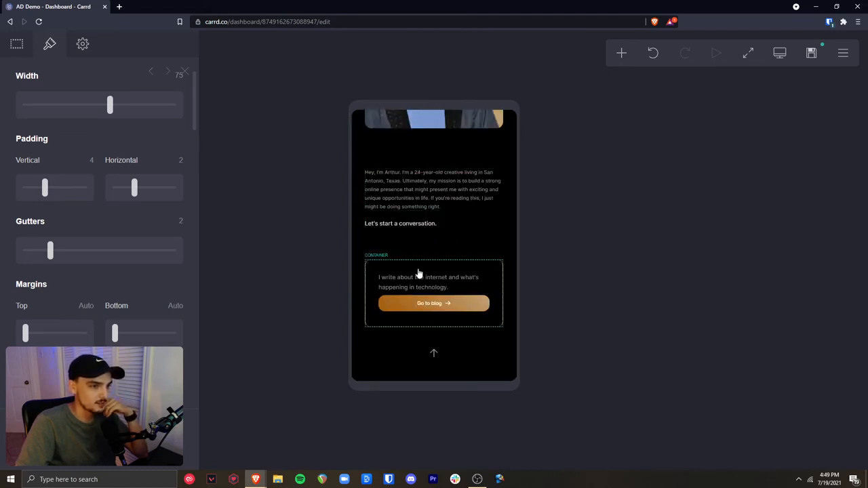
pyautogui.scroll(4, 434, 361)
pyautogui.scroll(6, 434, 360)
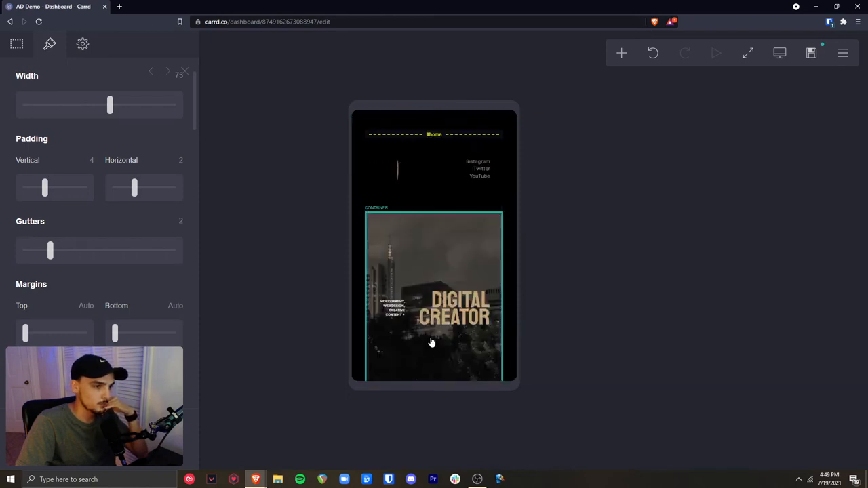
# Save the mobile layout changes to the published site and open ad-demo.carrd.co in a new tab.
pyautogui.click(810, 53)
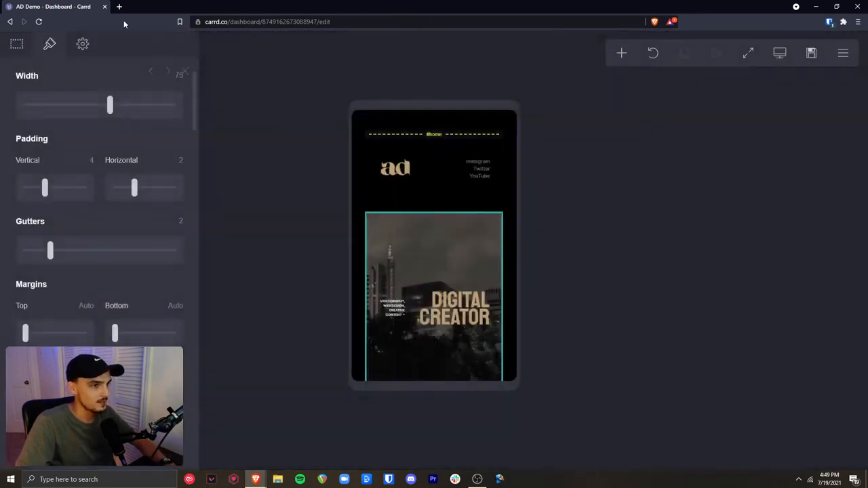
pyautogui.click(119, 7)
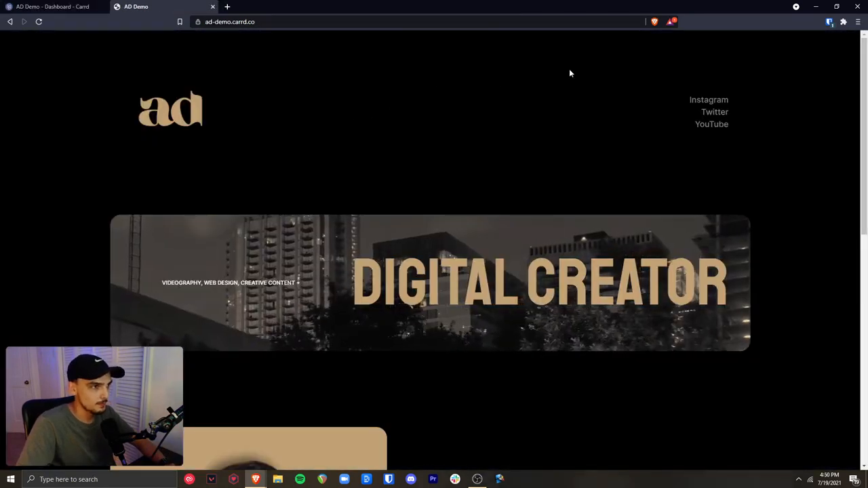
# Shrink the browser window to phone width and examine the published site's header and banner.
pyautogui.click(836, 9)
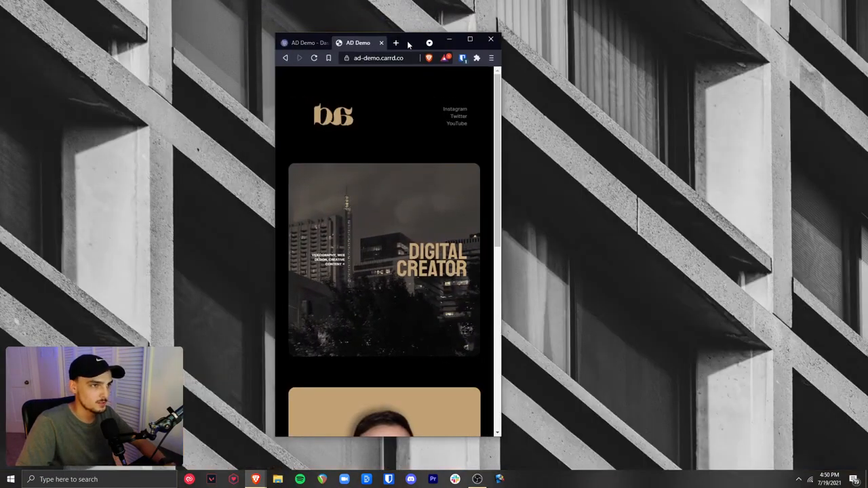
pyautogui.moveTo(410, 46); pyautogui.dragTo(386, 40)
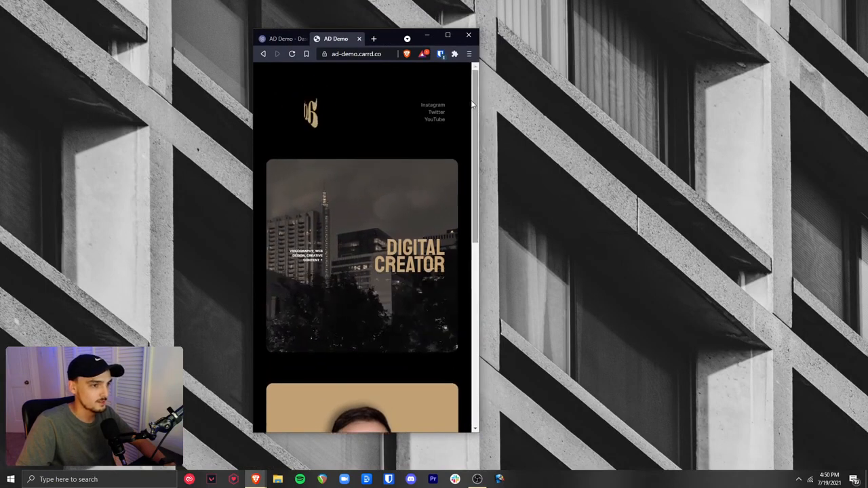
pyautogui.scroll(-2, 471, 211)
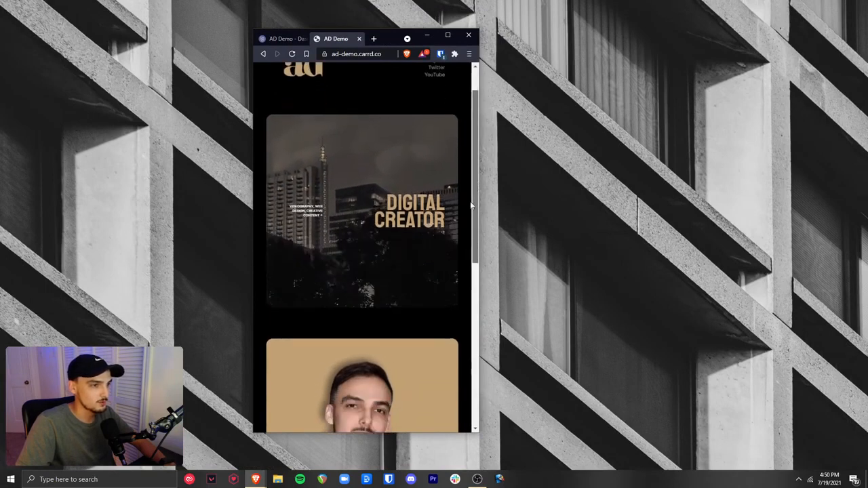
pyautogui.moveTo(471, 212); pyautogui.dragTo(477, 151)
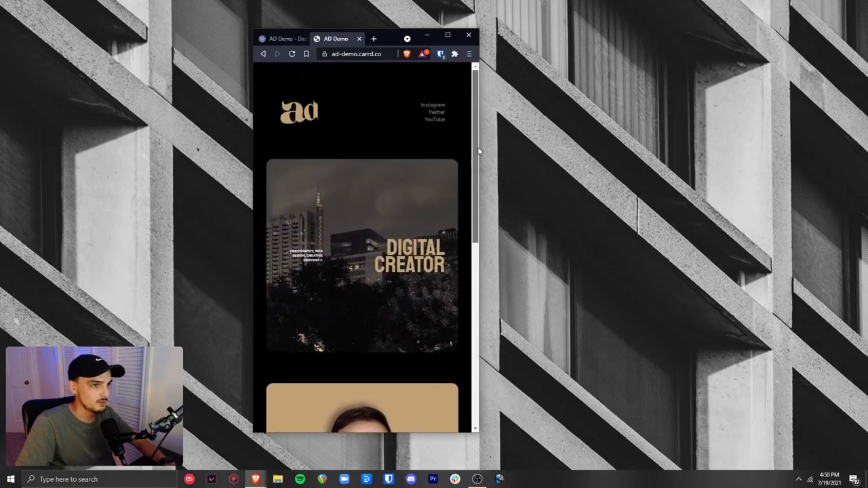
# Restore the full-size window, look through the published desktop page, and test the up arrow link.
pyautogui.click(447, 34)
pyautogui.scroll(-3, 589, 149)
pyautogui.scroll(-4, 631, 171)
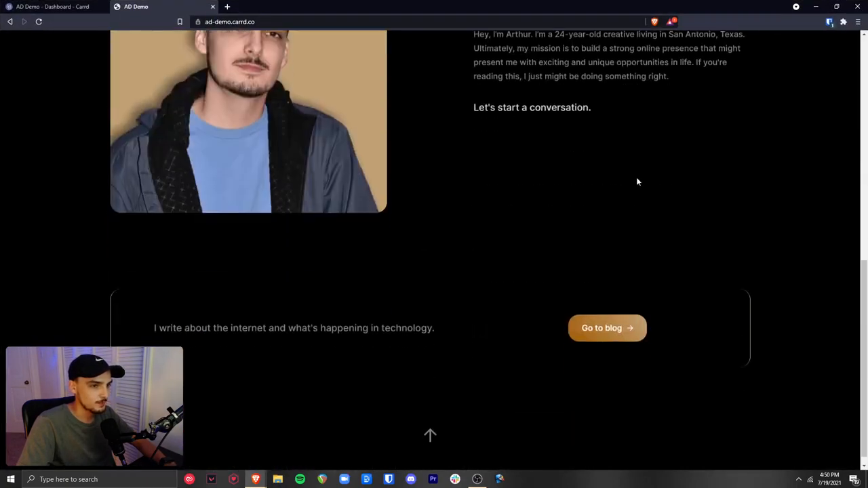
pyautogui.click(431, 424)
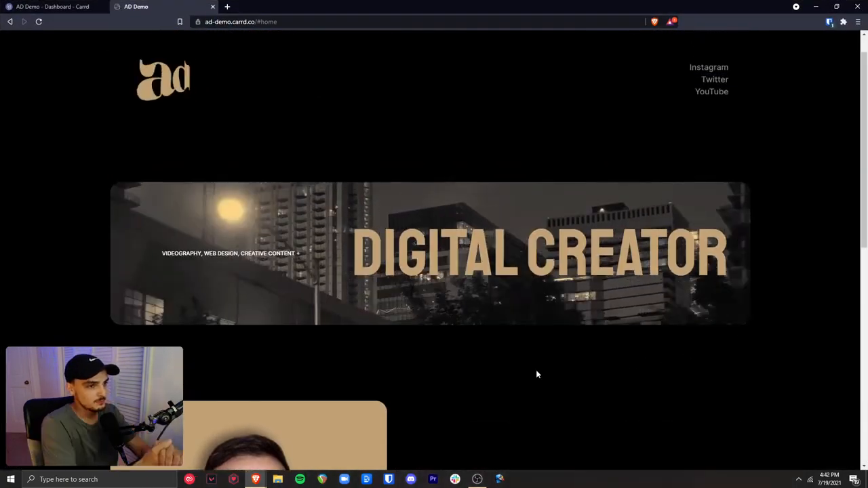